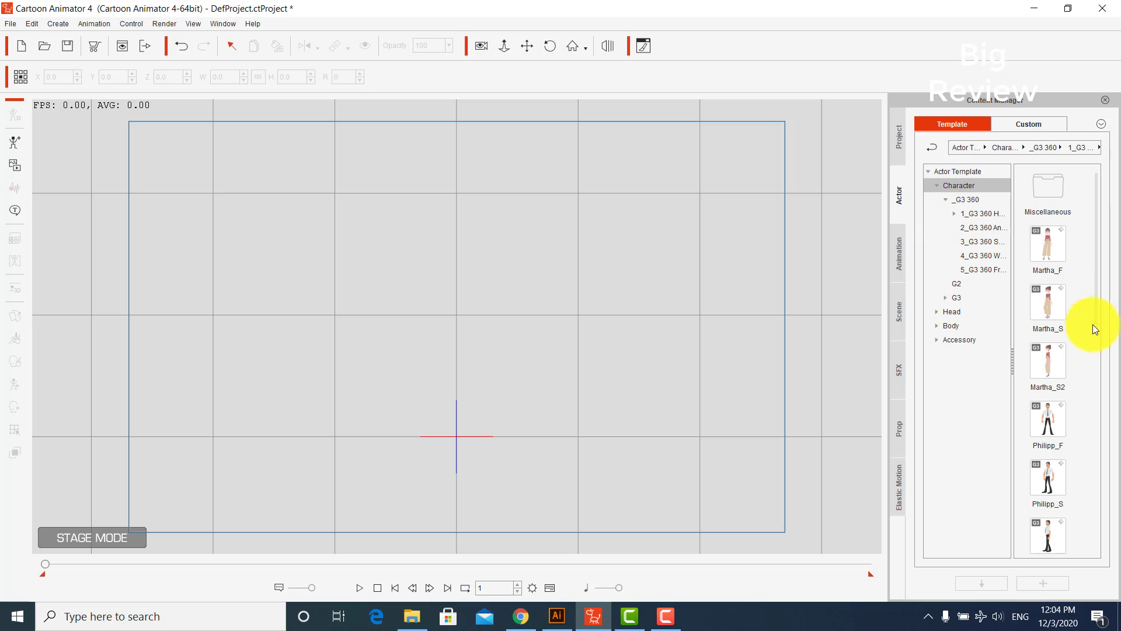
- Add the Ted_S character from the G3 360 templates to the stage and open it in the Composer
scroll(1061, 449, down, 10)
drag(1056, 458, 370, 300)
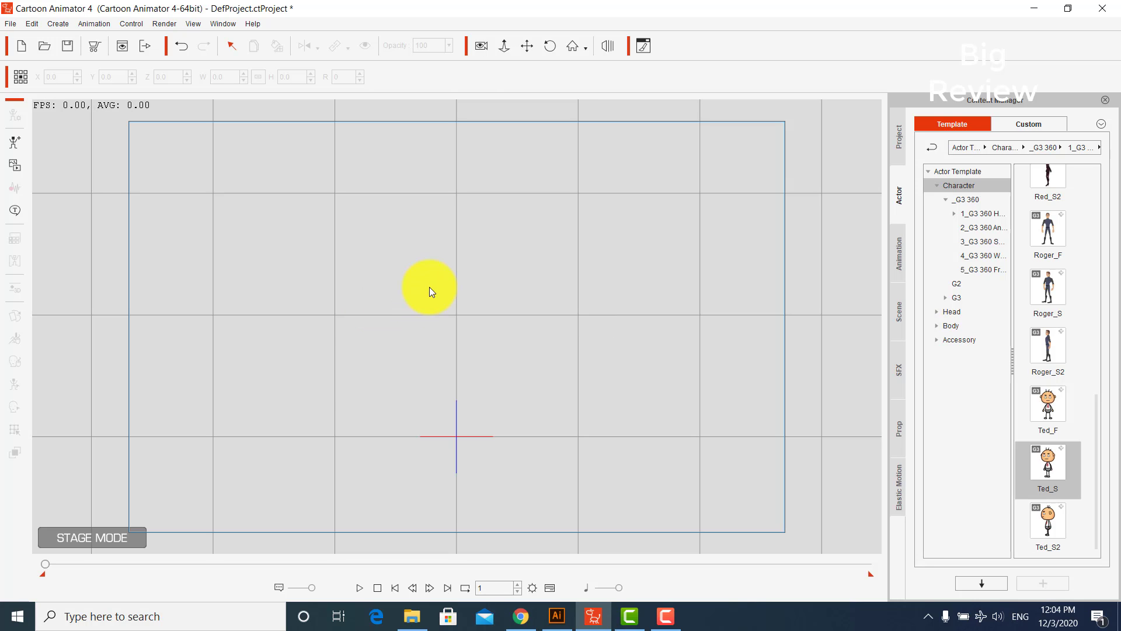
drag(396, 272, 520, 284)
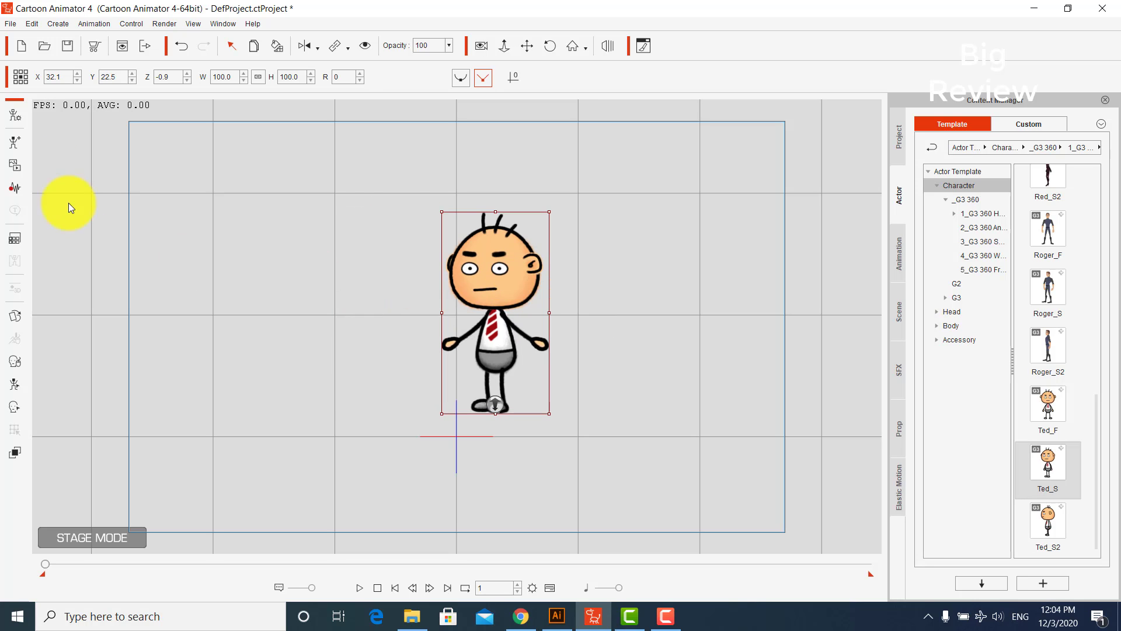
click(14, 115)
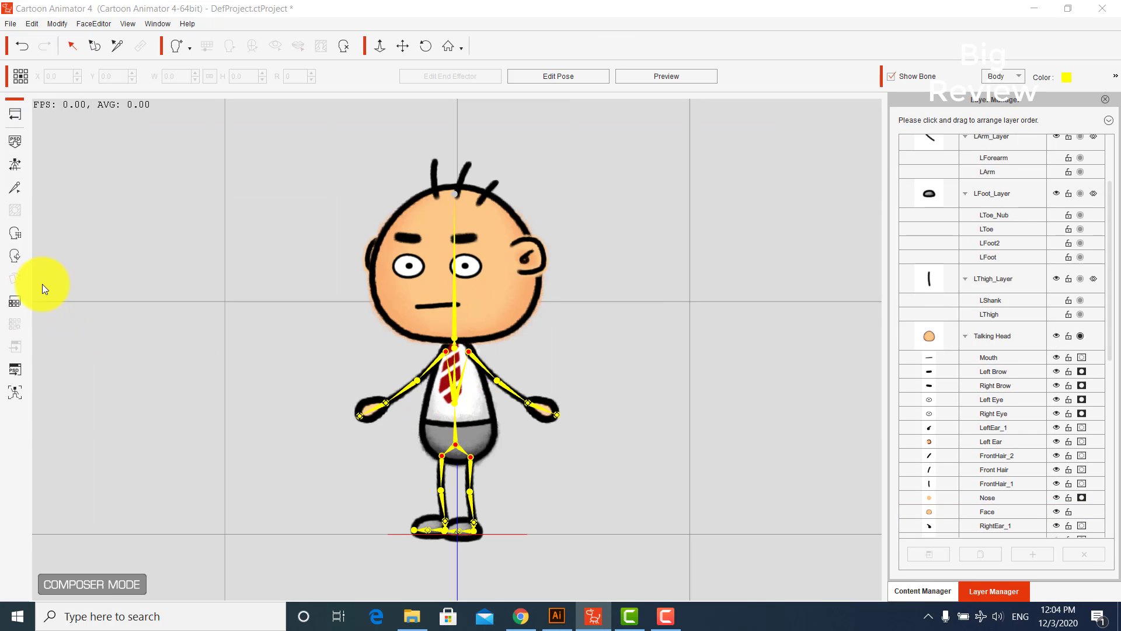
- Replace the character's hip sprite with the Hip image from the Roboot folder on the Desktop
click(473, 416)
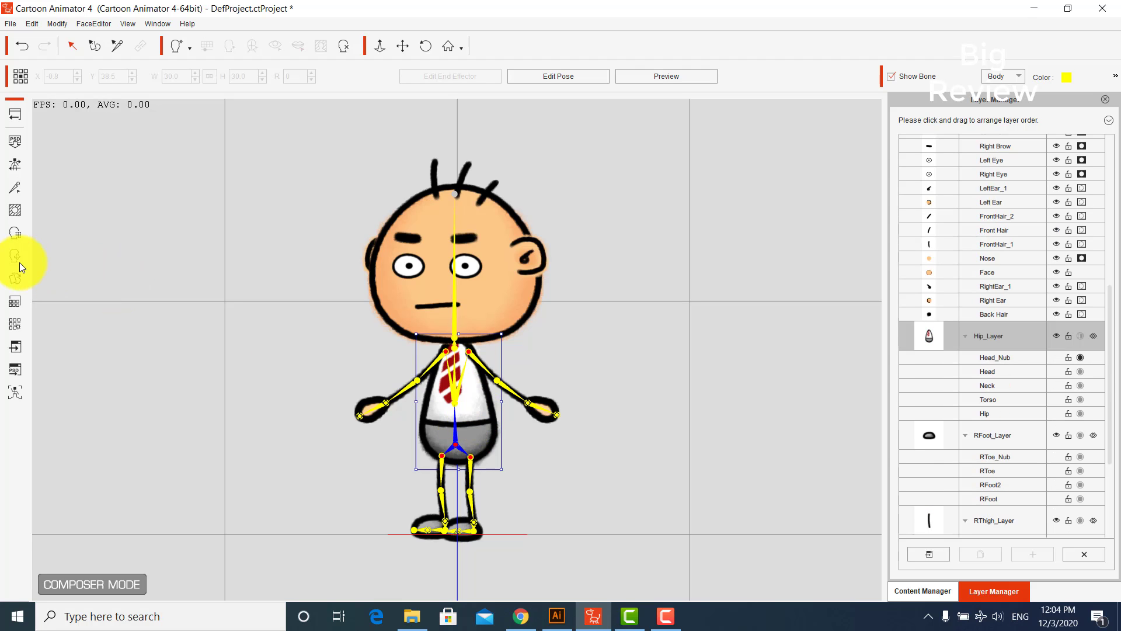
click(16, 282)
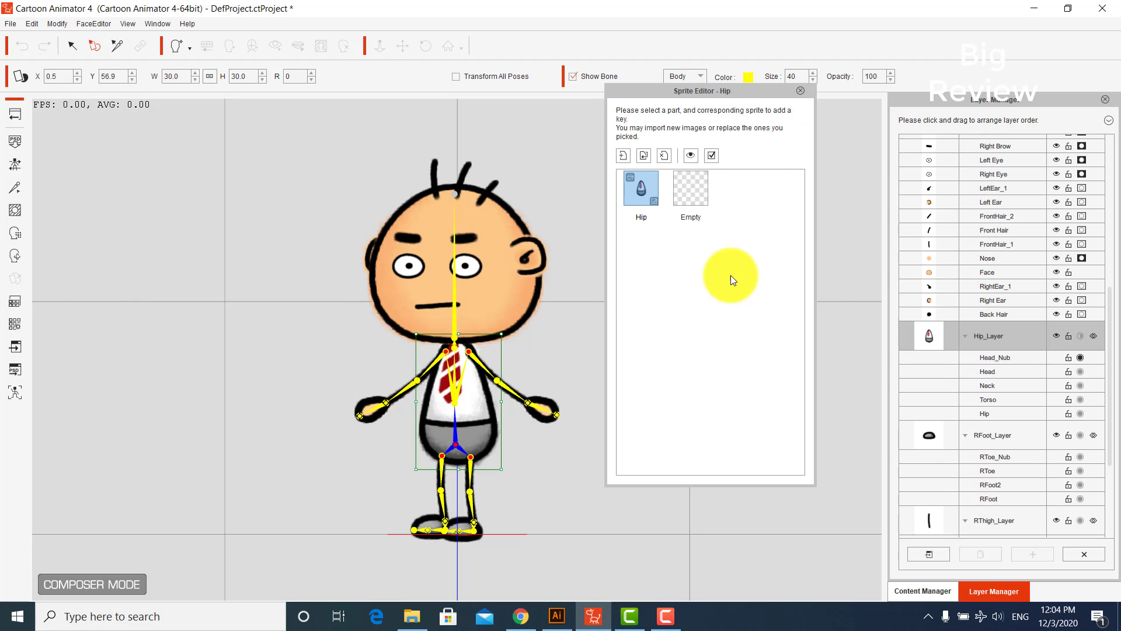
double_click(655, 192)
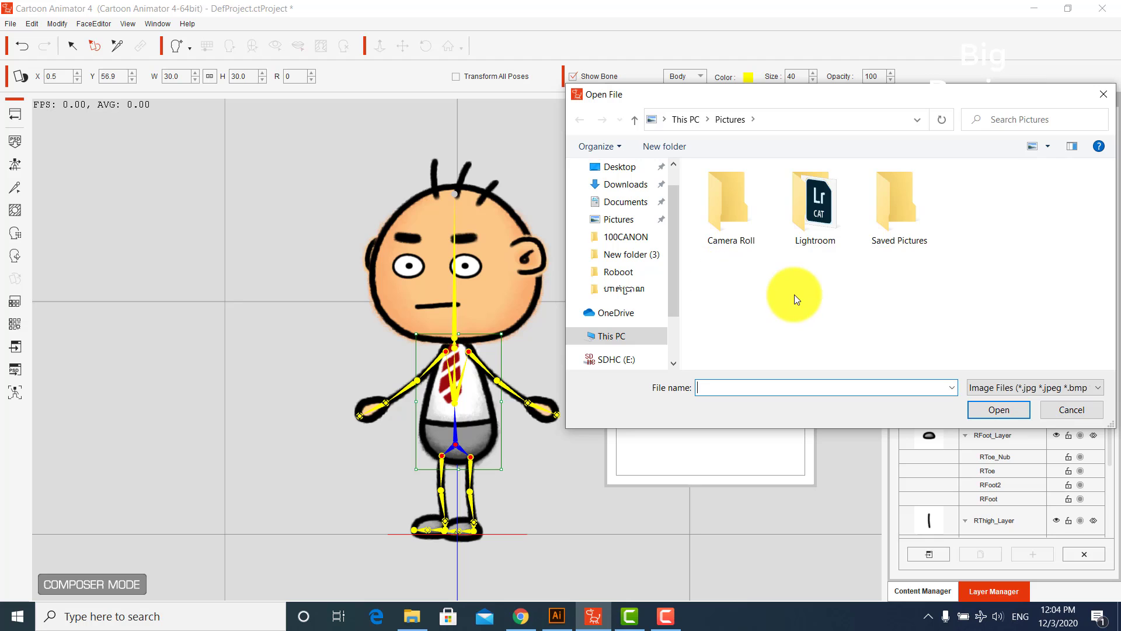
click(638, 169)
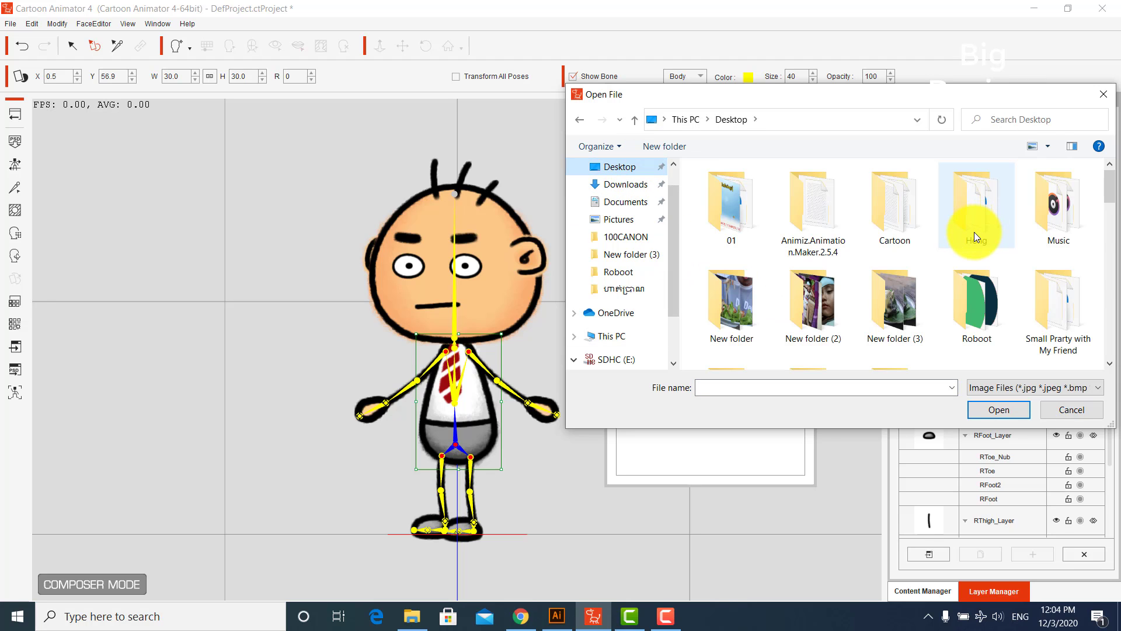
click(975, 304)
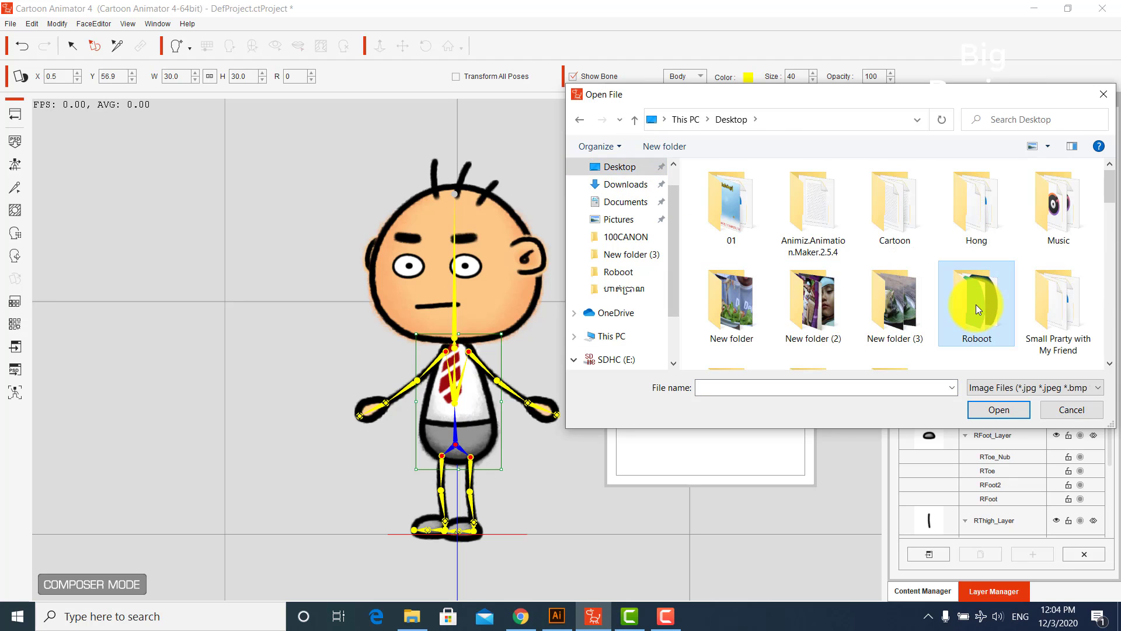
double_click(976, 304)
click(826, 293)
double_click(822, 293)
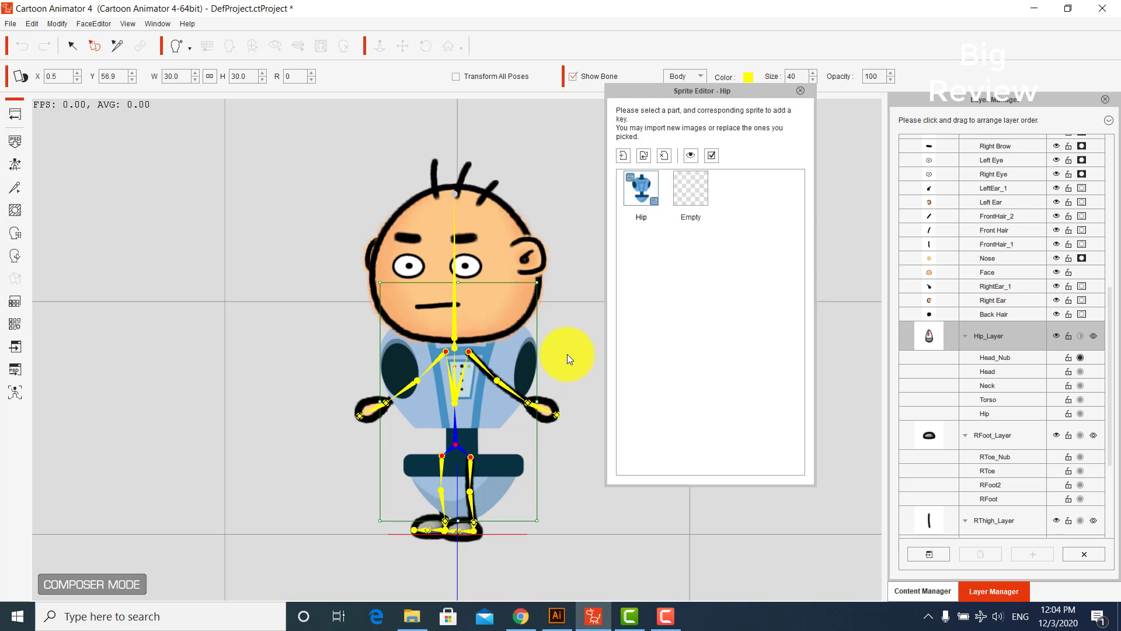
- Try scaling the robot torso sprite down to 17.4, and undo the scaling
click(477, 365)
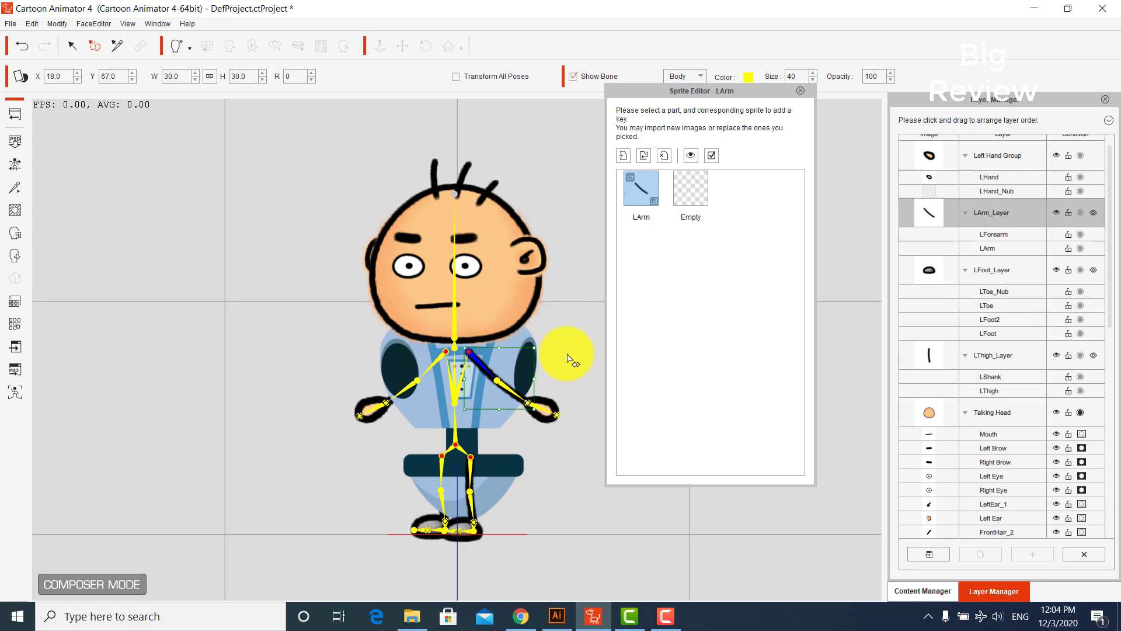
click(513, 341)
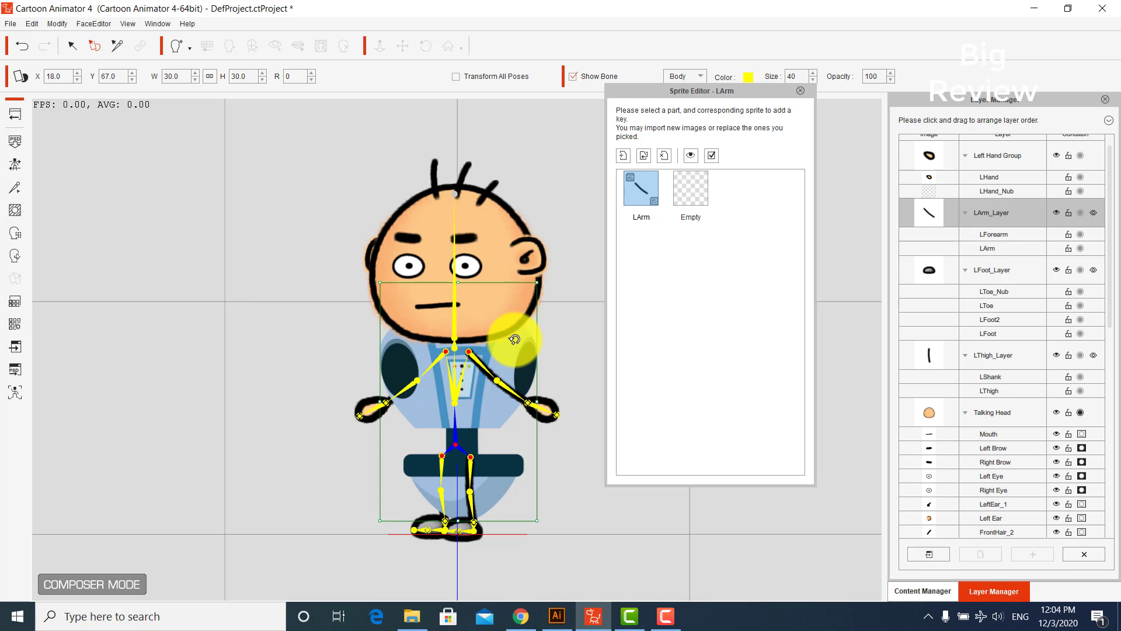
drag(527, 292, 510, 335)
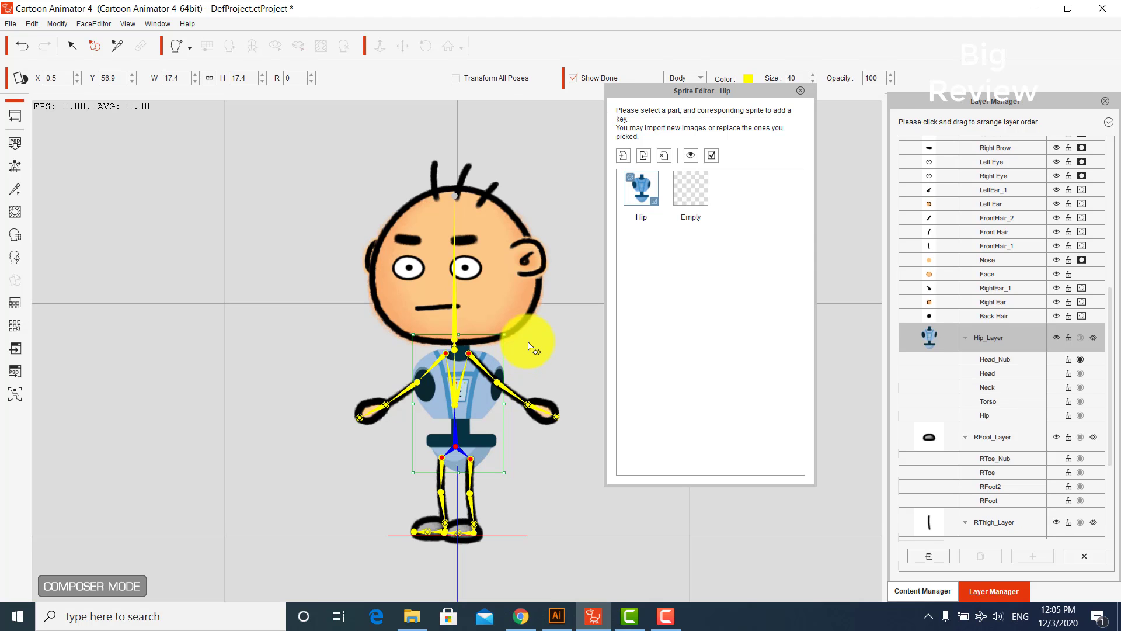
key(ctrl+z)
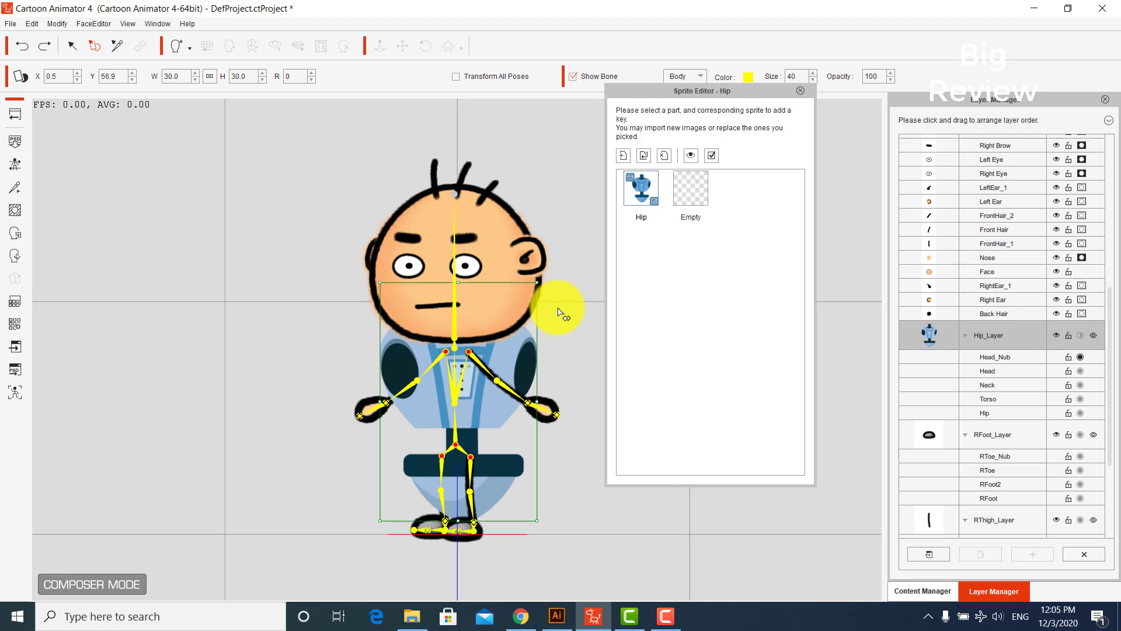
- Replace the LArm sprite with the Lh image and move it to the torso's left shoulder, at about X 41.4, Y 34.1
click(489, 366)
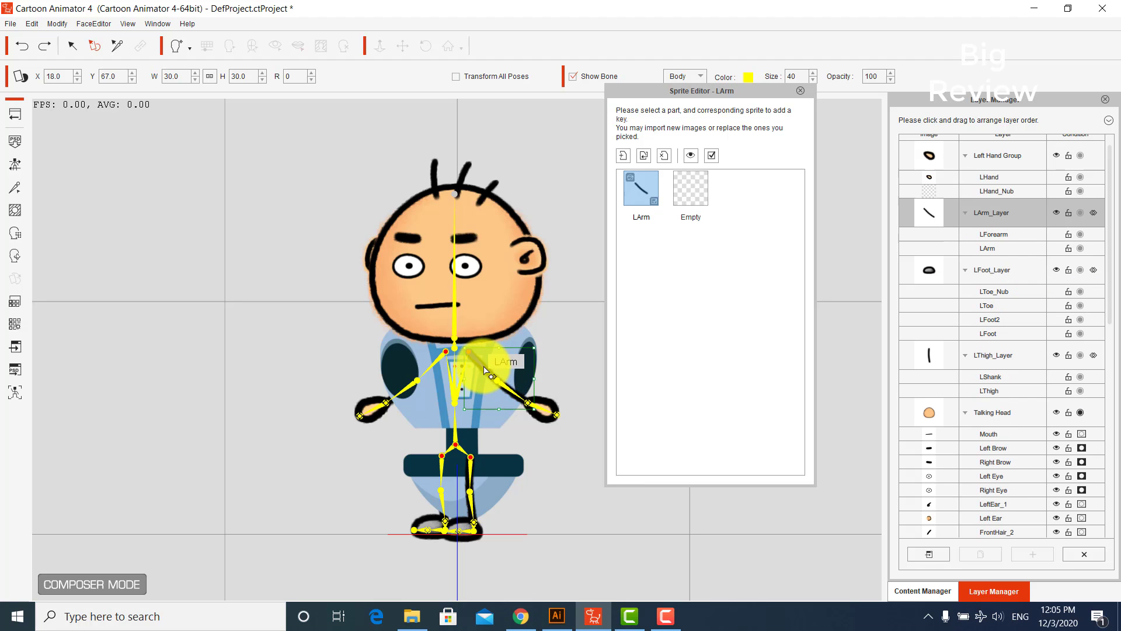
click(636, 203)
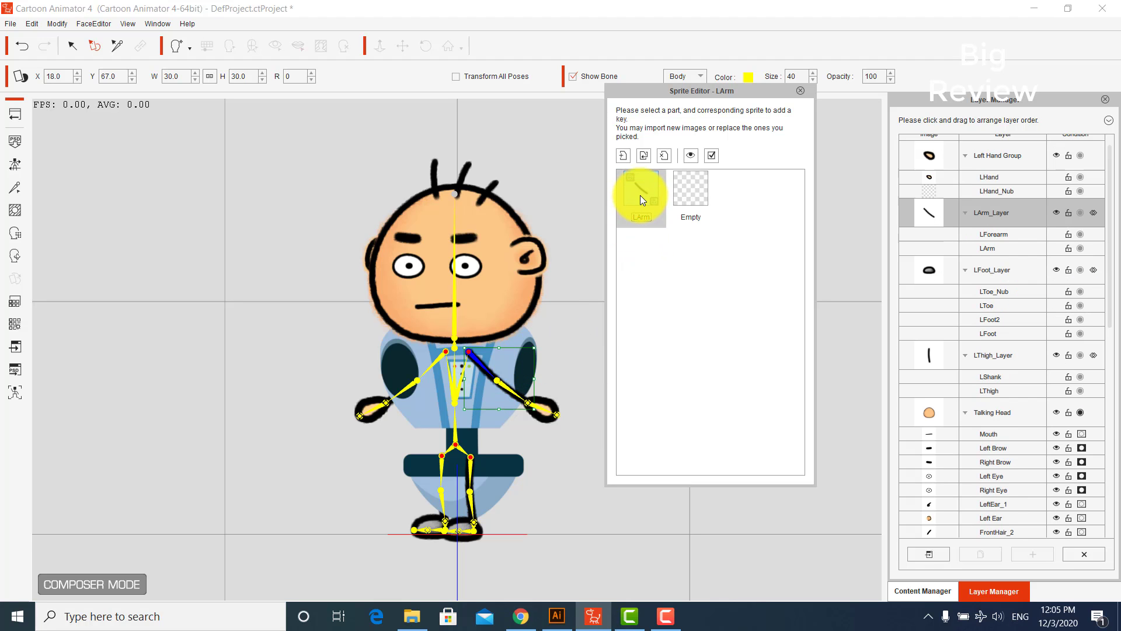
double_click(640, 195)
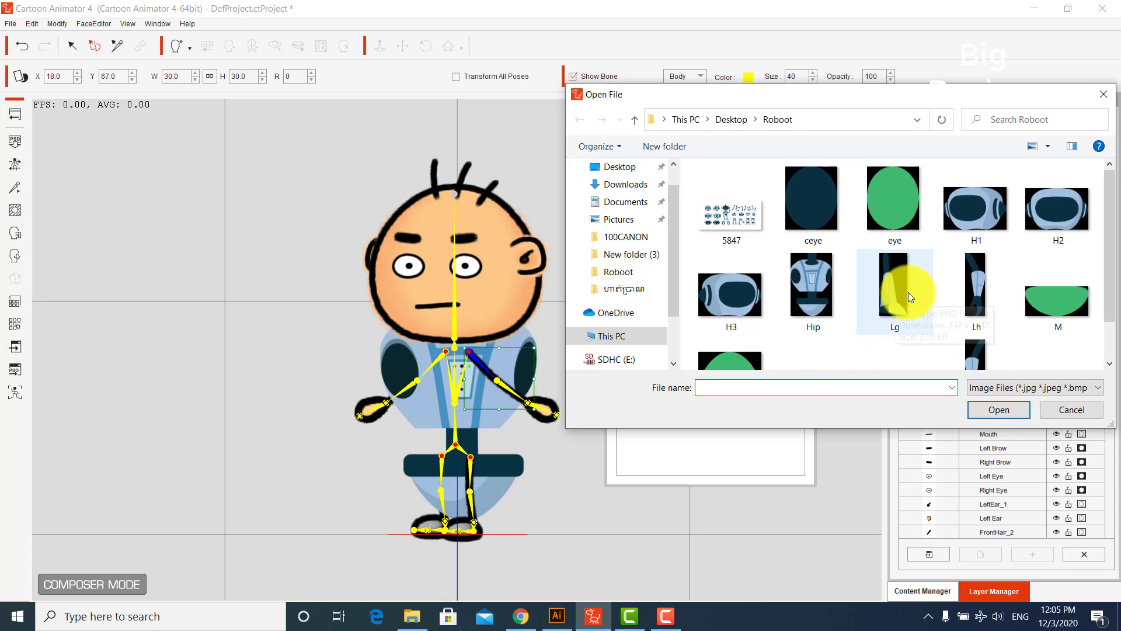
double_click(979, 287)
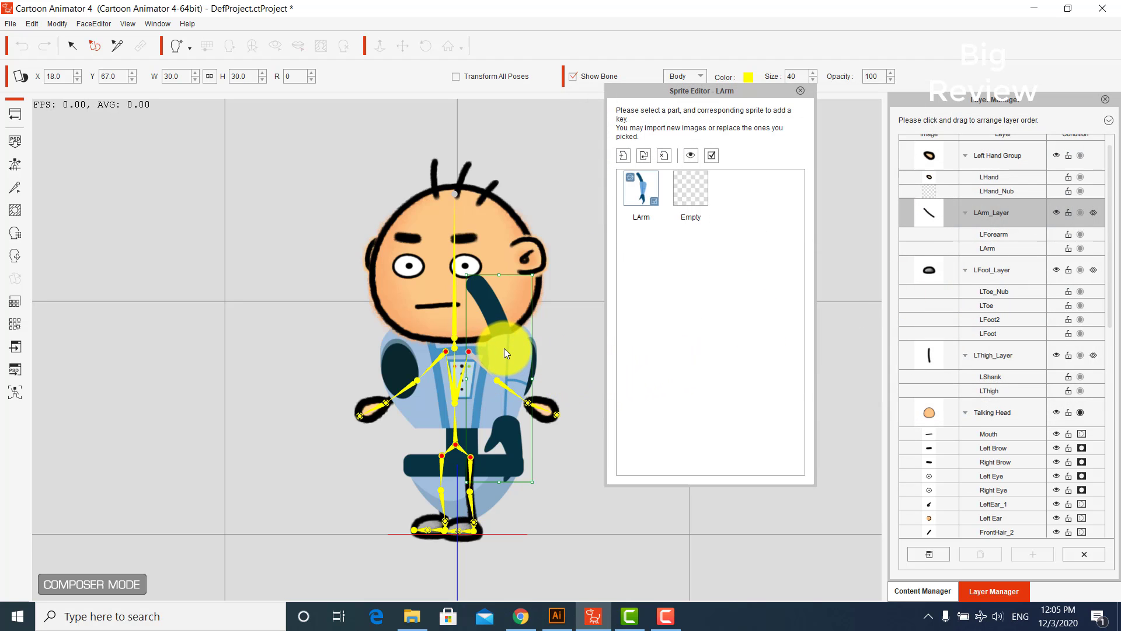
drag(503, 348, 564, 438)
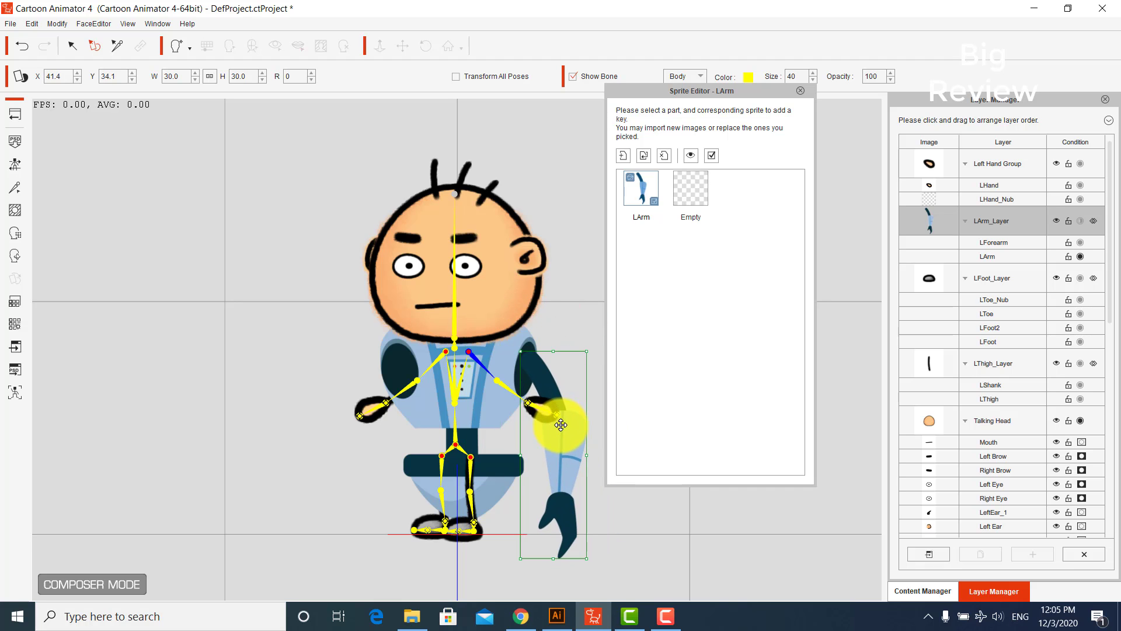
- Replace the RArm sprite with the Rh image and move it to the torso's right shoulder, at about X -36.3, Y 35.3
click(429, 366)
click(634, 188)
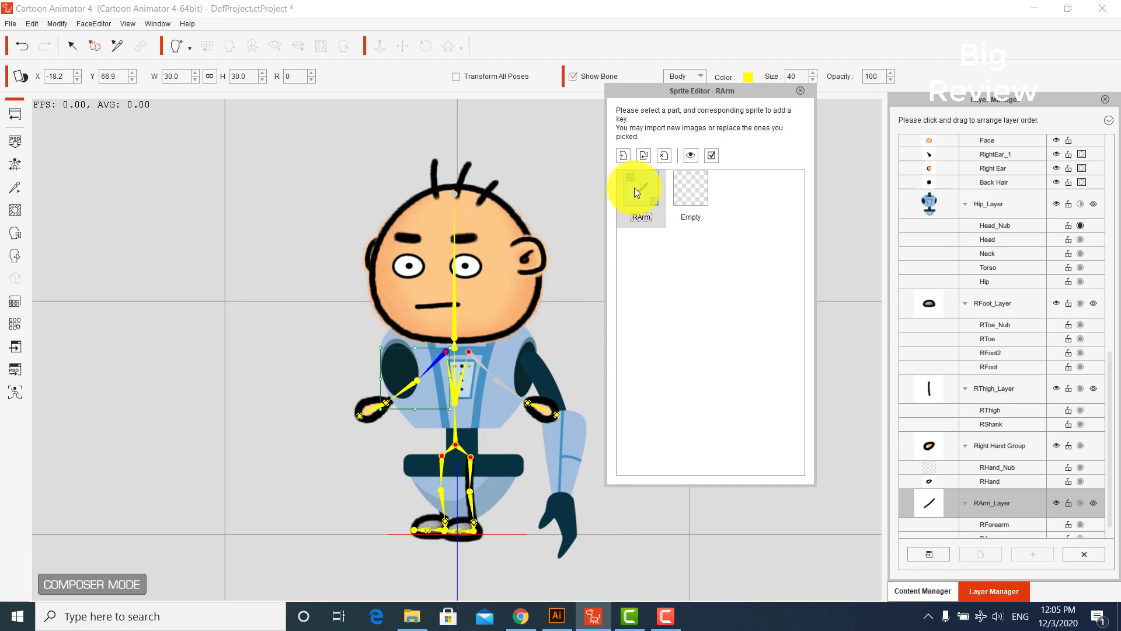
click(634, 187)
scroll(1000, 289, down, 1)
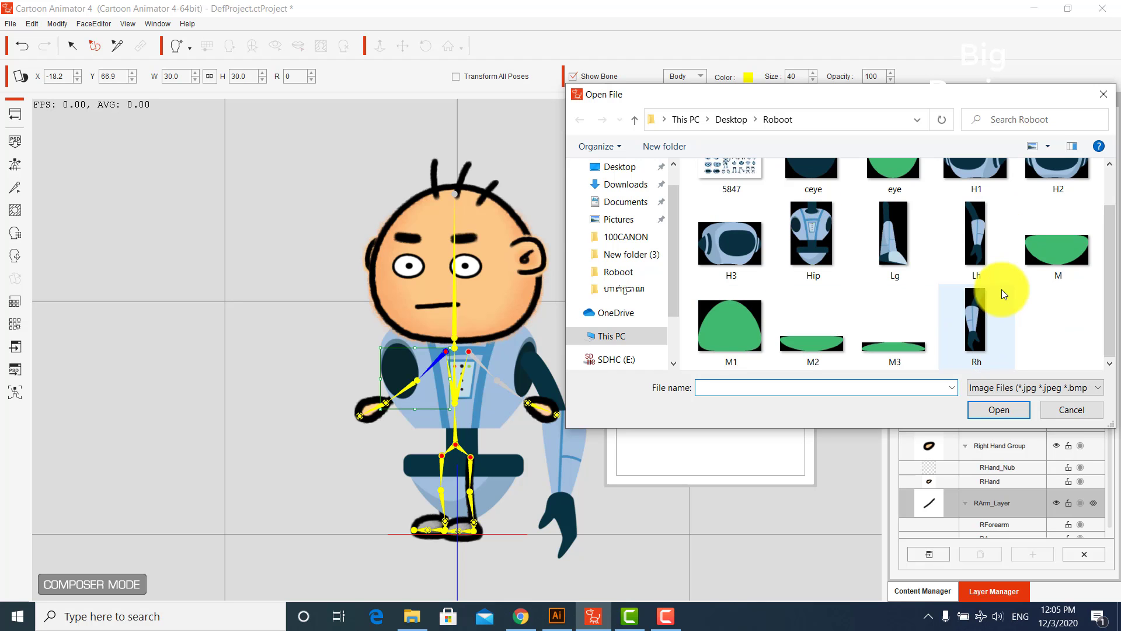
double_click(976, 314)
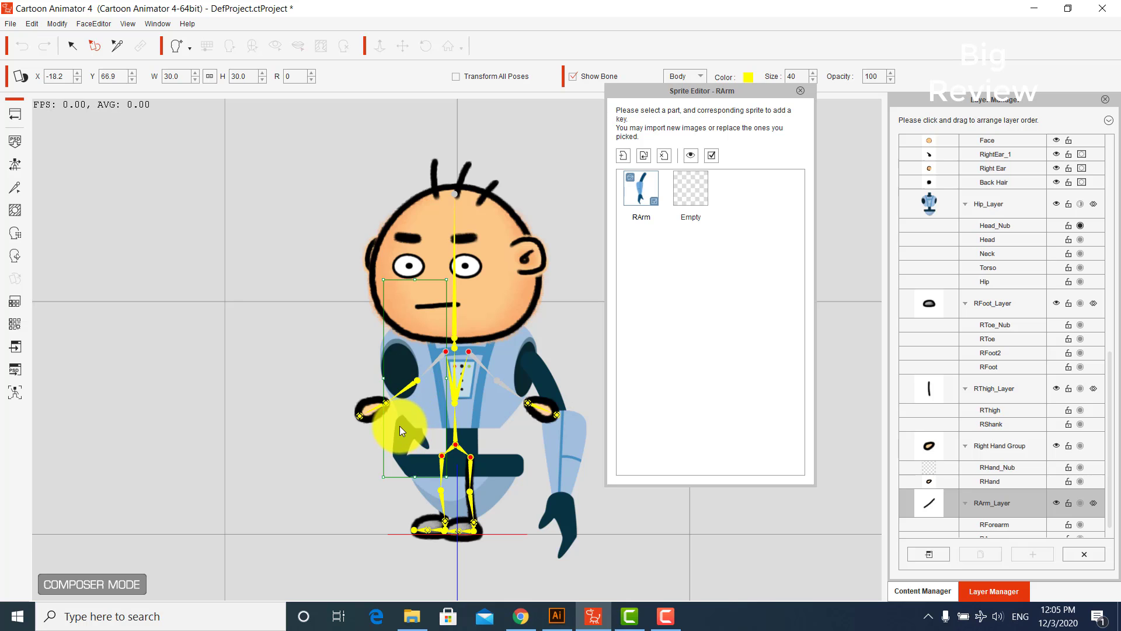
drag(404, 429, 363, 503)
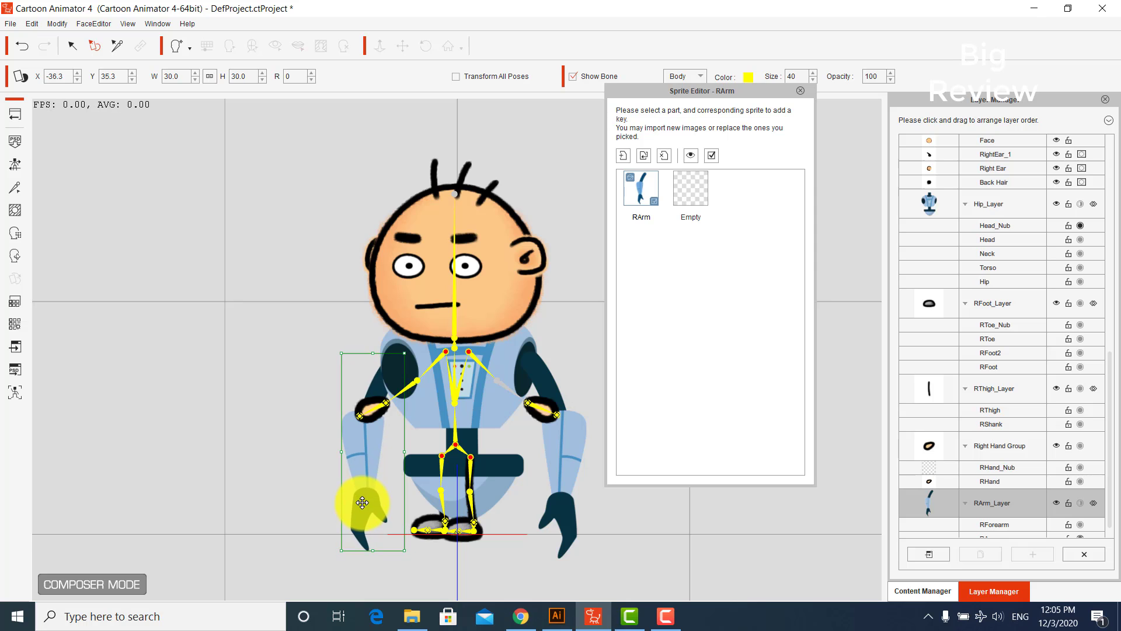
click(455, 323)
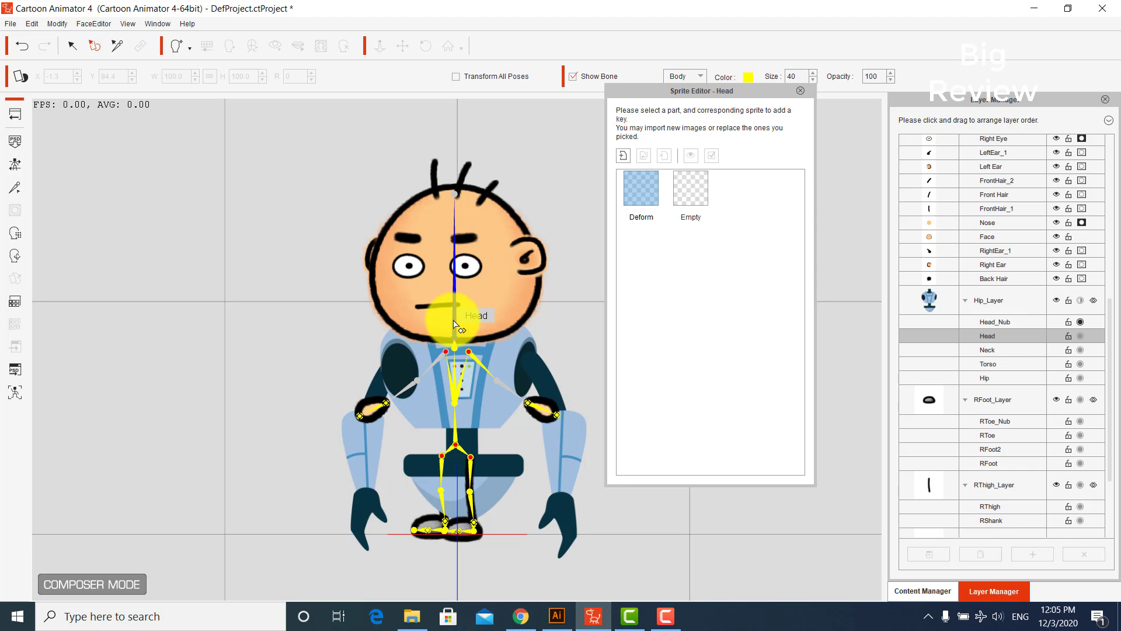
click(455, 361)
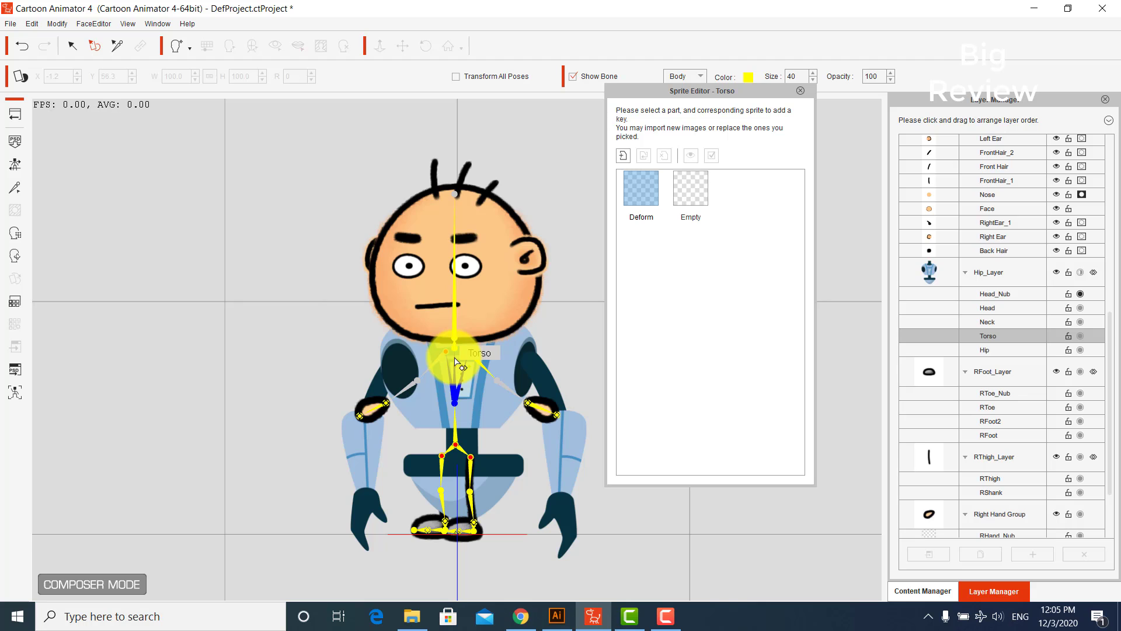
click(19, 258)
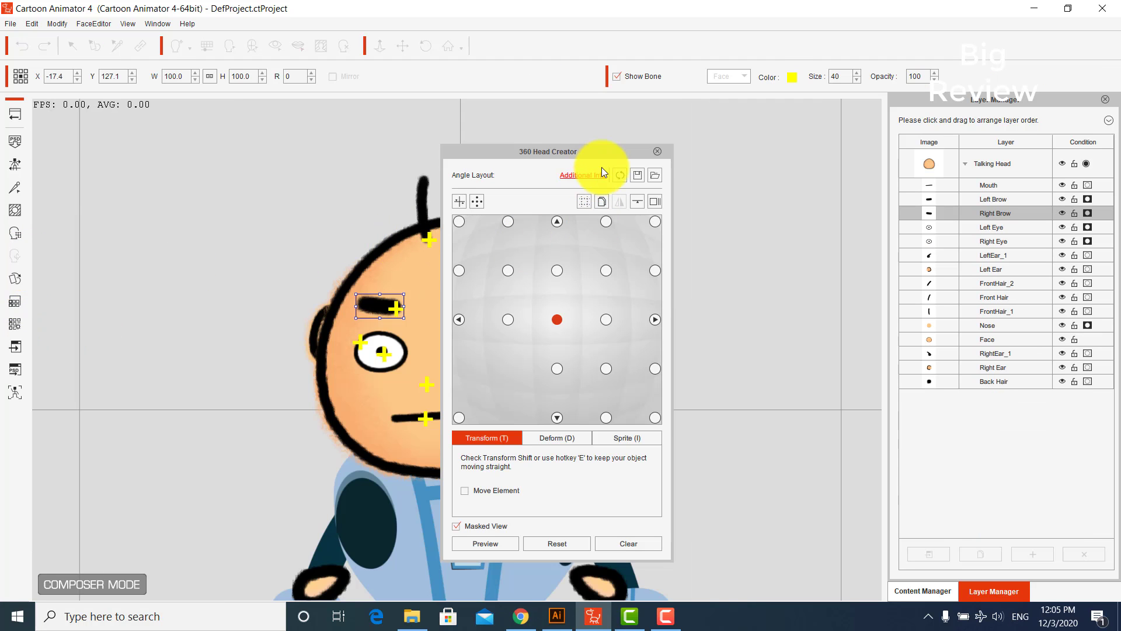
click(657, 151)
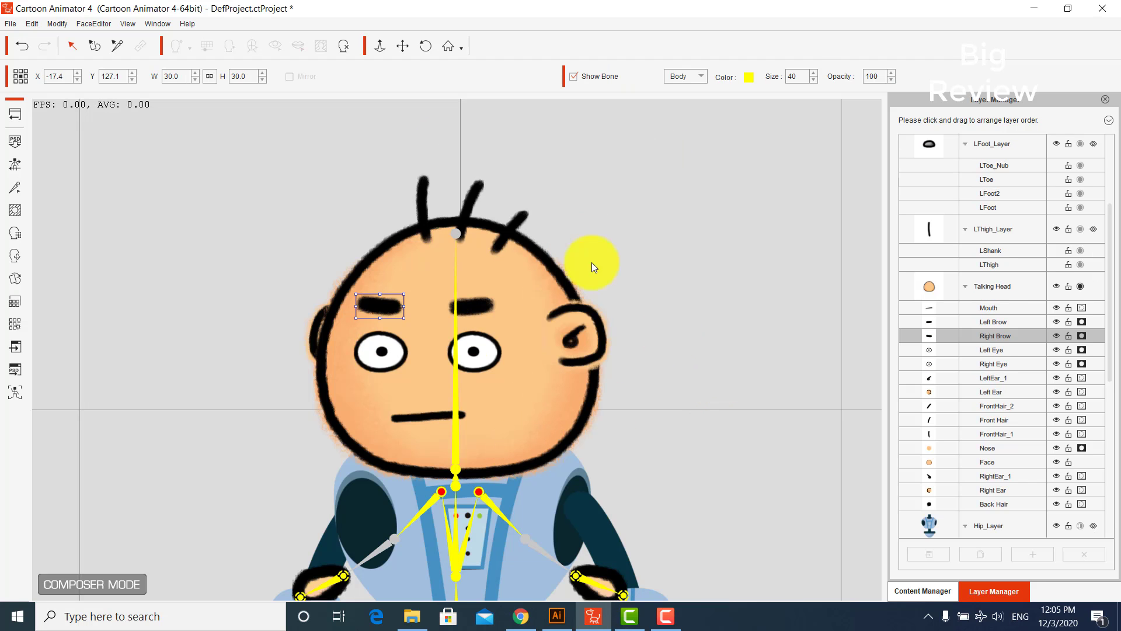
- Replace the LThigh sprite with the Lg image and move it below the left hip, at about X 27.5, Y -28.0
click(403, 46)
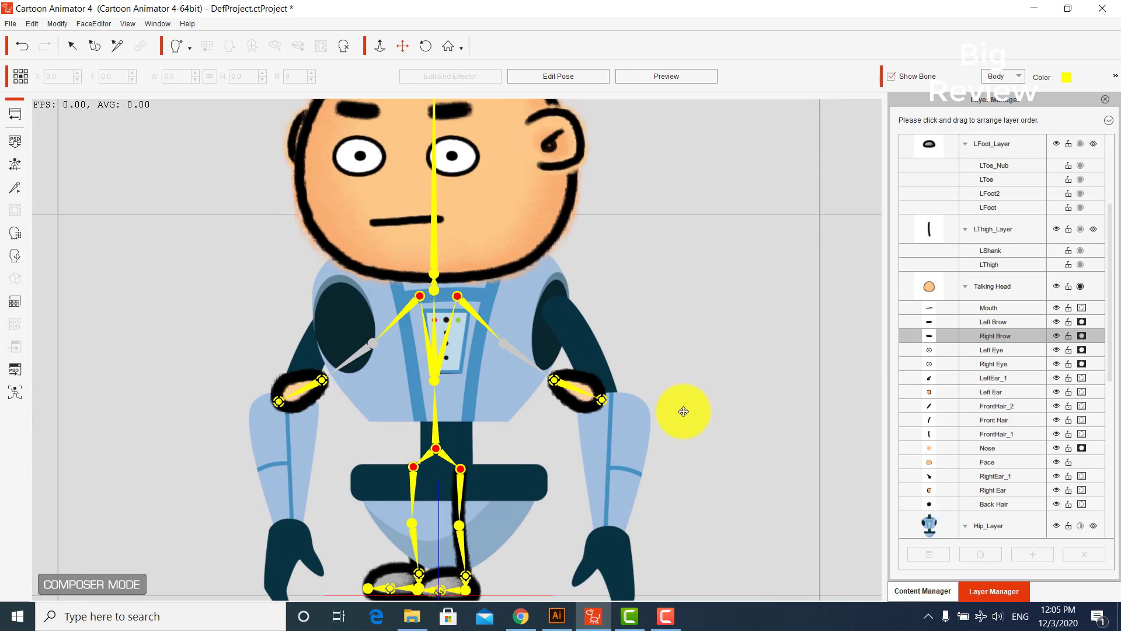
drag(683, 411, 683, 380)
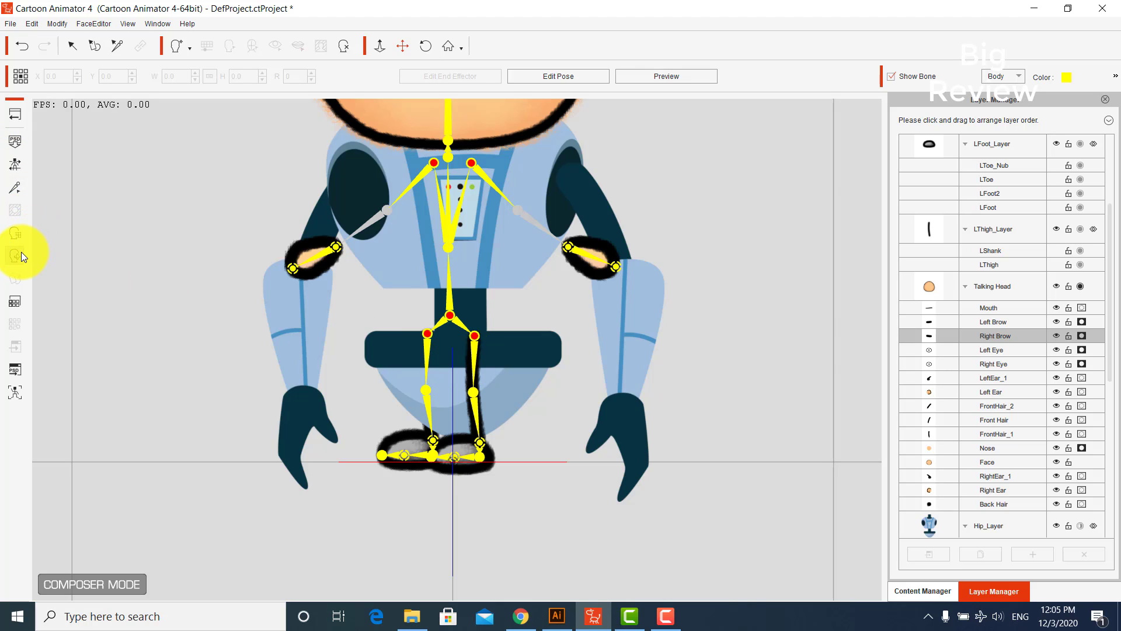
click(72, 54)
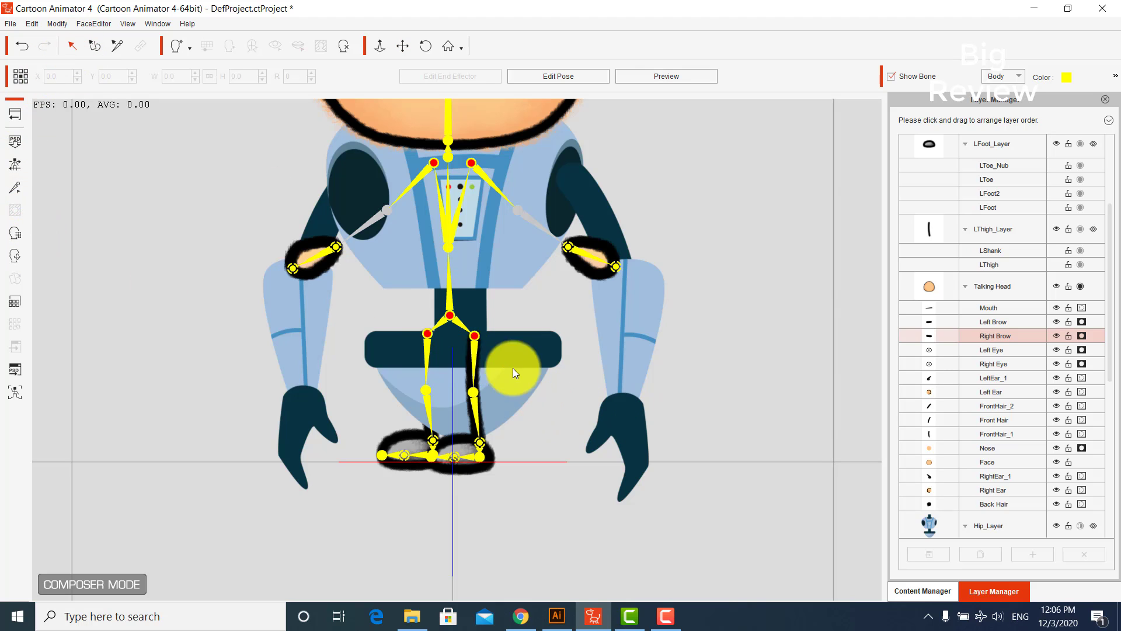
click(475, 353)
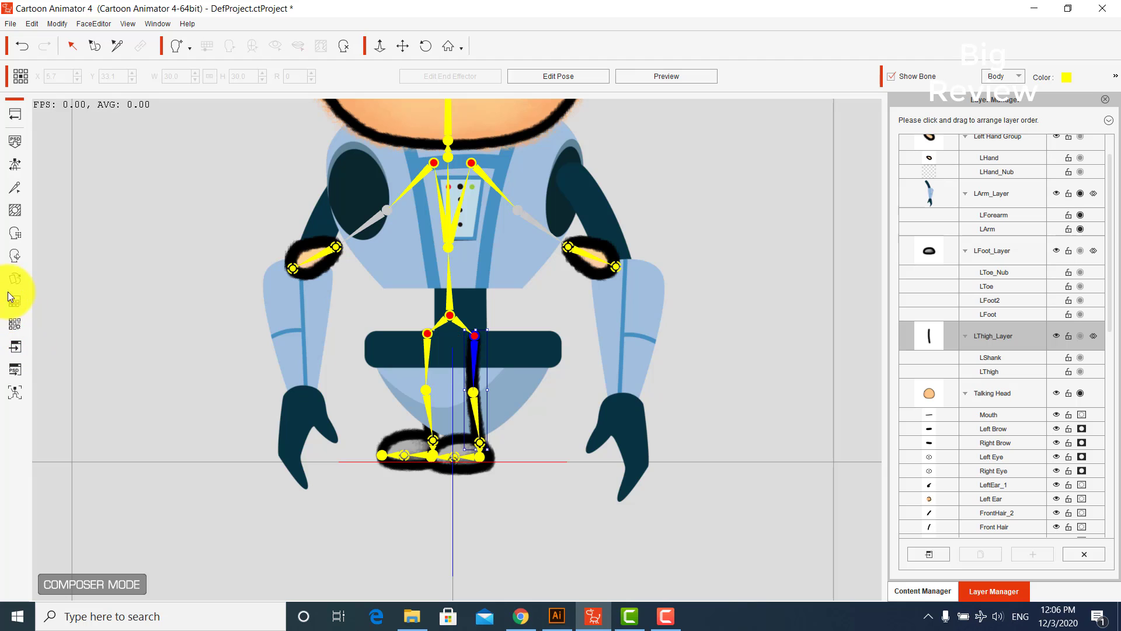
click(20, 279)
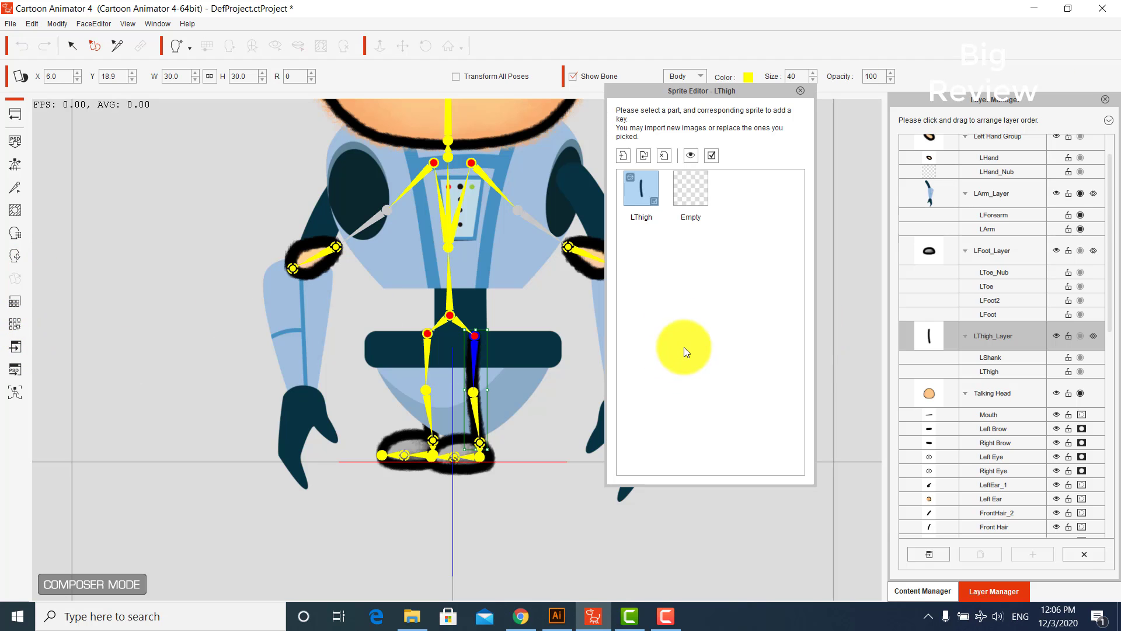
double_click(636, 197)
click(902, 292)
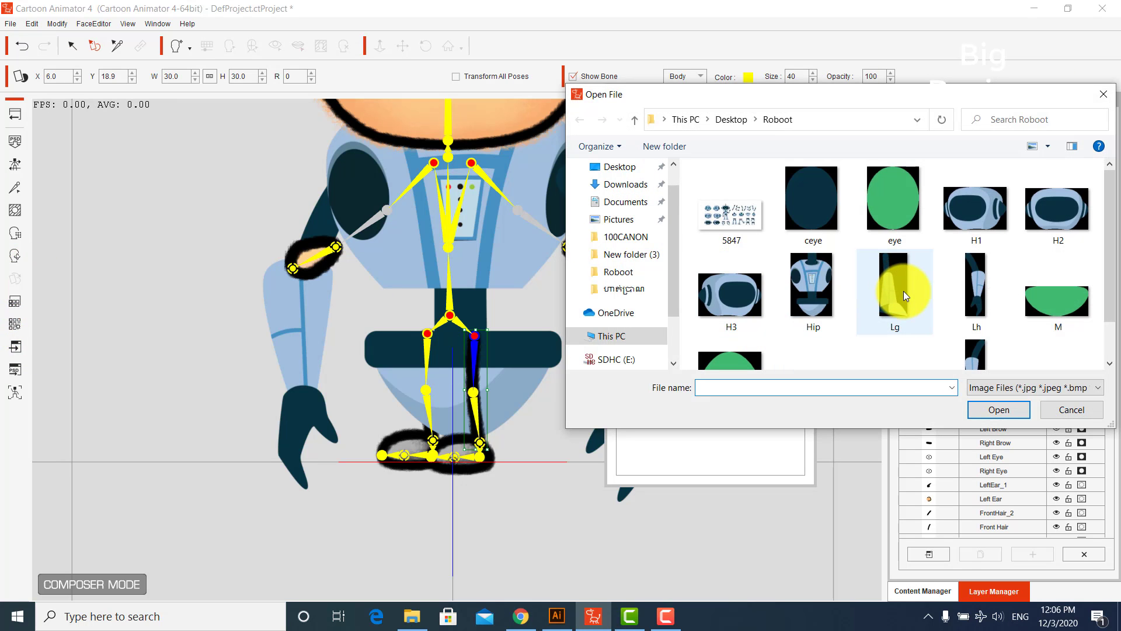
double_click(902, 291)
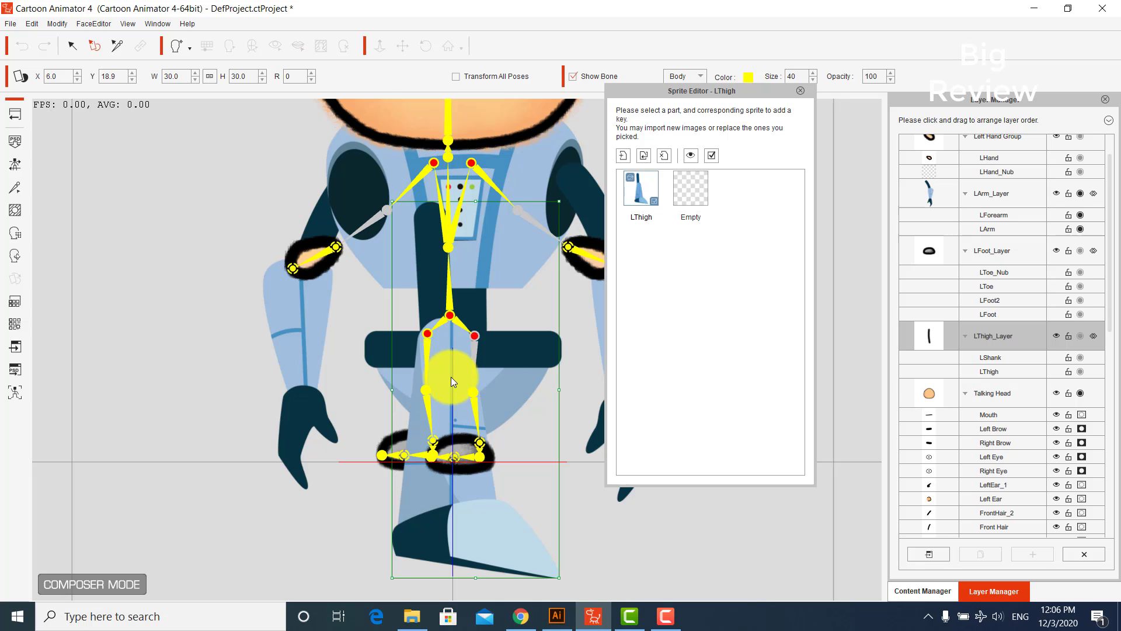
drag(450, 381, 528, 550)
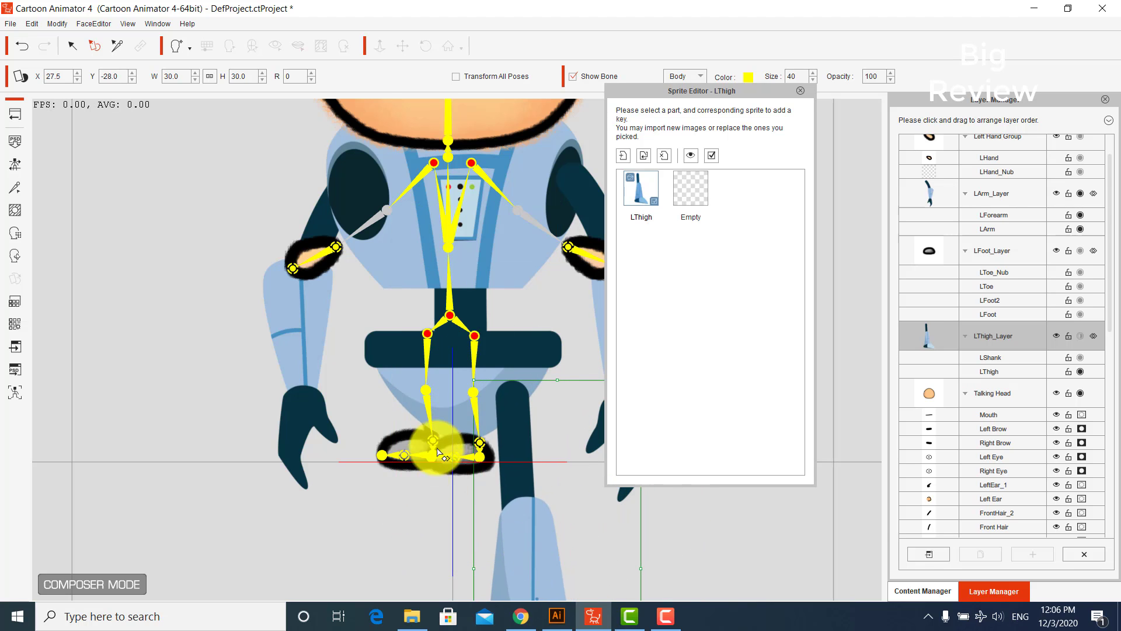
click(429, 354)
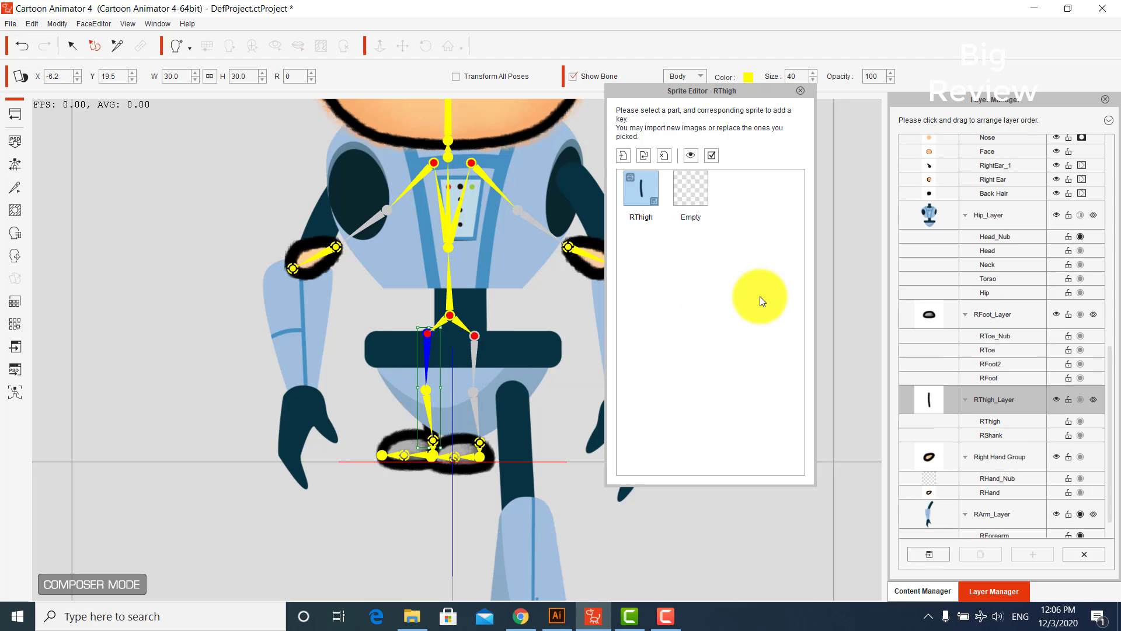
double_click(640, 188)
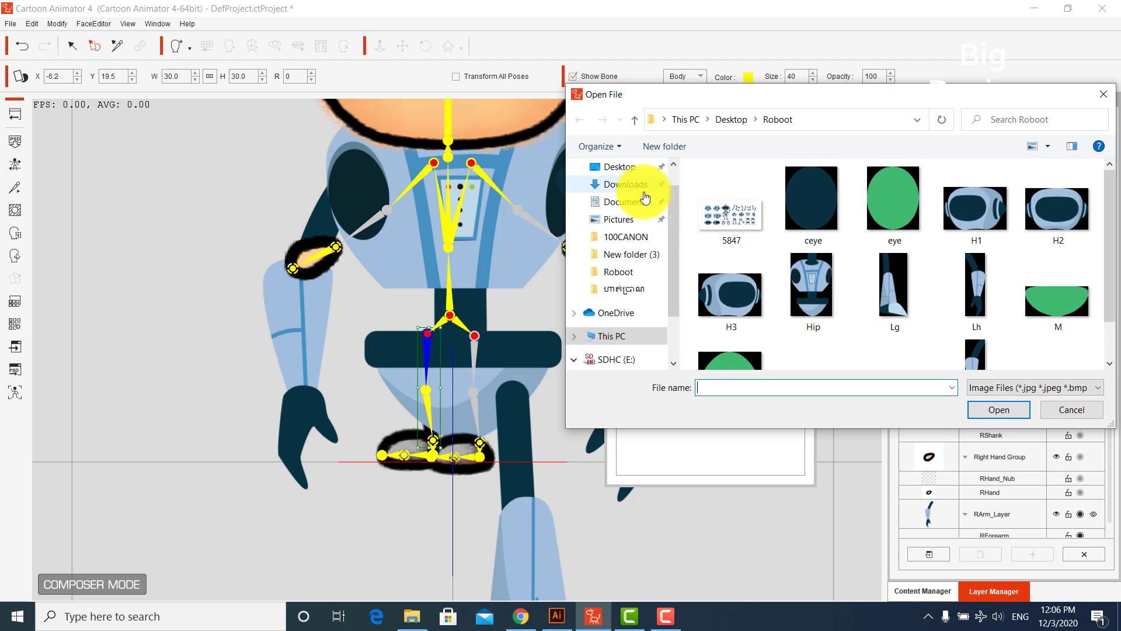
click(1069, 410)
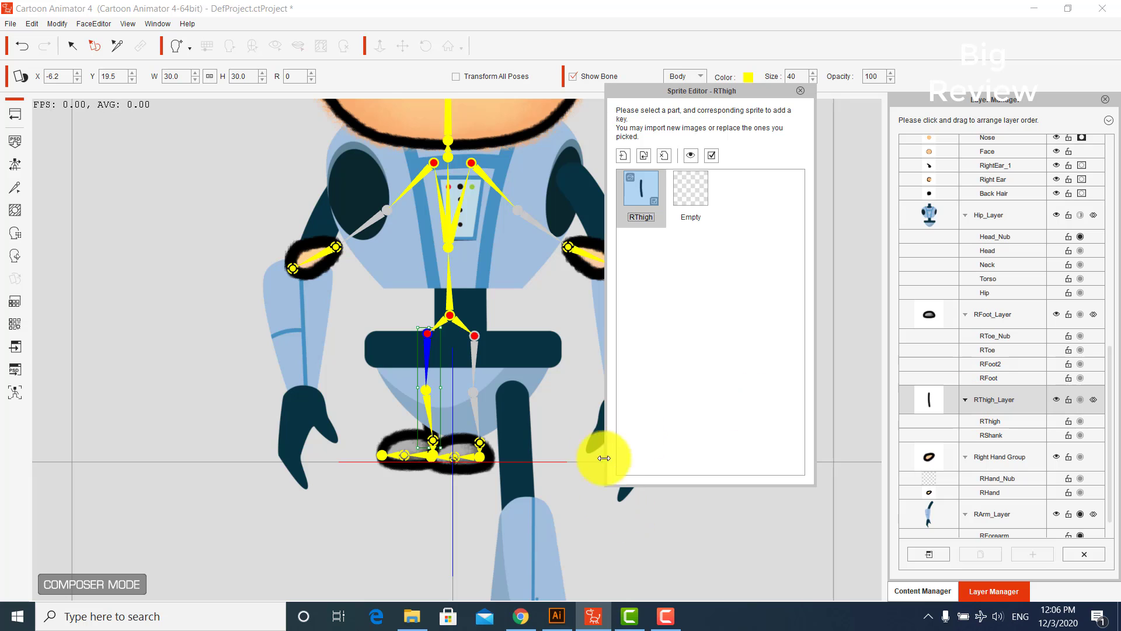
click(800, 91)
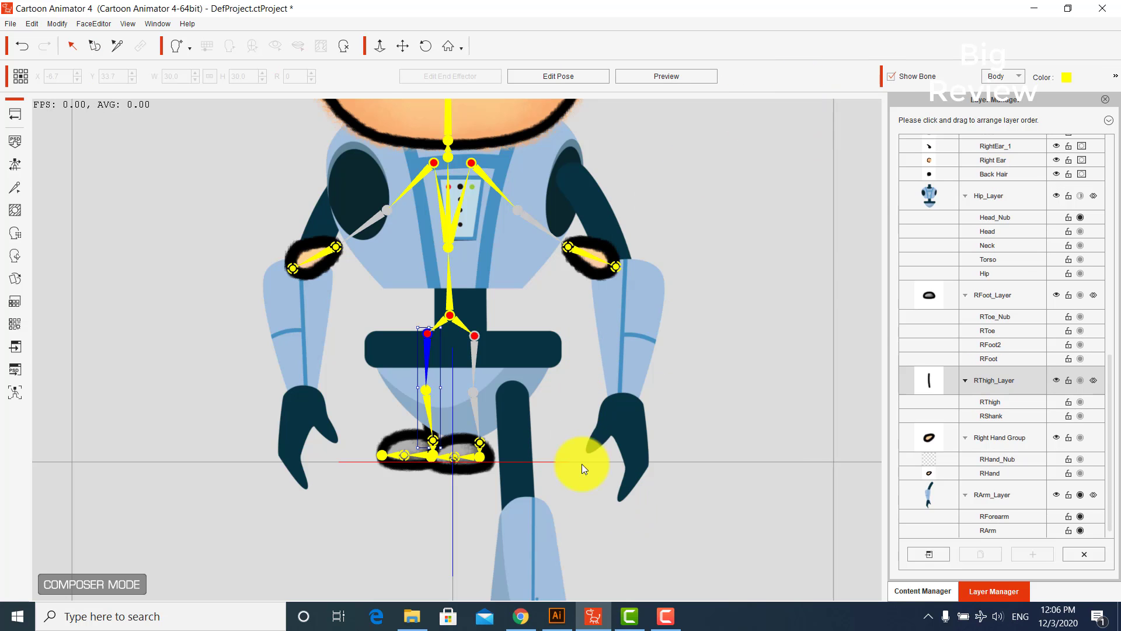
click(665, 616)
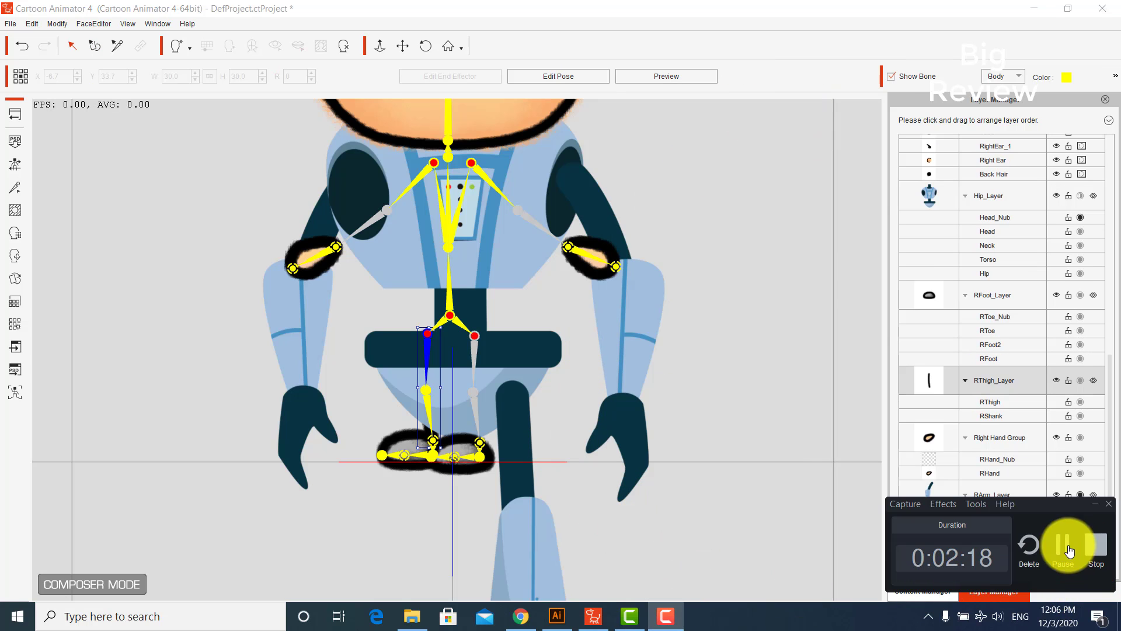
click(1071, 537)
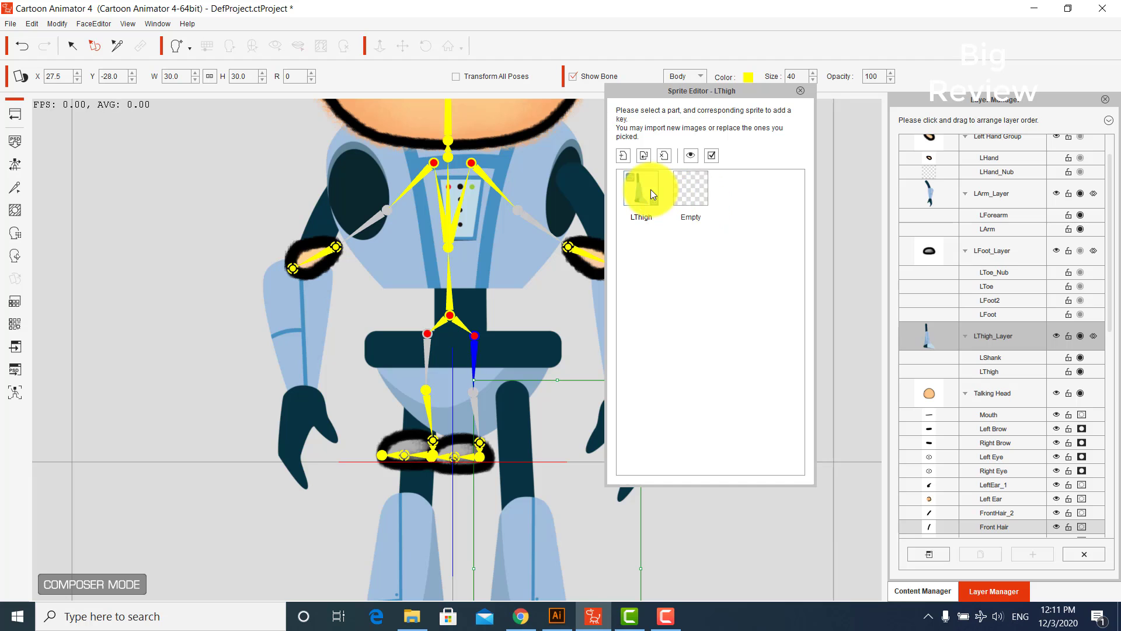
- Replace the LThigh sprite with the Lg image and move it under the left hip, at about X 1.1, Y -28.4
double_click(651, 189)
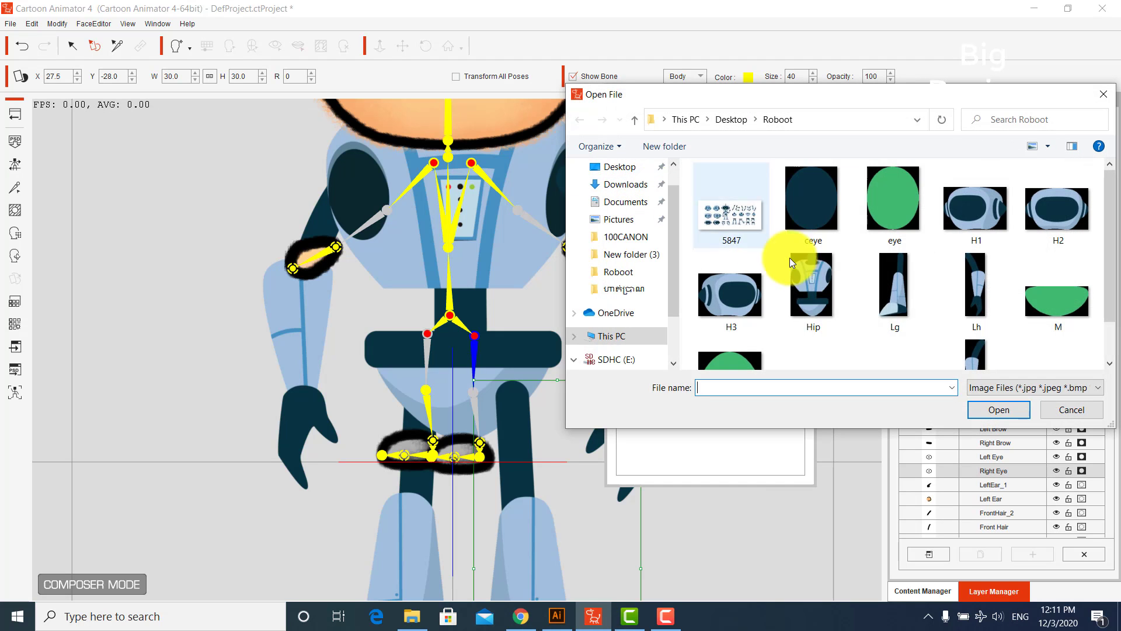
click(900, 285)
double_click(901, 285)
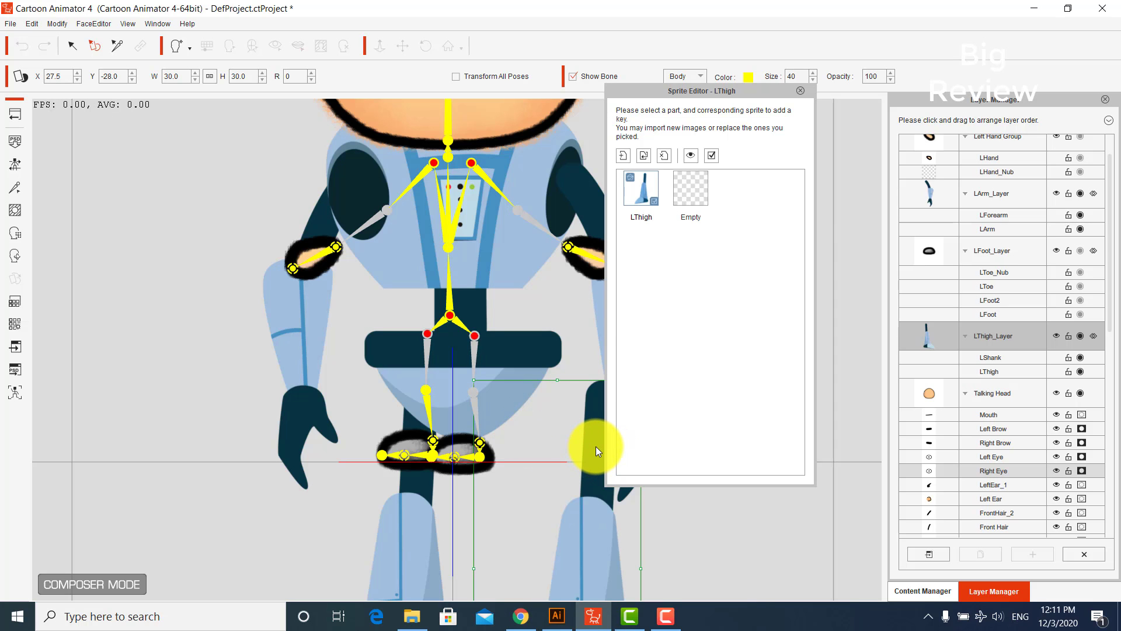
click(595, 444)
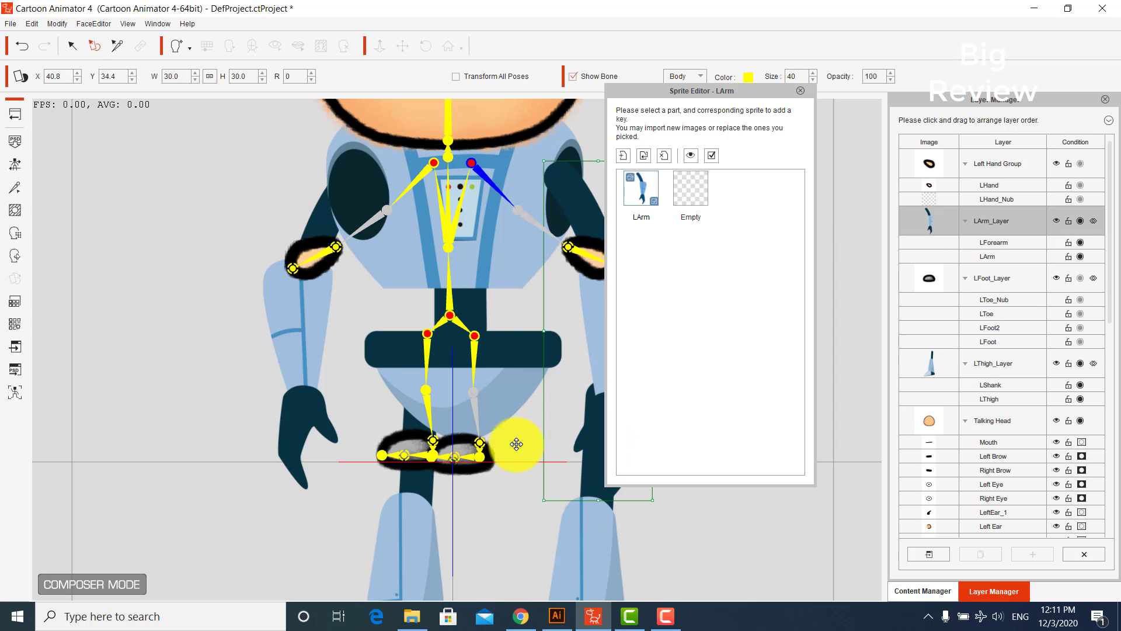
drag(594, 442, 493, 544)
click(594, 551)
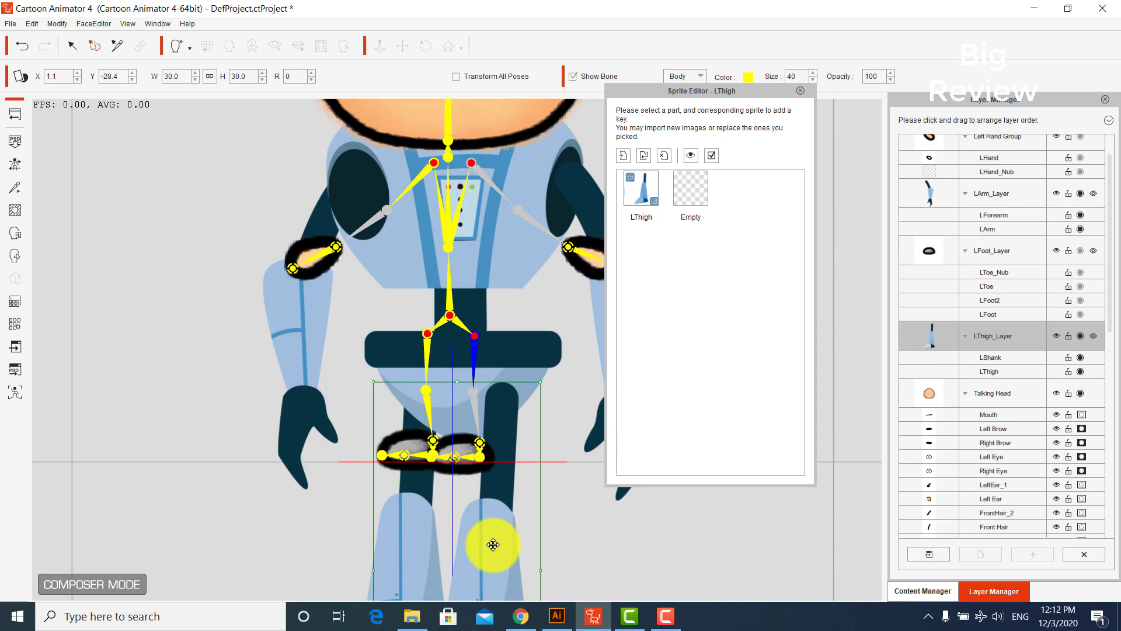
click(800, 91)
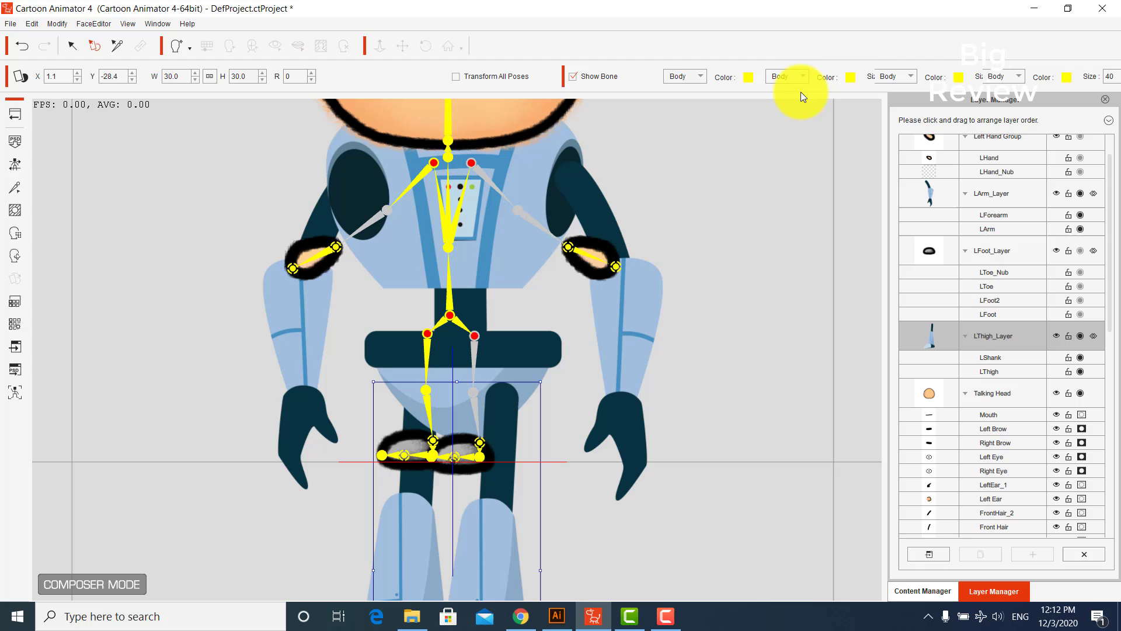
click(695, 311)
- Replace the Face sprite with the H2 image and move it above the torso, at about X 3.7, Y 143.7
scroll(696, 323, down, 6)
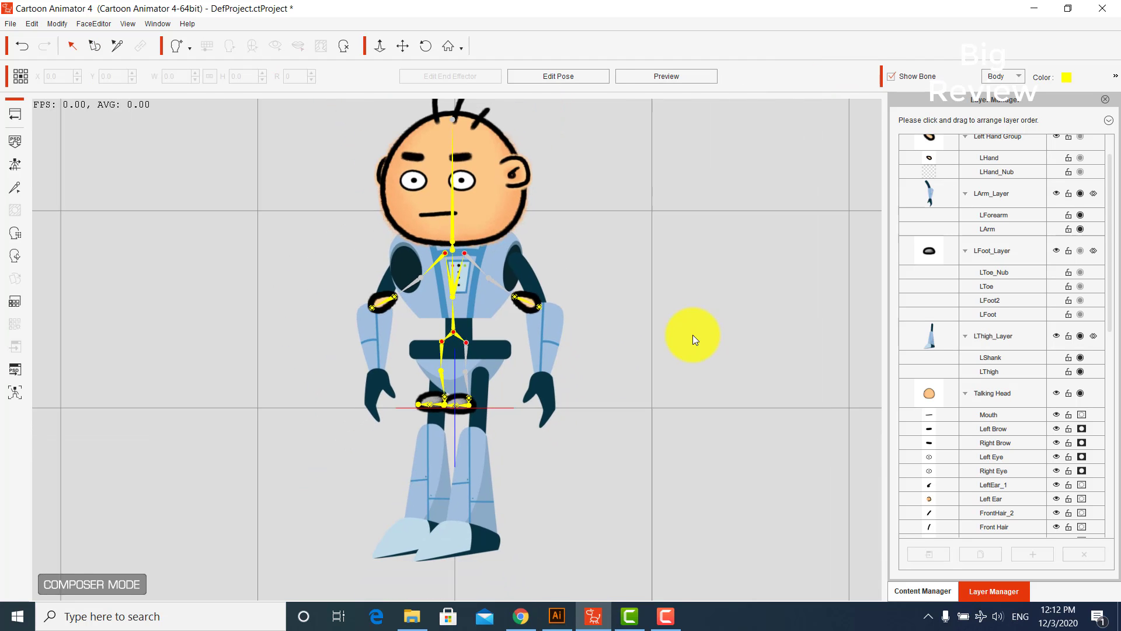
scroll(692, 334, down, 3)
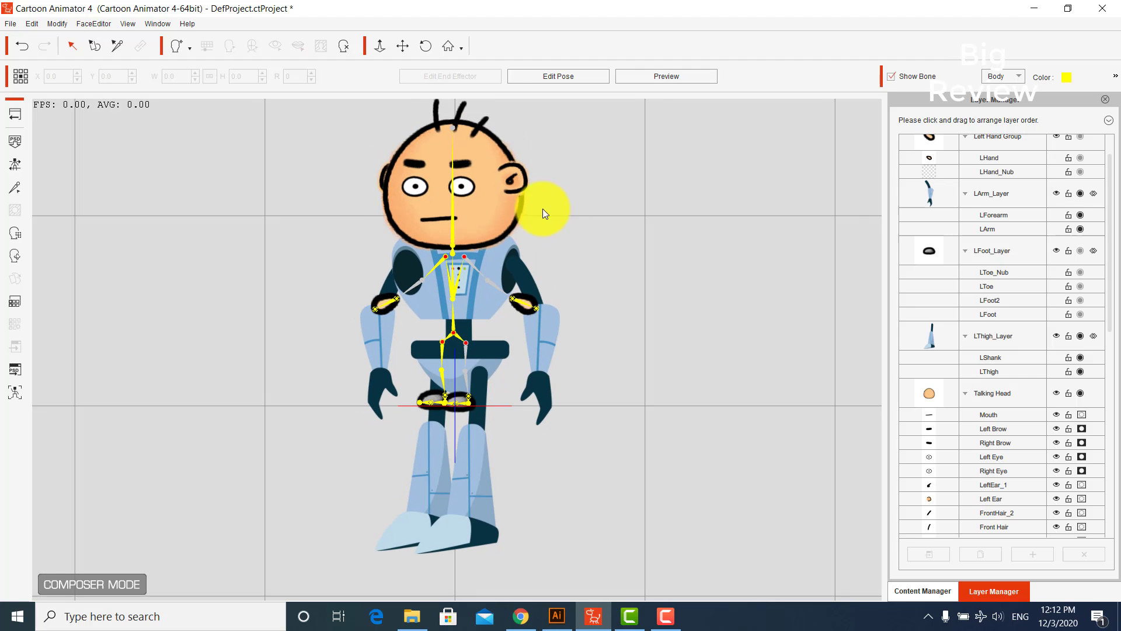
scroll(726, 278, up, 5)
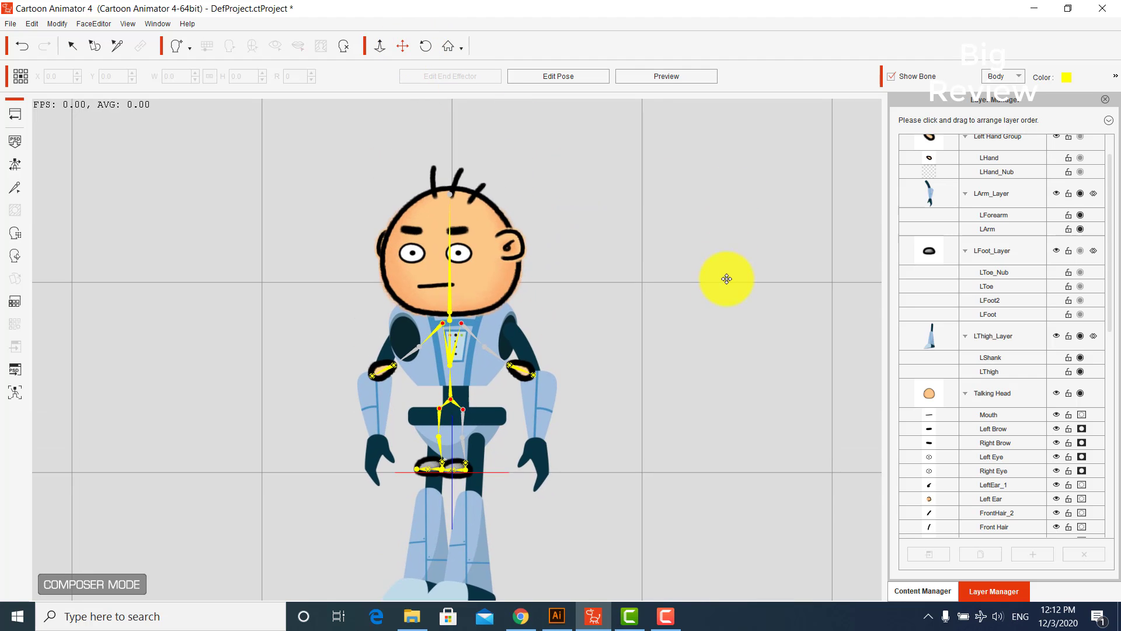
scroll(655, 295, up, 3)
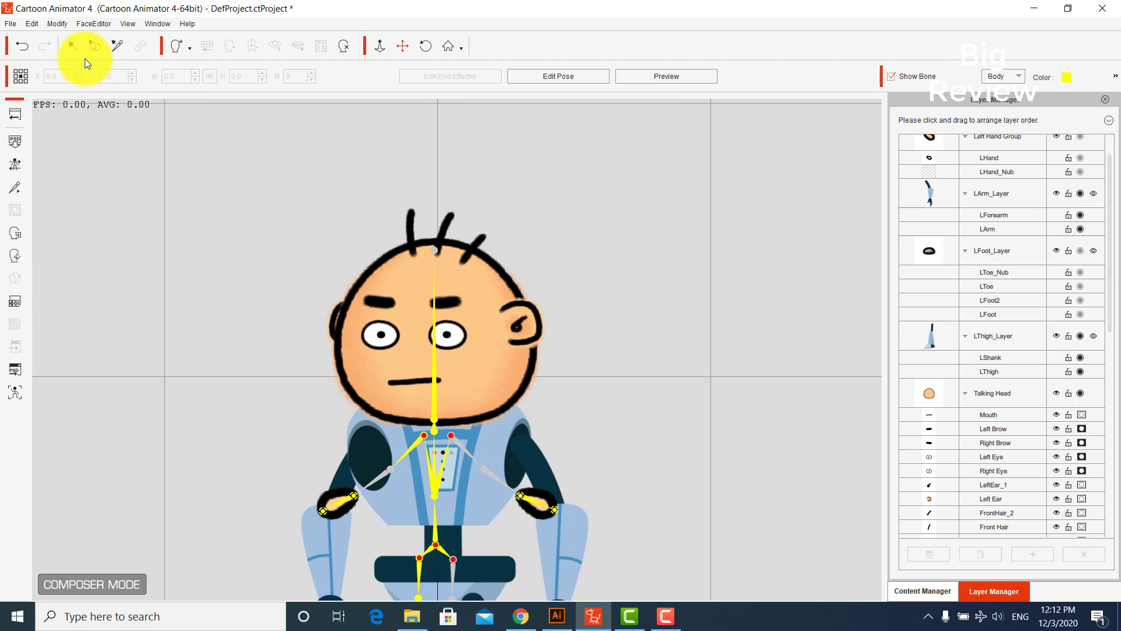
click(468, 364)
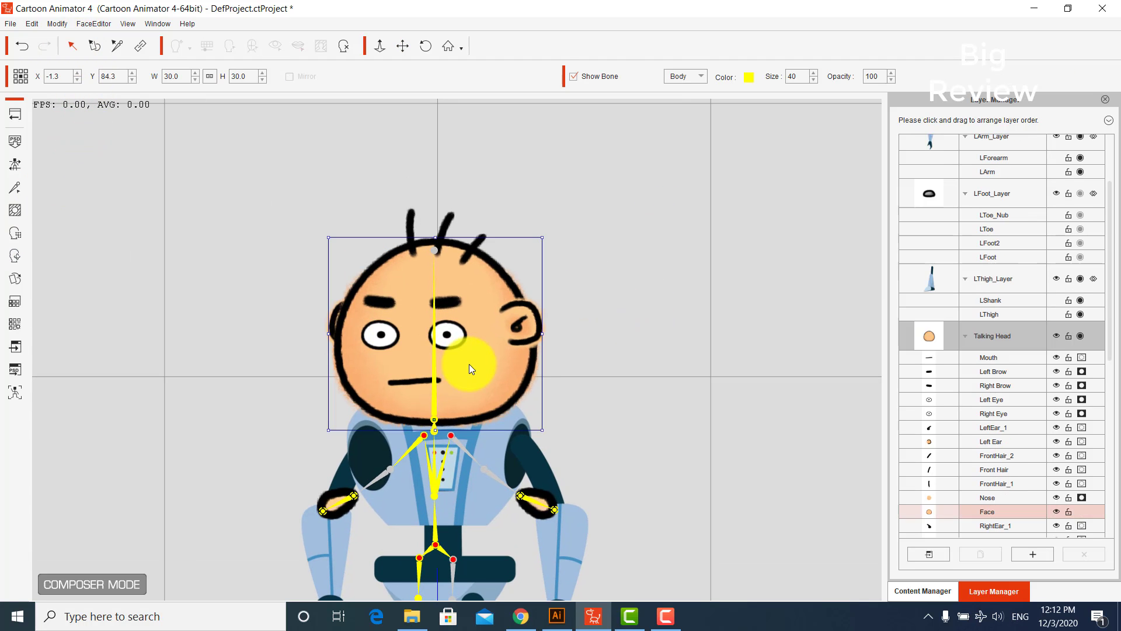
click(16, 277)
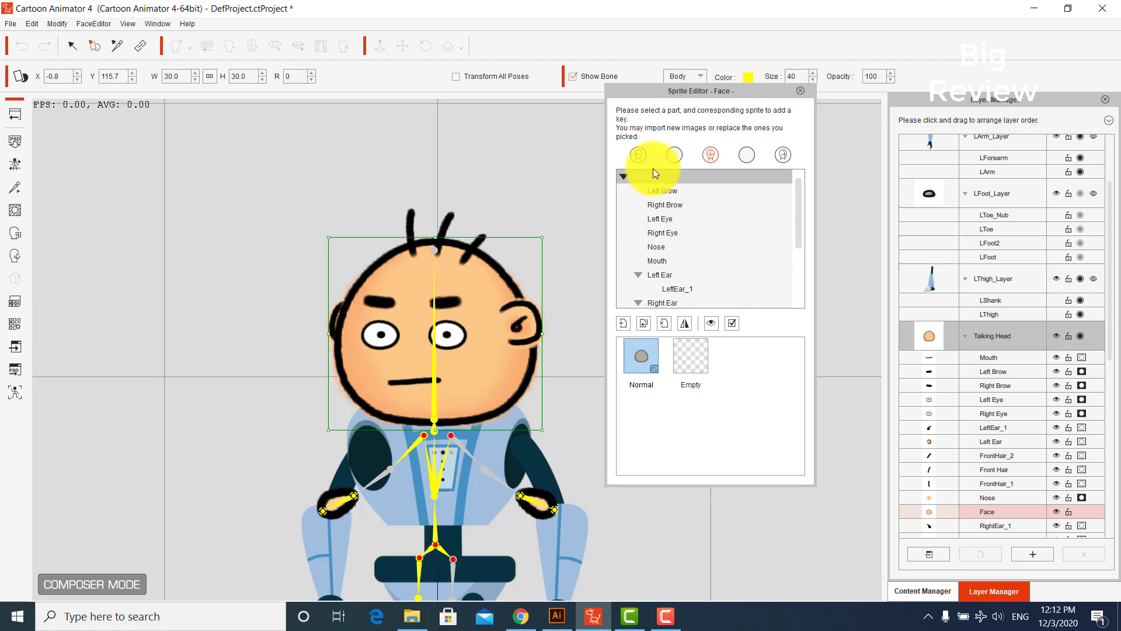
double_click(647, 351)
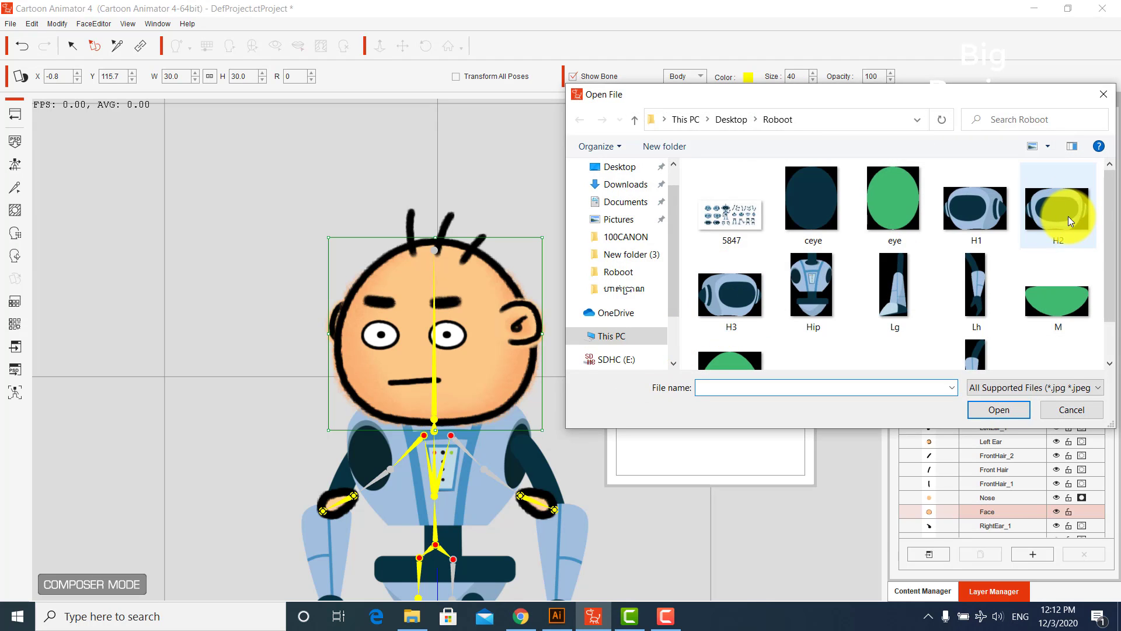
double_click(1067, 218)
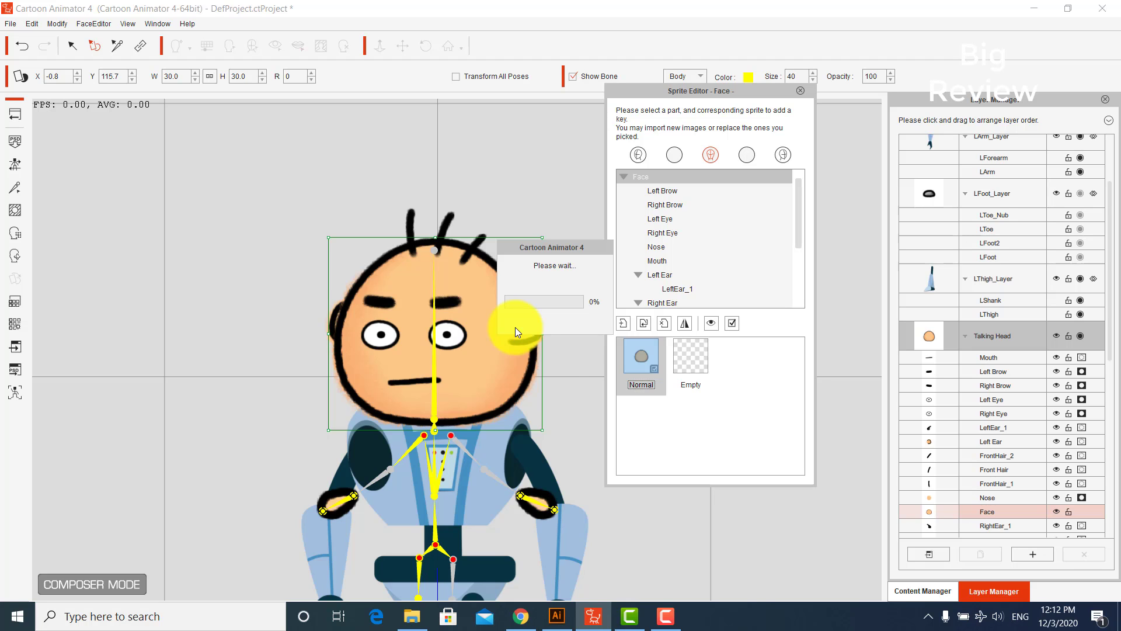
mouse_move(482, 287)
mouse_down()
mouse_move(491, 261)
mouse_move(494, 297)
mouse_up()
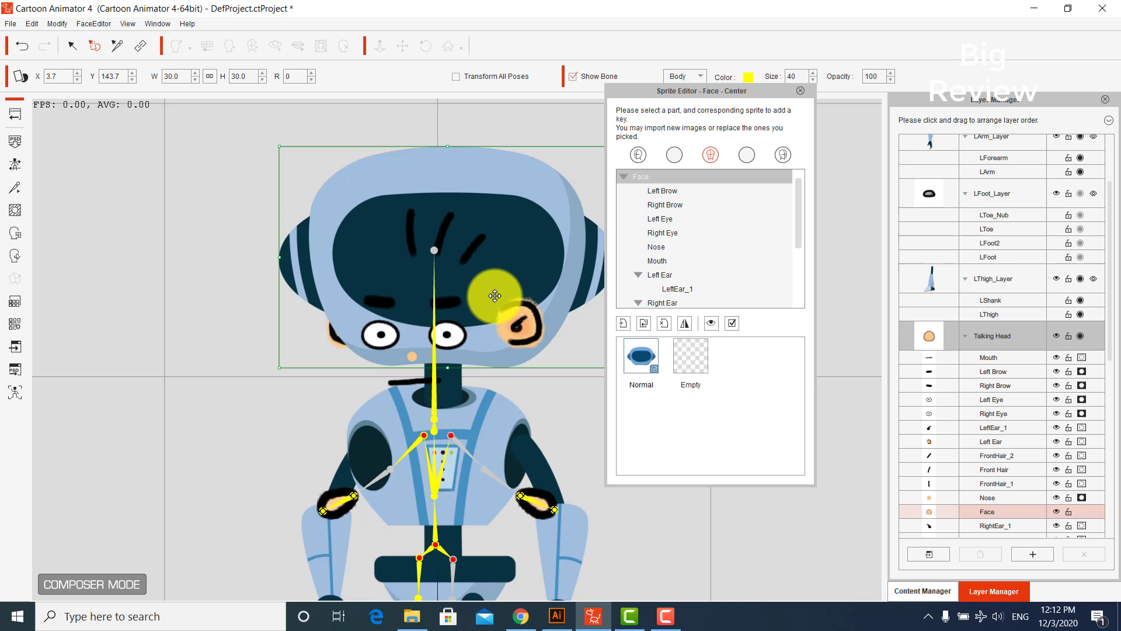
- Move the eyes onto the dark visor, the left eye to about X 27.2, Y 146.3 and the right eye to about X -16.2, Y 146.3
click(456, 334)
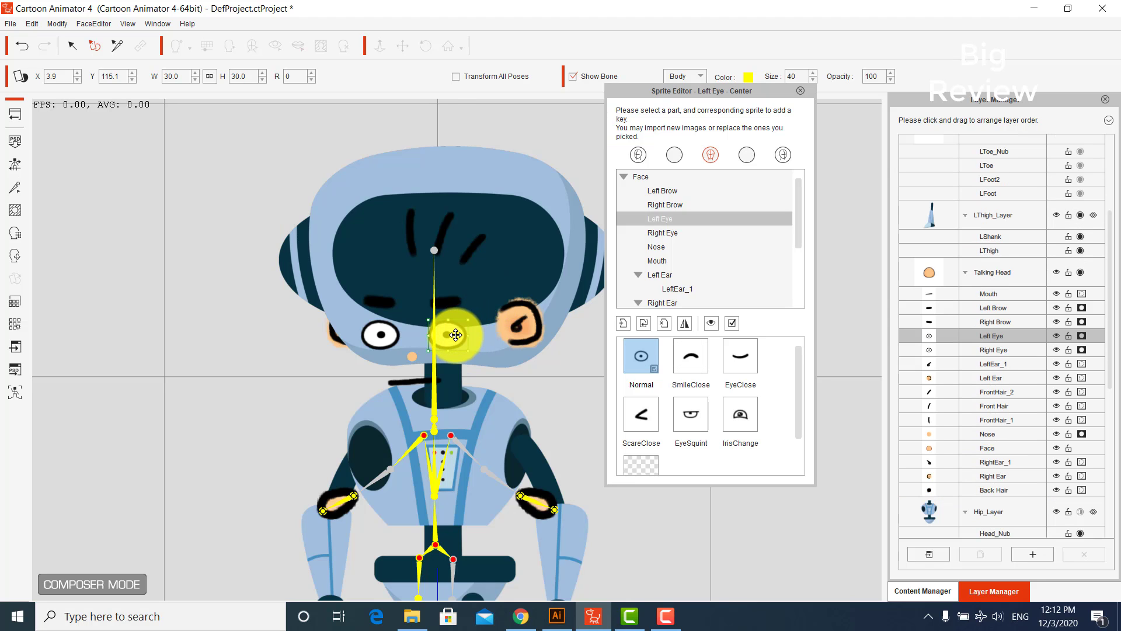
click(468, 250)
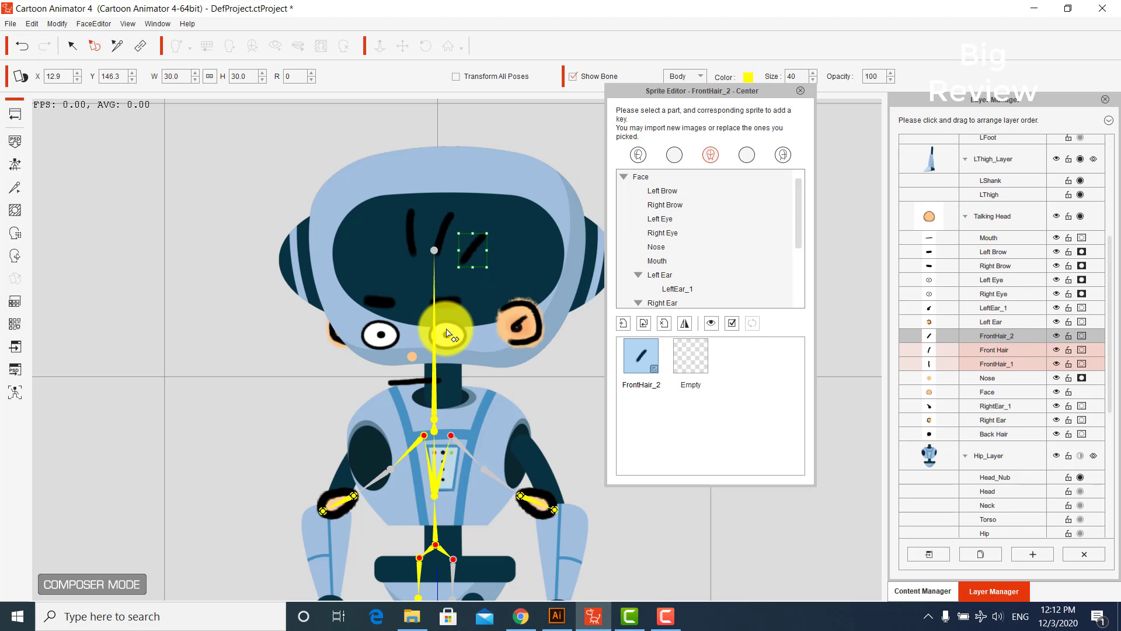
drag(447, 334, 510, 248)
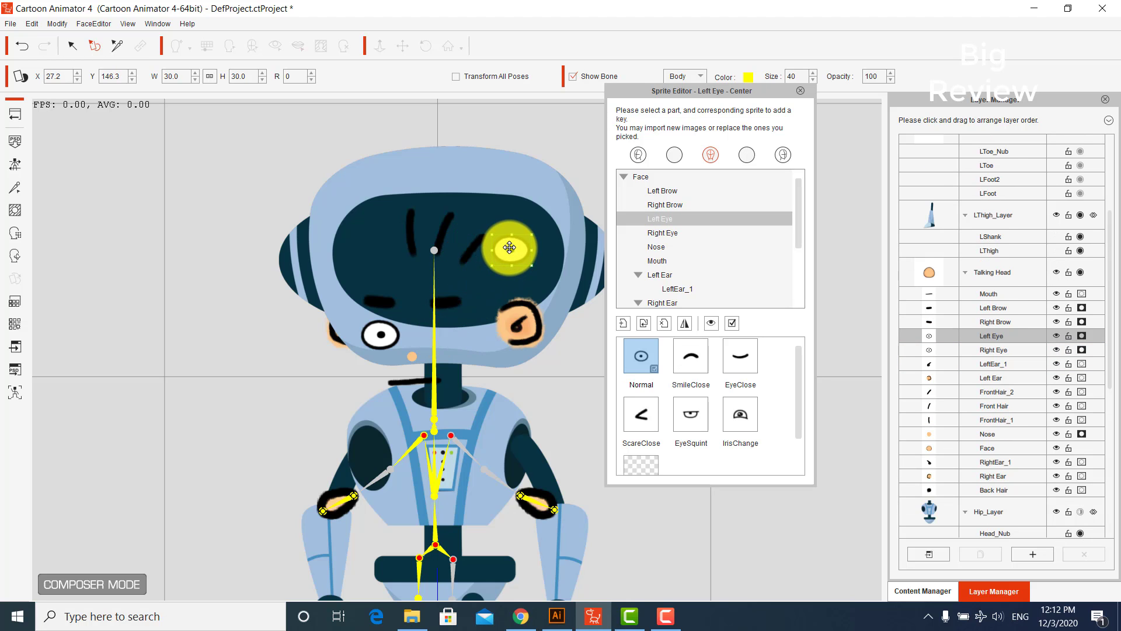
drag(381, 334, 387, 246)
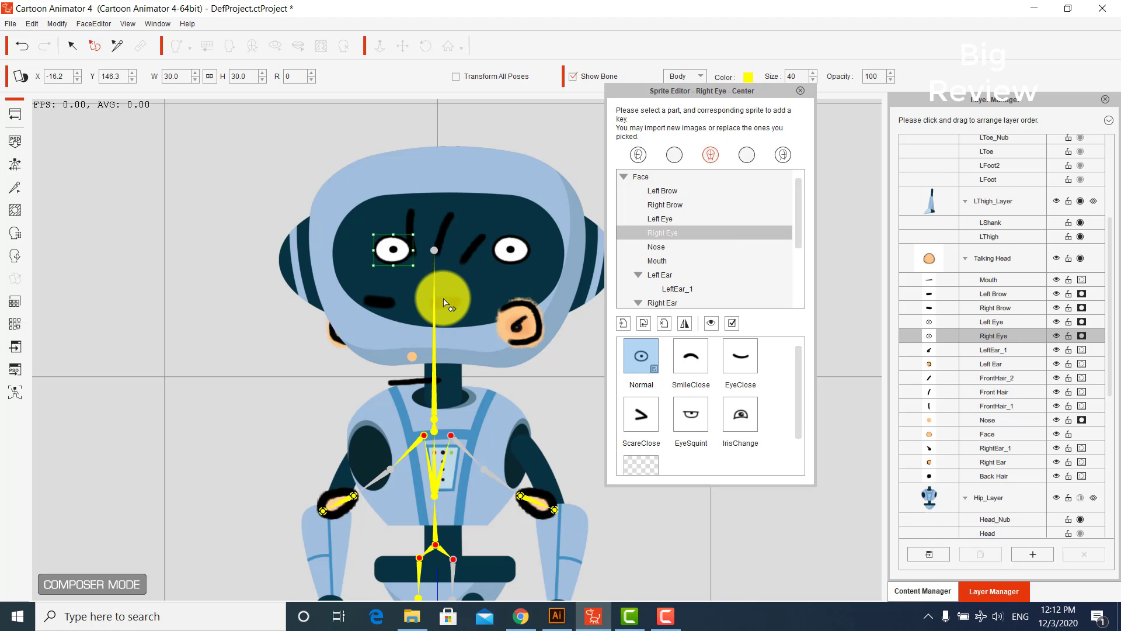
- Clear the left and right brow sprites and move the mouth onto the lower visor, at about X 3.5, Y 127.0
click(445, 303)
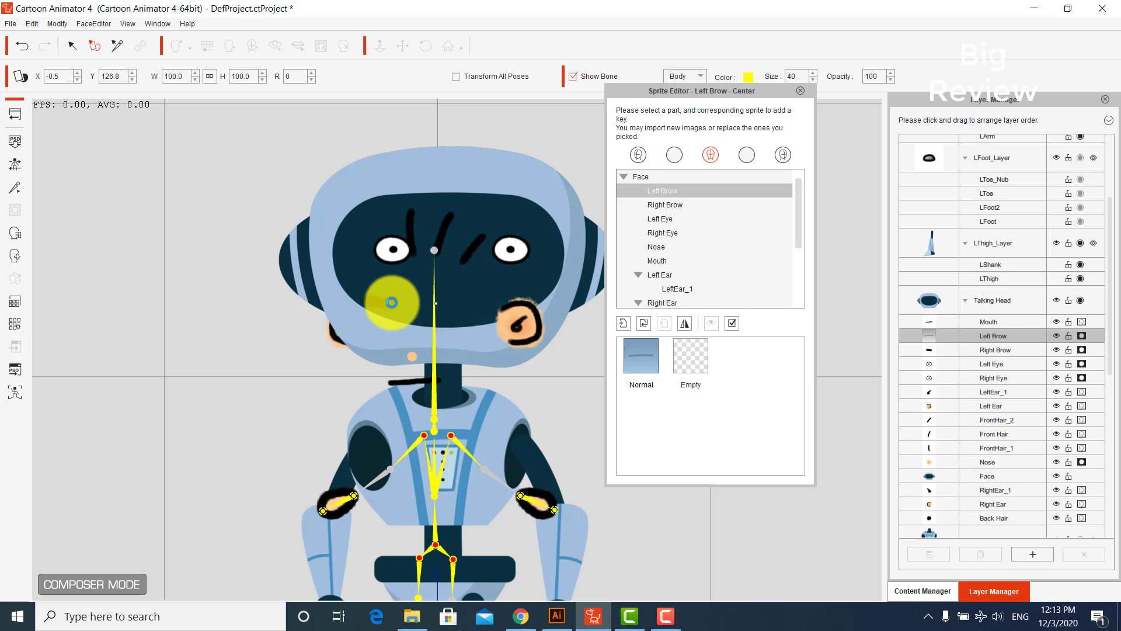
click(391, 302)
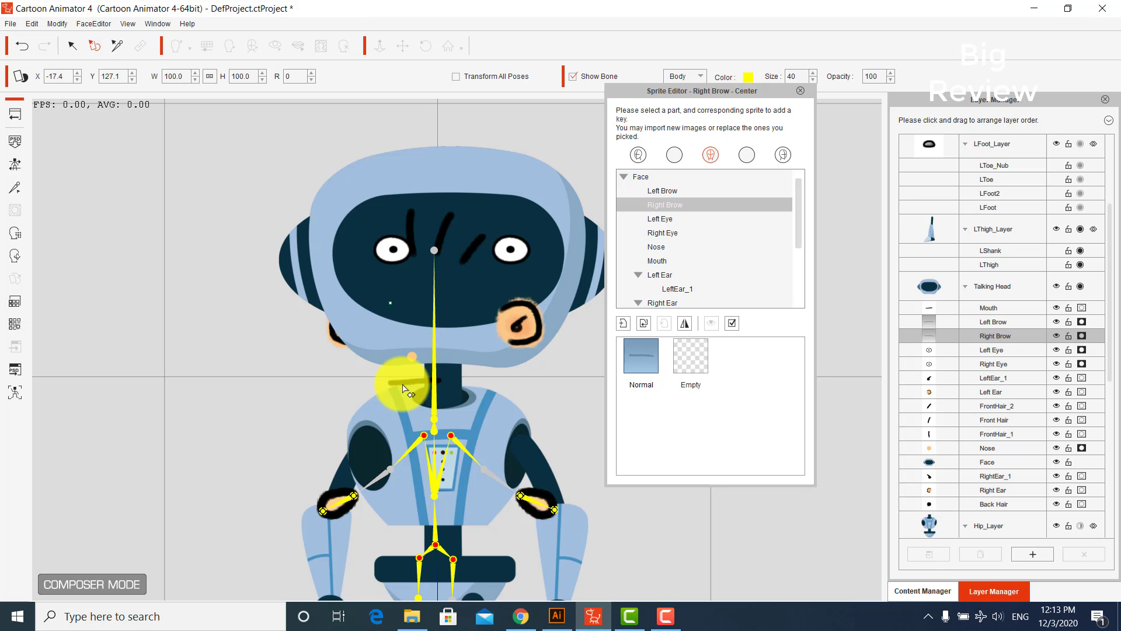
click(417, 383)
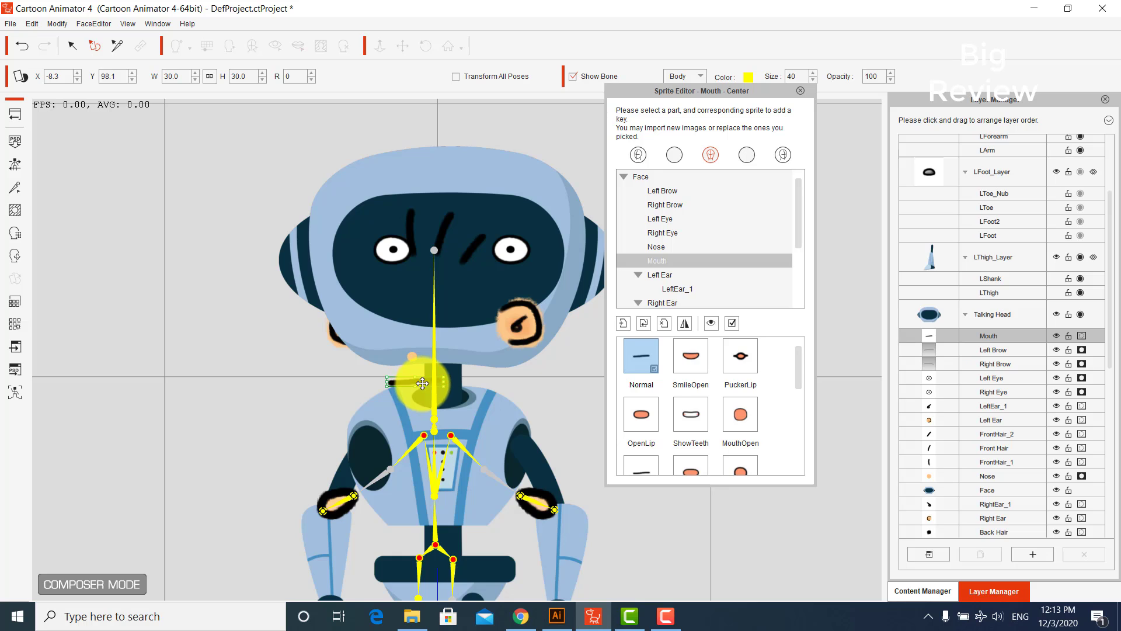
drag(431, 356, 450, 300)
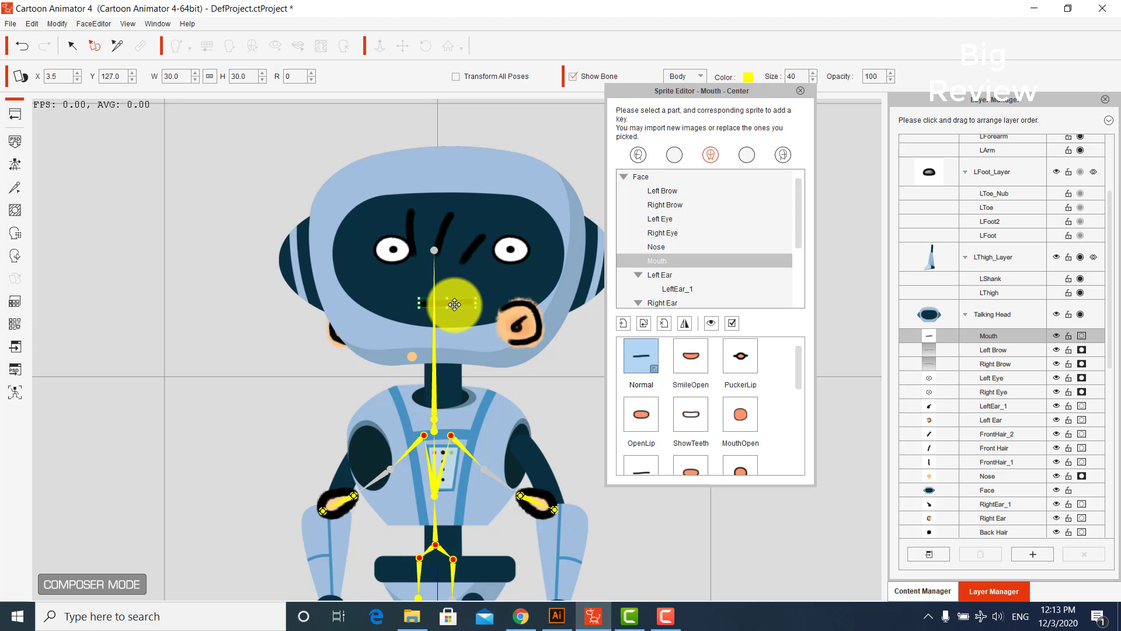
- Remove the template's nose sprite and its LeftEar_1 and Left Ear sprites from the robot head
click(412, 359)
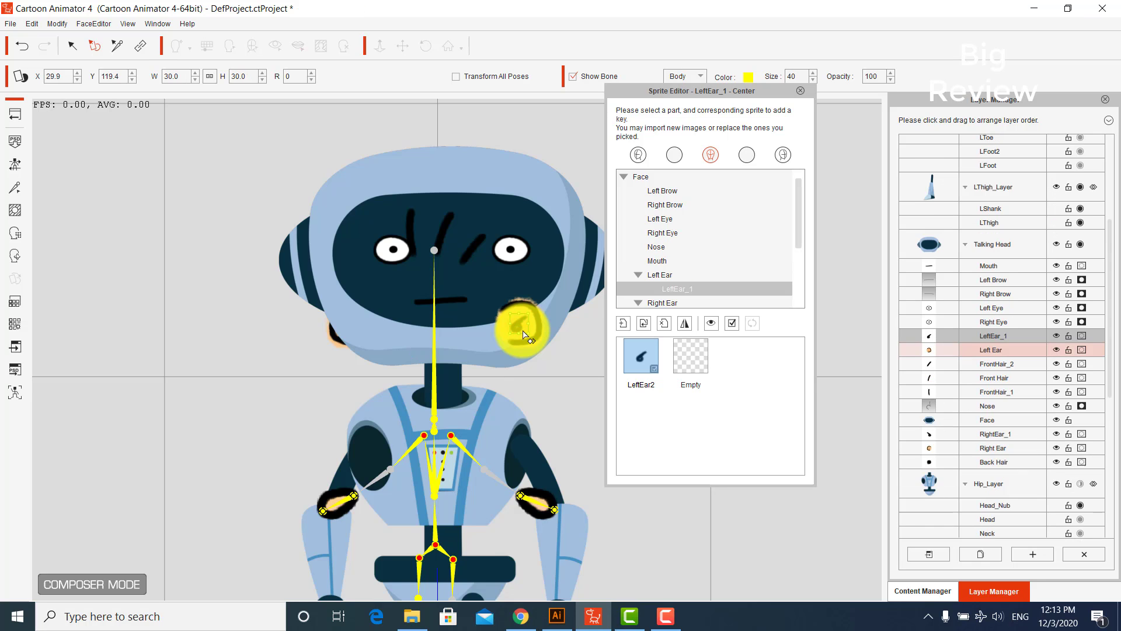
click(523, 330)
drag(523, 331, 529, 326)
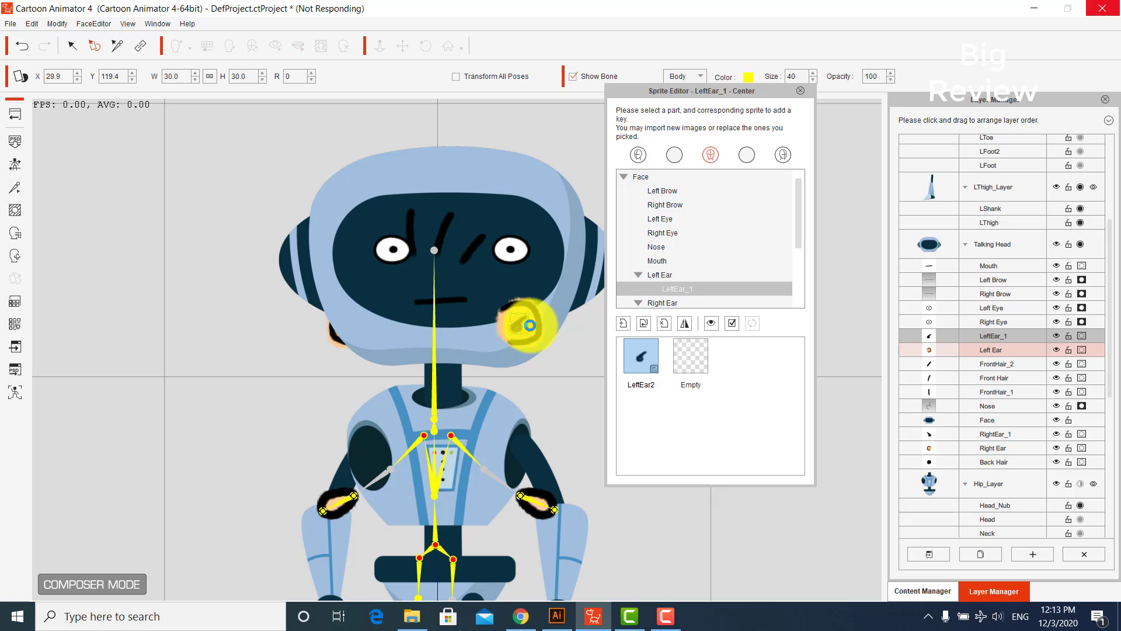
drag(530, 325, 532, 330)
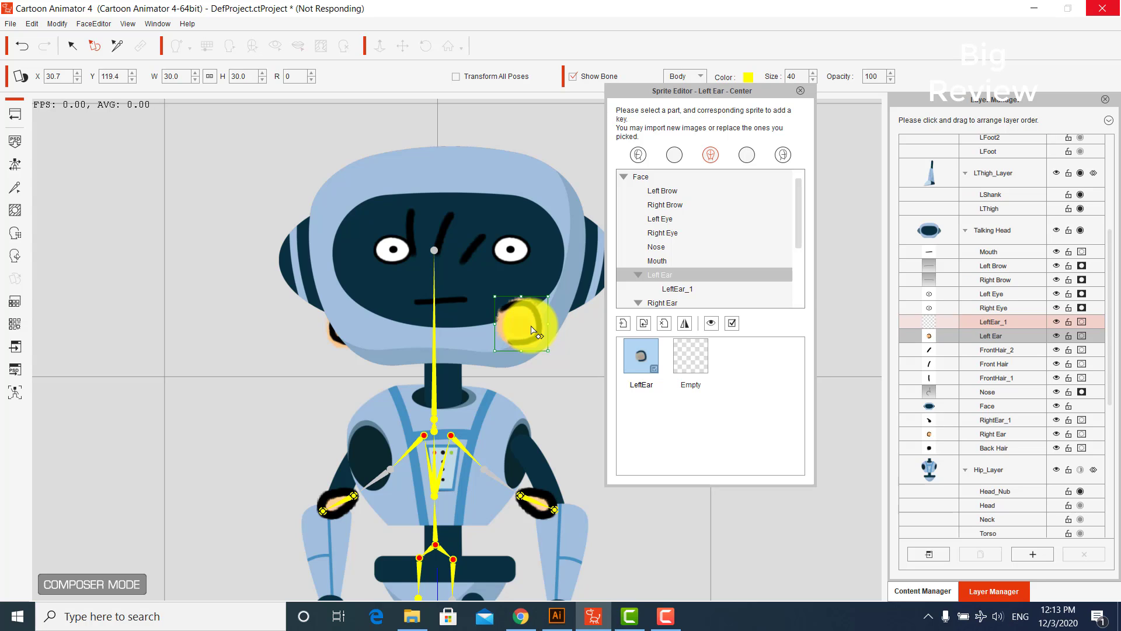
drag(533, 331, 336, 331)
- Remove the Right Ear and RightEar_1 sprites from the robot head
click(331, 338)
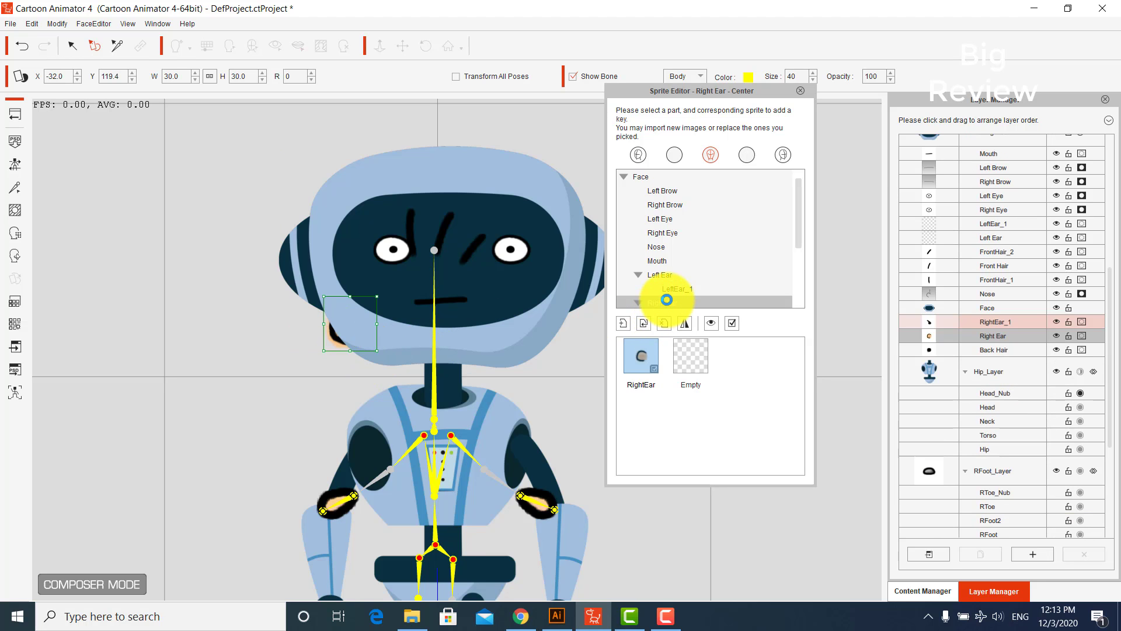
click(666, 299)
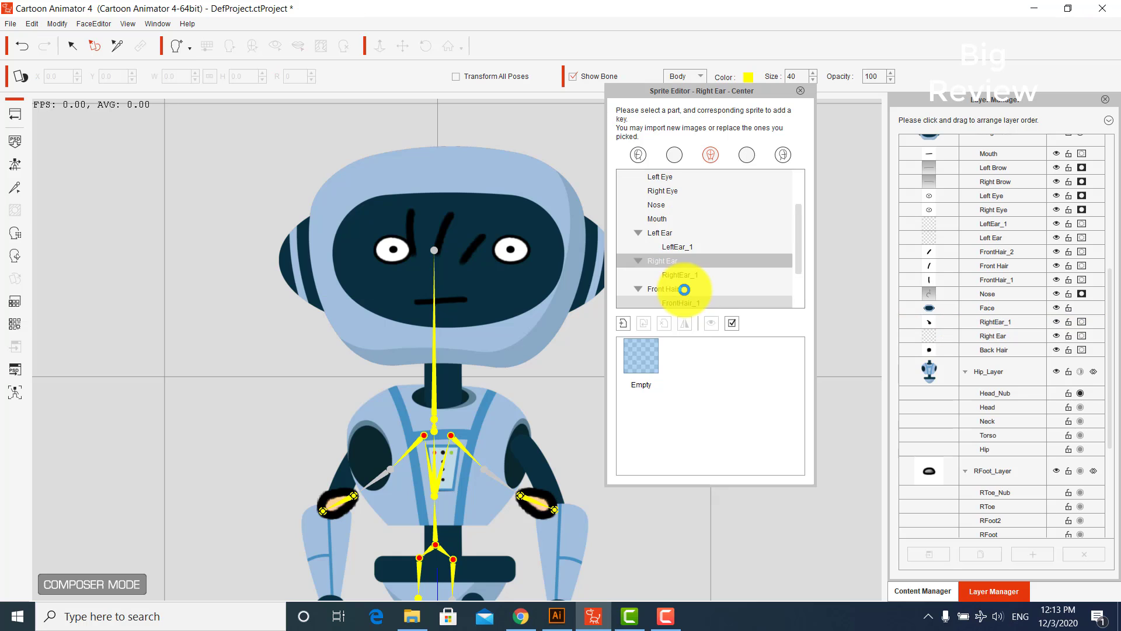
click(672, 229)
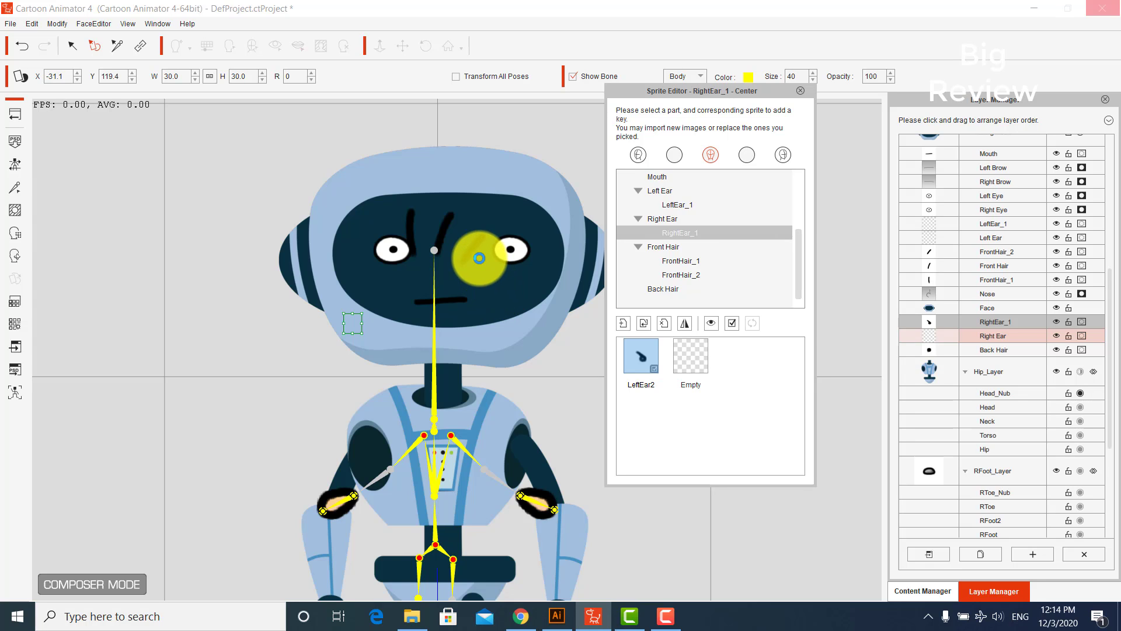
key(Delete)
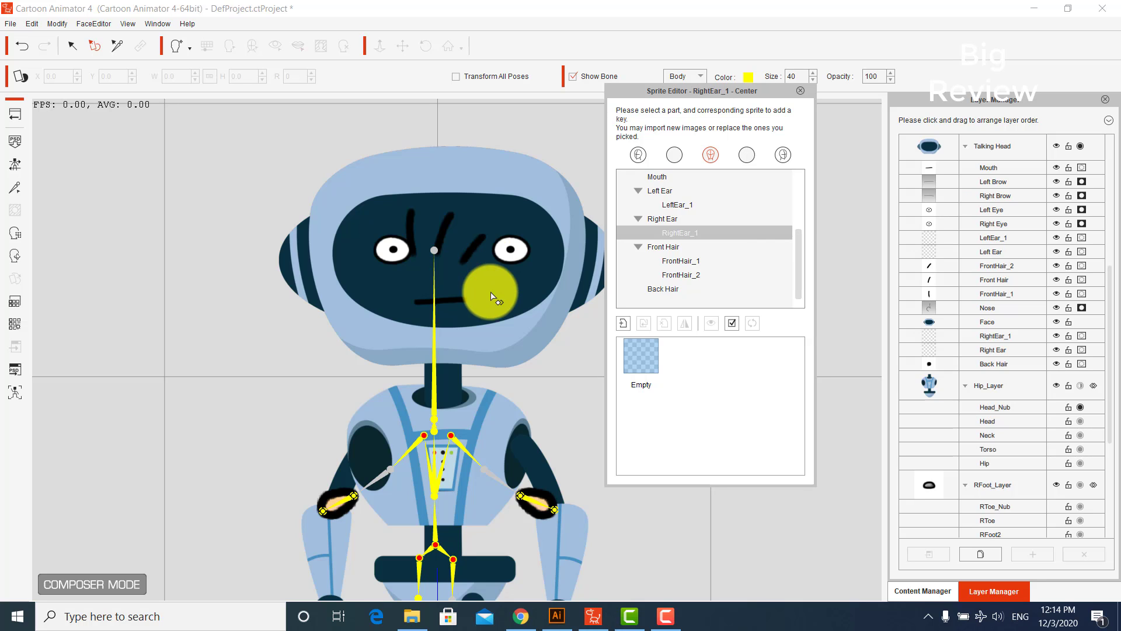
- Remove the FrontHair_2, Front Hair and FrontHair_1 sprites from the robot's face
click(477, 253)
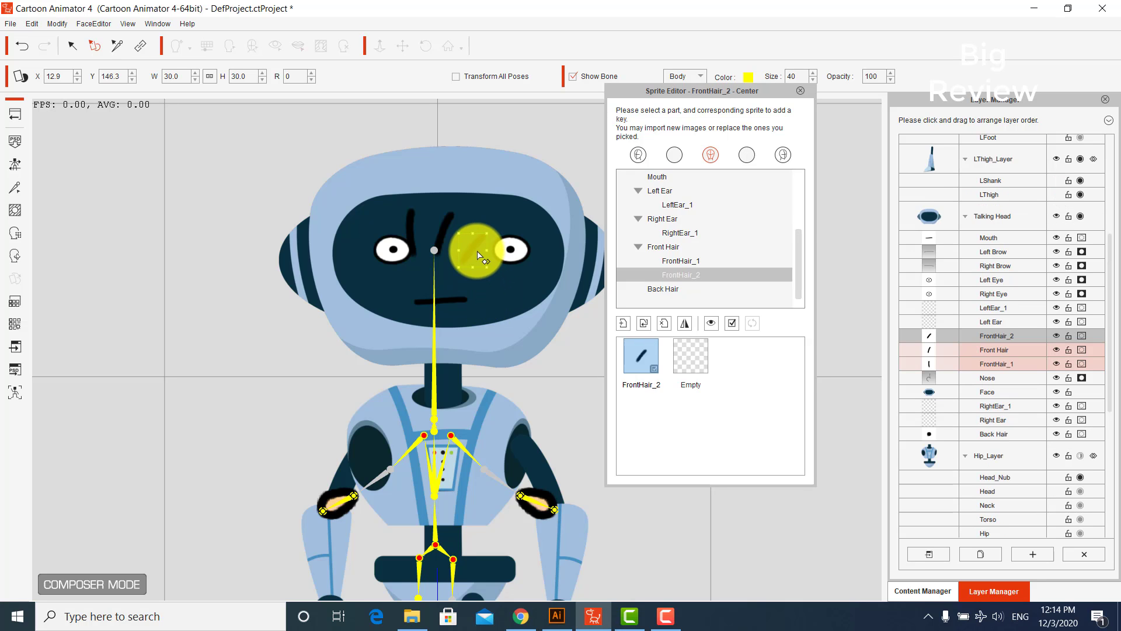
drag(477, 254, 443, 234)
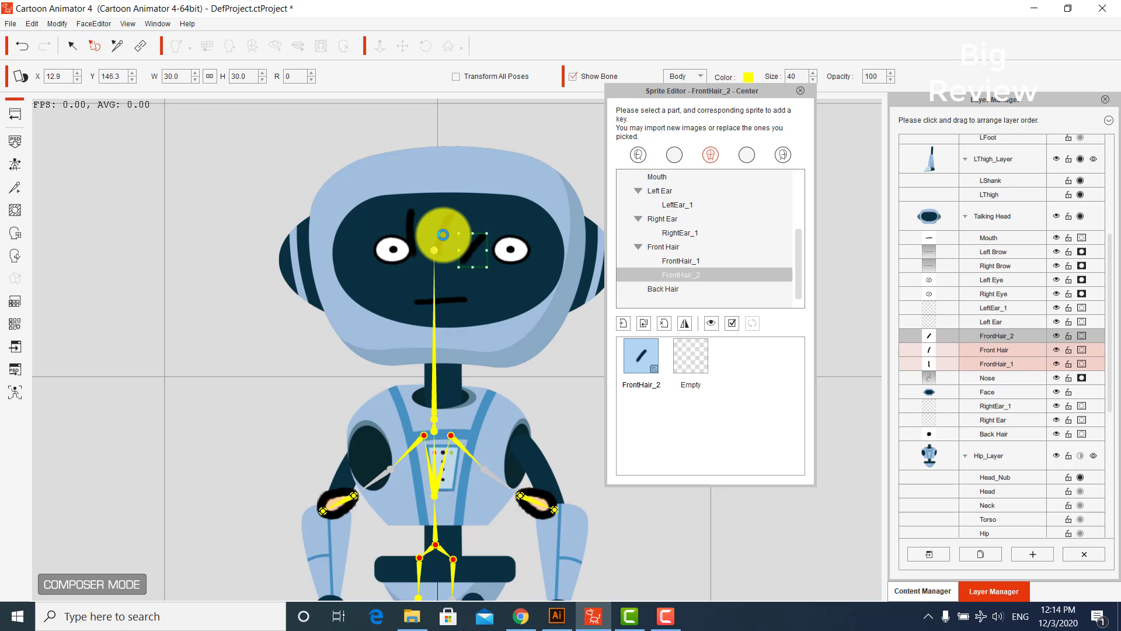
click(445, 238)
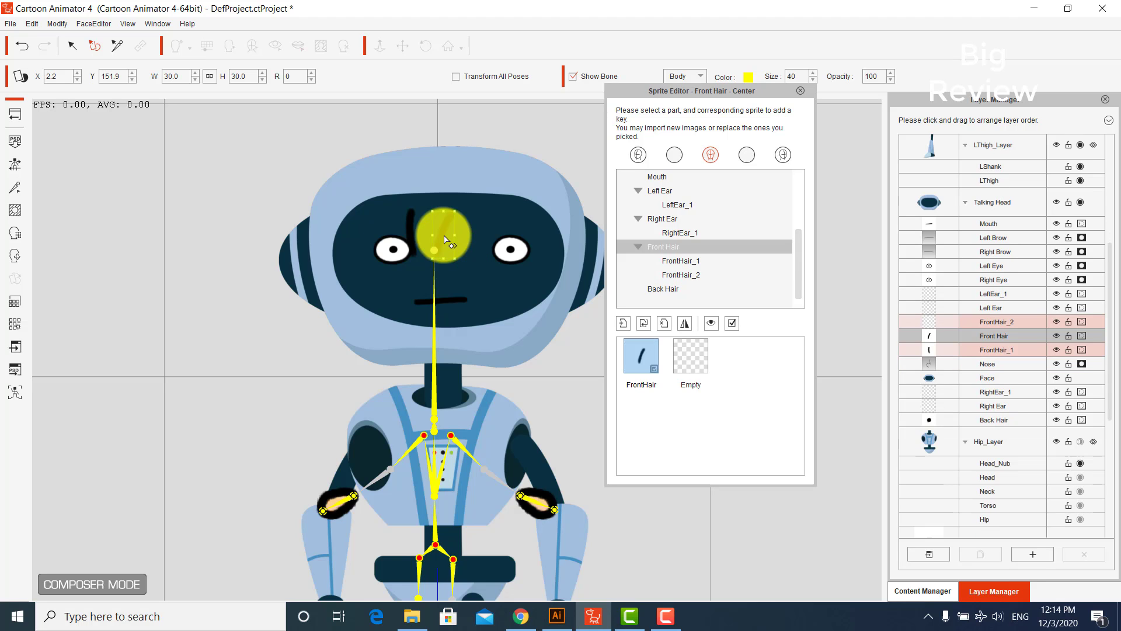
drag(445, 239, 411, 228)
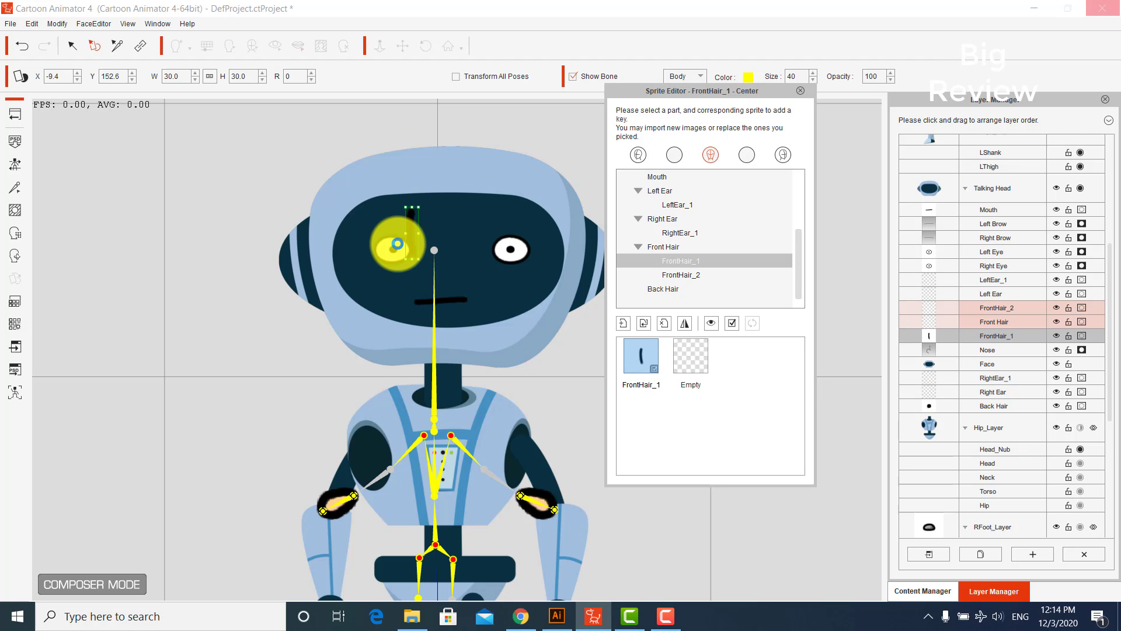
- Replace the Normal sprites of the right eye and the left eye with the eye image from the Roboot folder
click(397, 243)
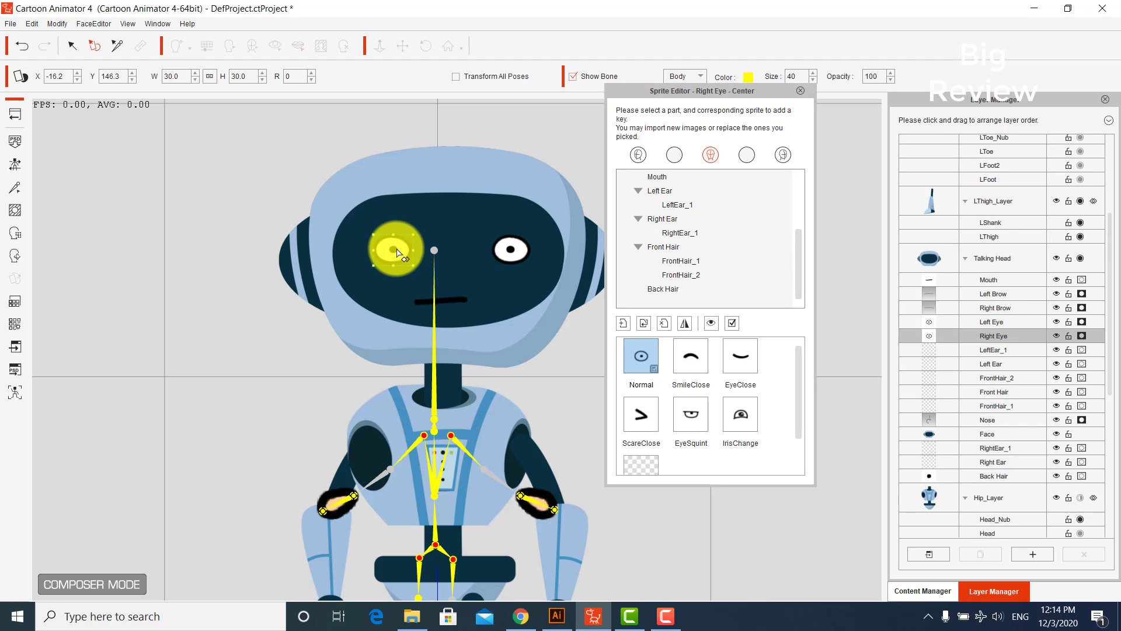
double_click(650, 353)
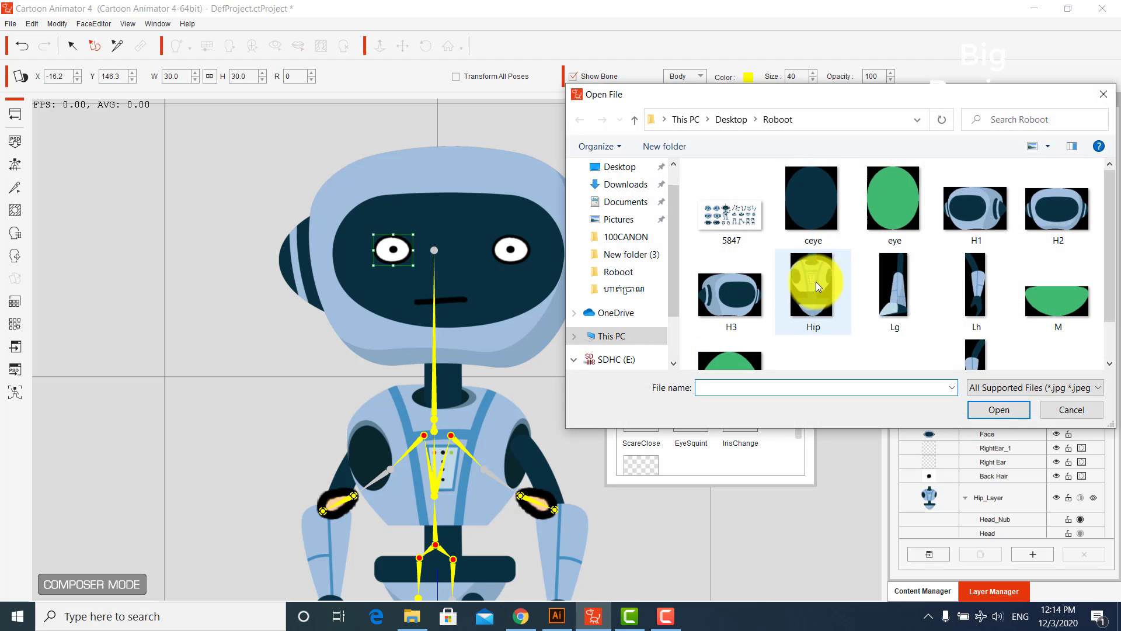
double_click(891, 206)
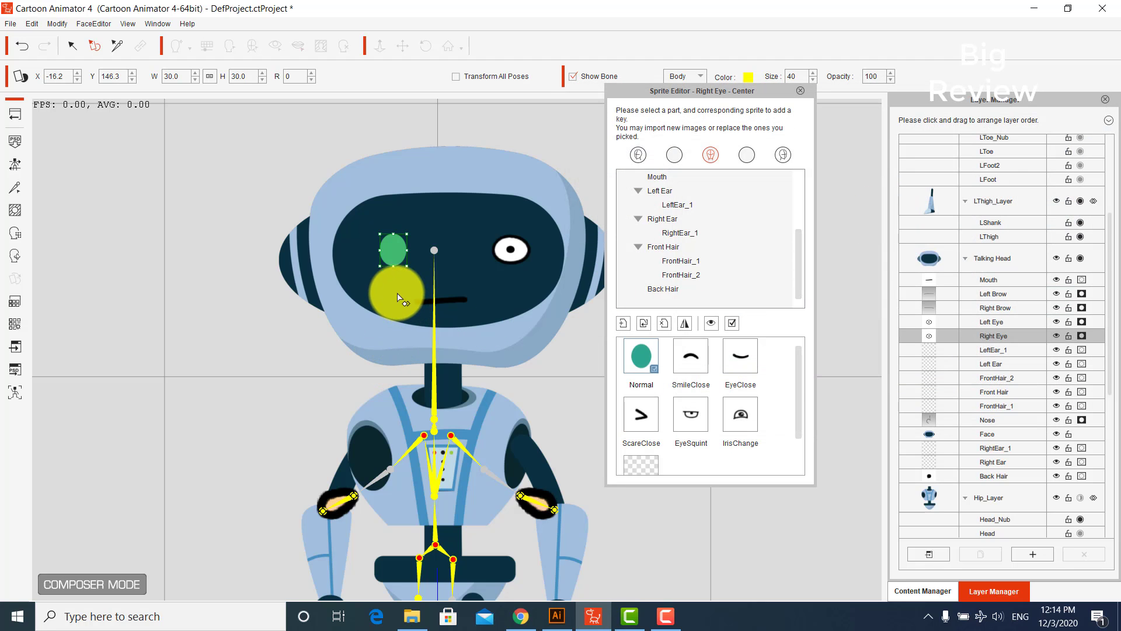
click(508, 251)
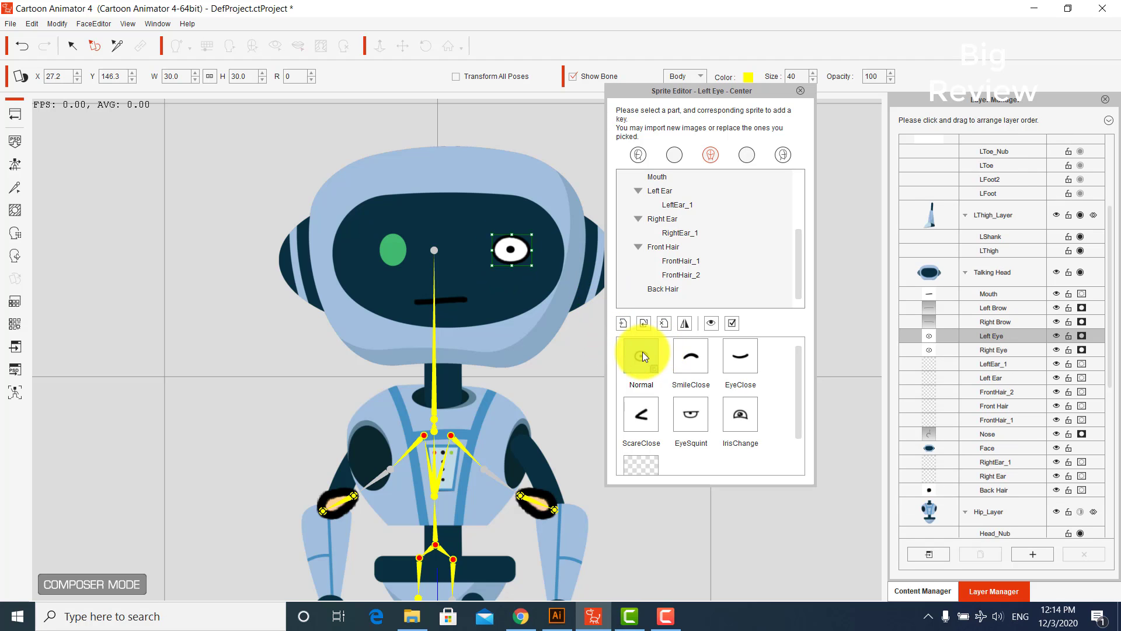
double_click(642, 351)
double_click(914, 191)
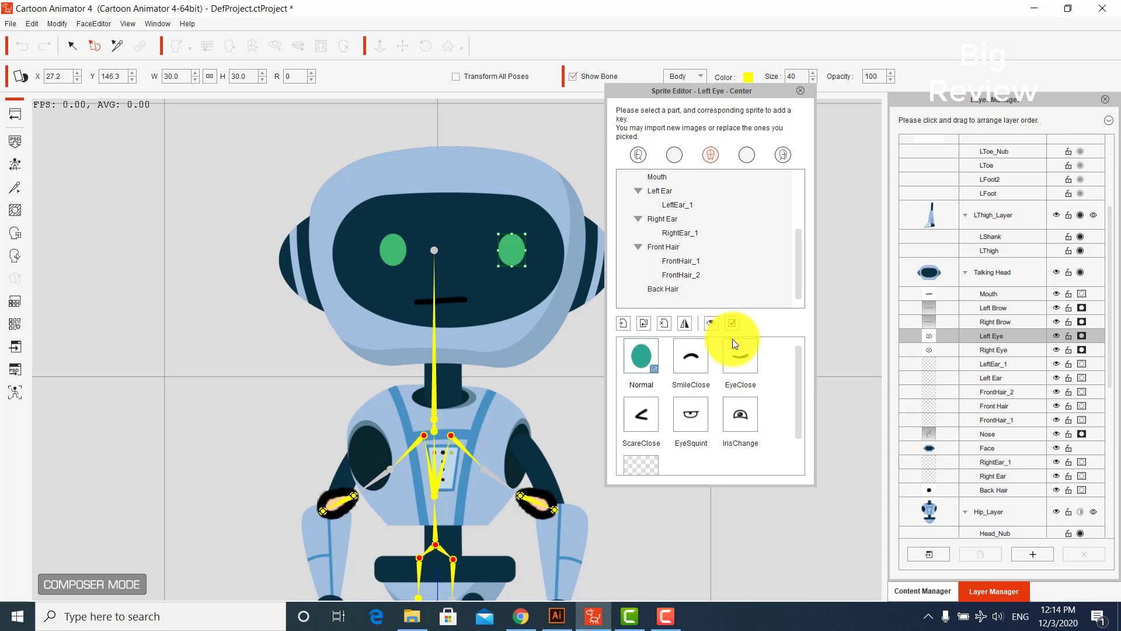
- Replace the left eye's EyeClose sprite with the ceye image and move it onto the visor, at about X 27.8, Y 146.2
click(740, 365)
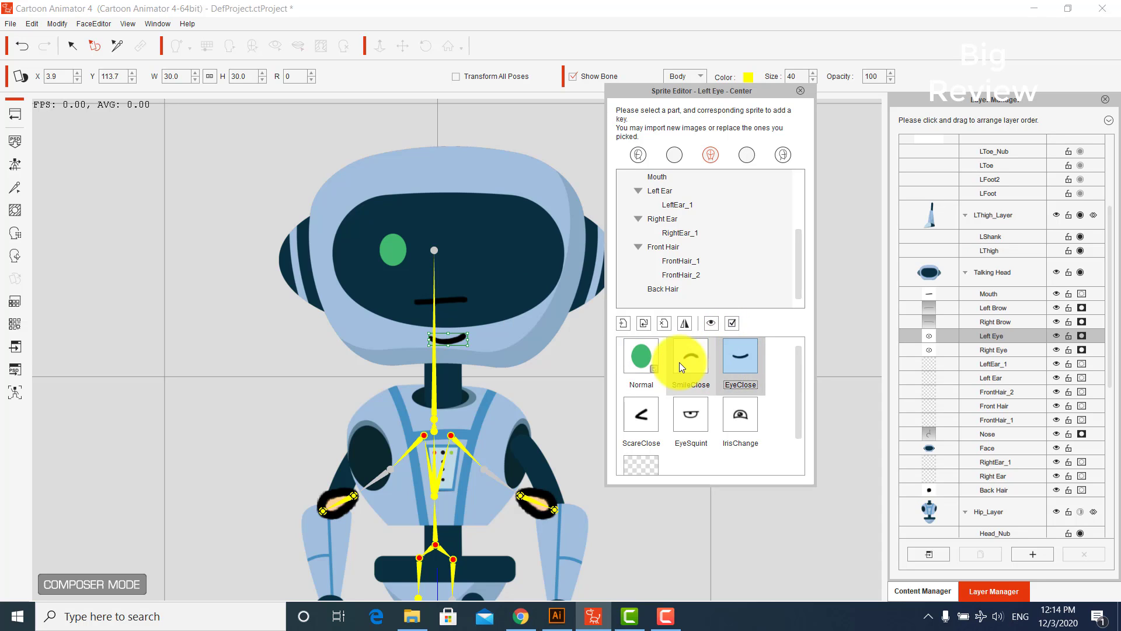
click(642, 356)
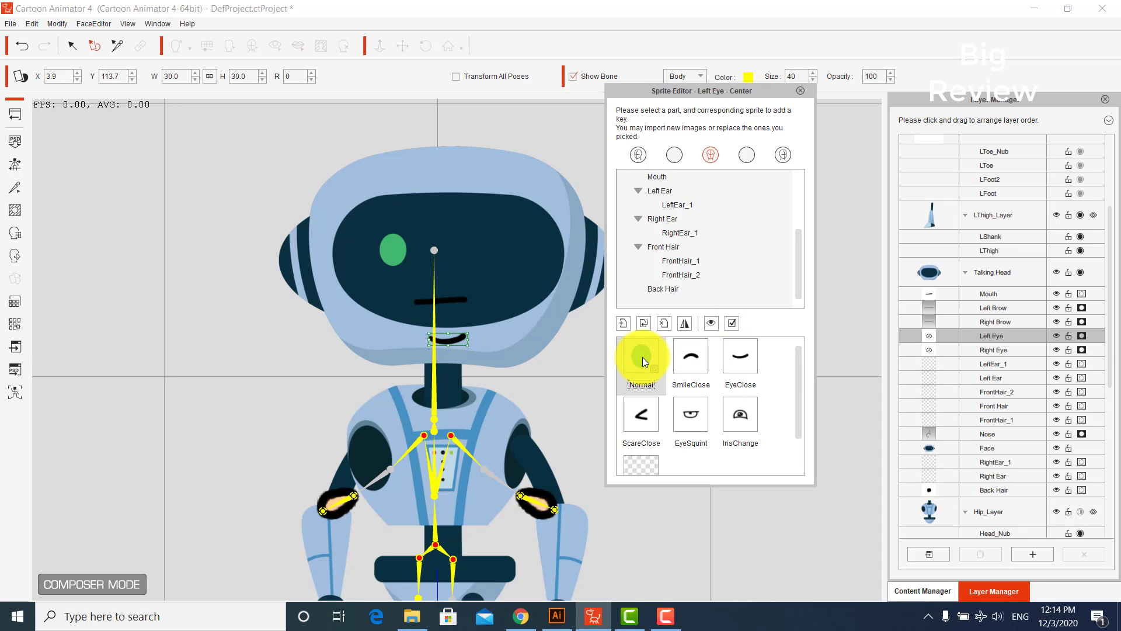
double_click(730, 353)
double_click(821, 201)
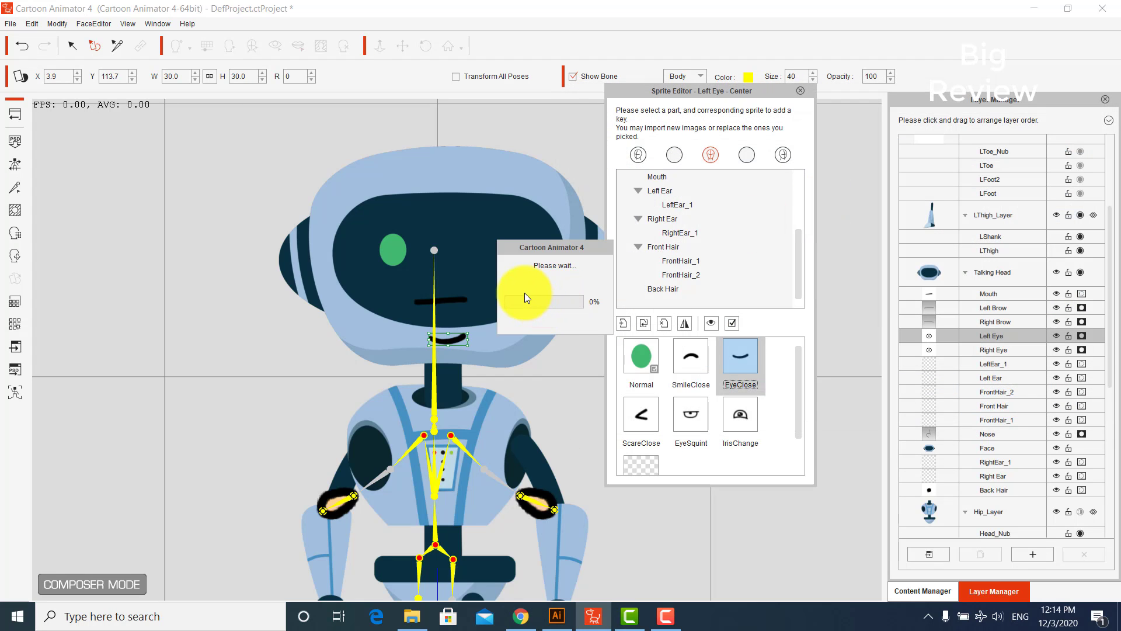
drag(450, 325, 512, 238)
click(636, 360)
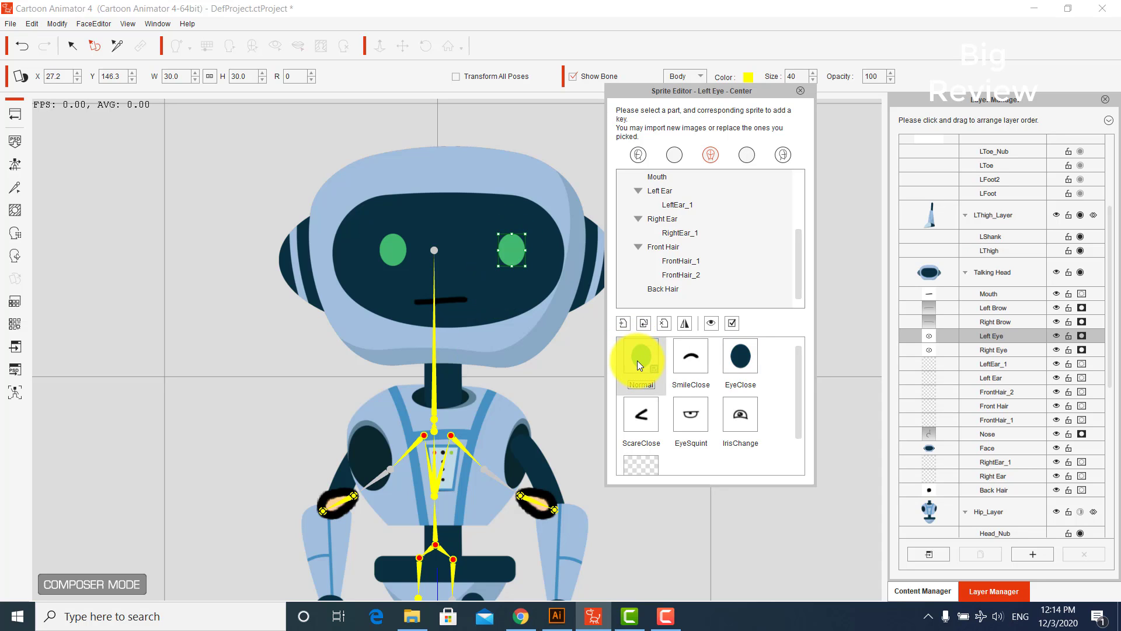
click(738, 356)
drag(513, 250, 519, 256)
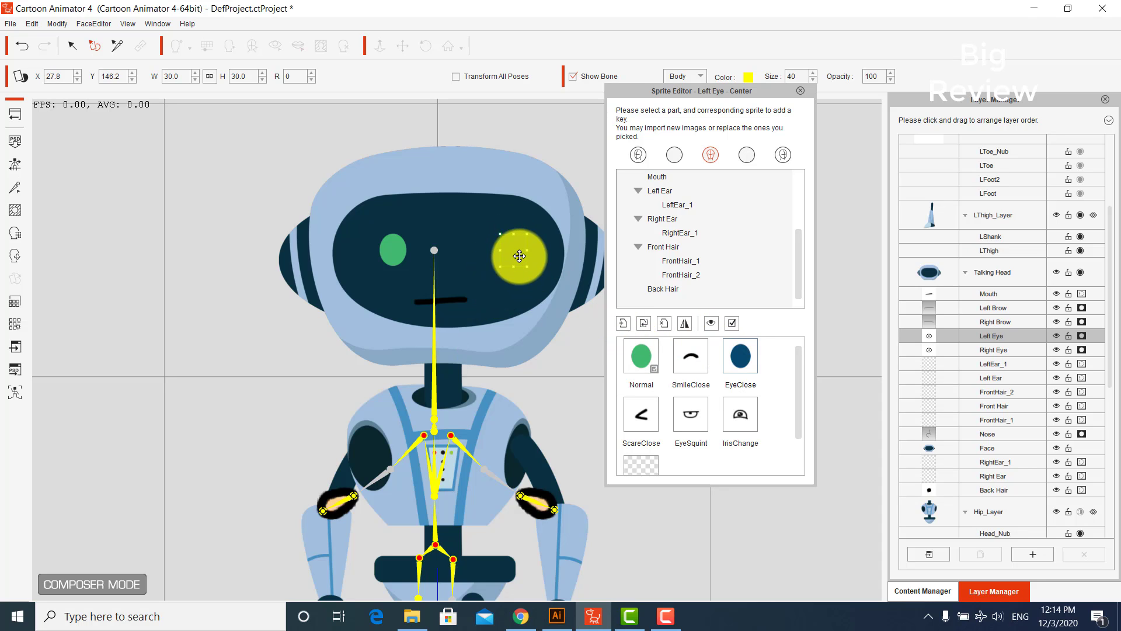
click(642, 356)
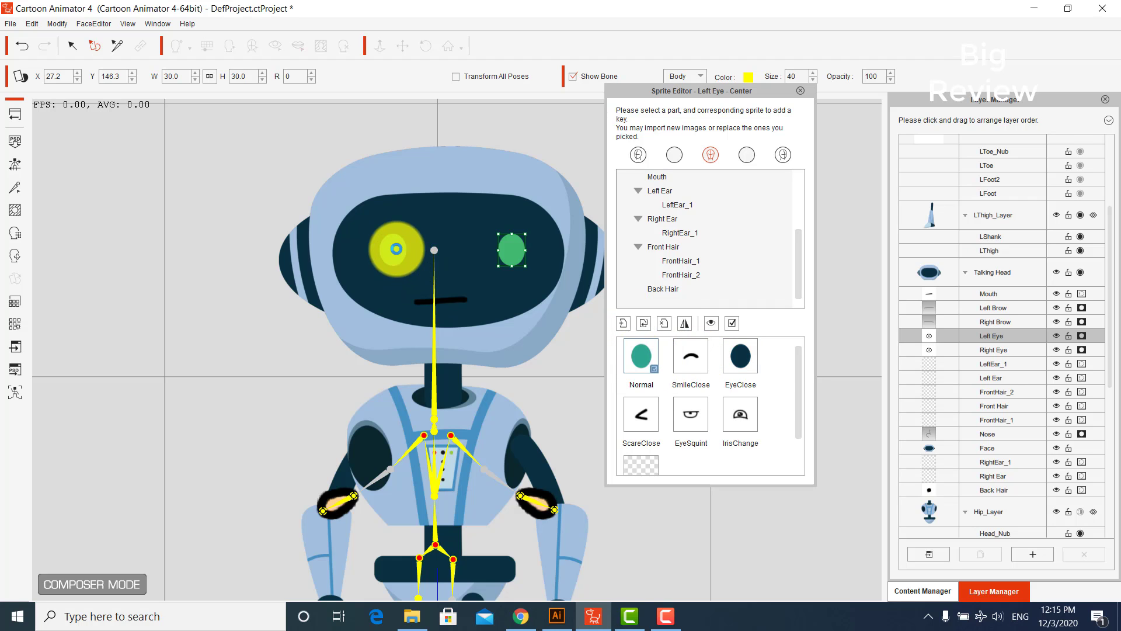
double_click(738, 347)
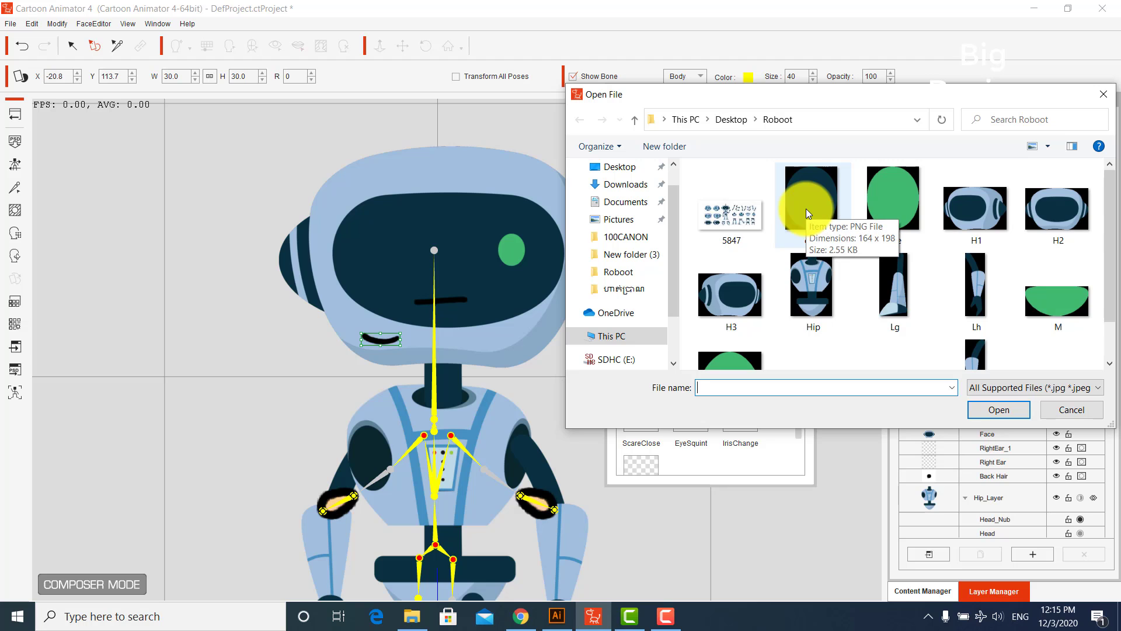
click(1075, 413)
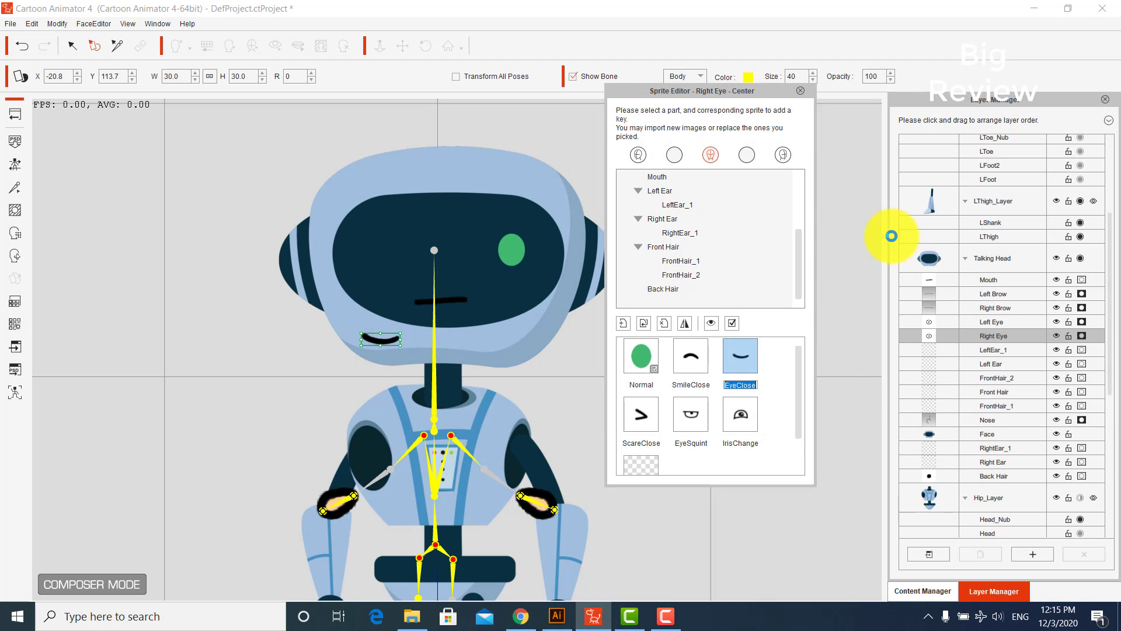
click(743, 359)
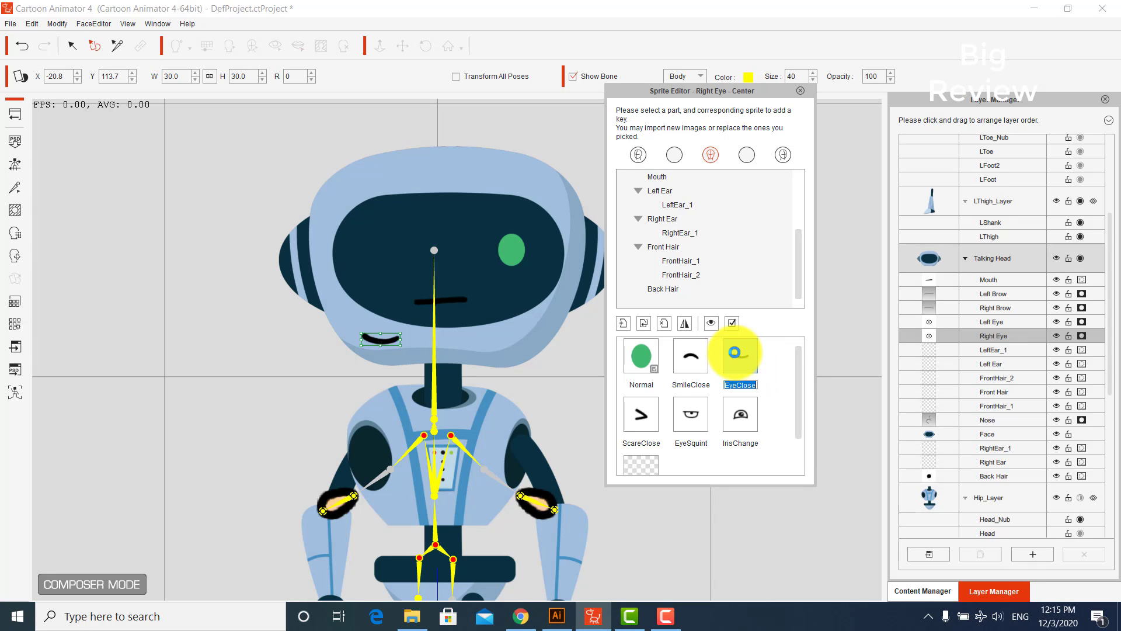
key(Return)
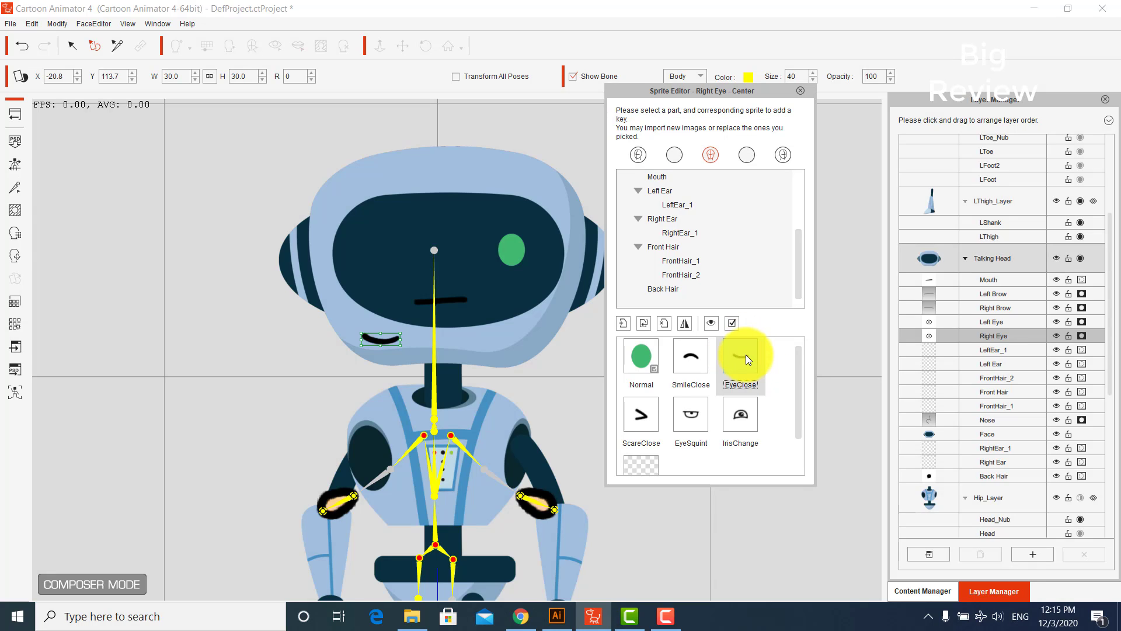
click(745, 354)
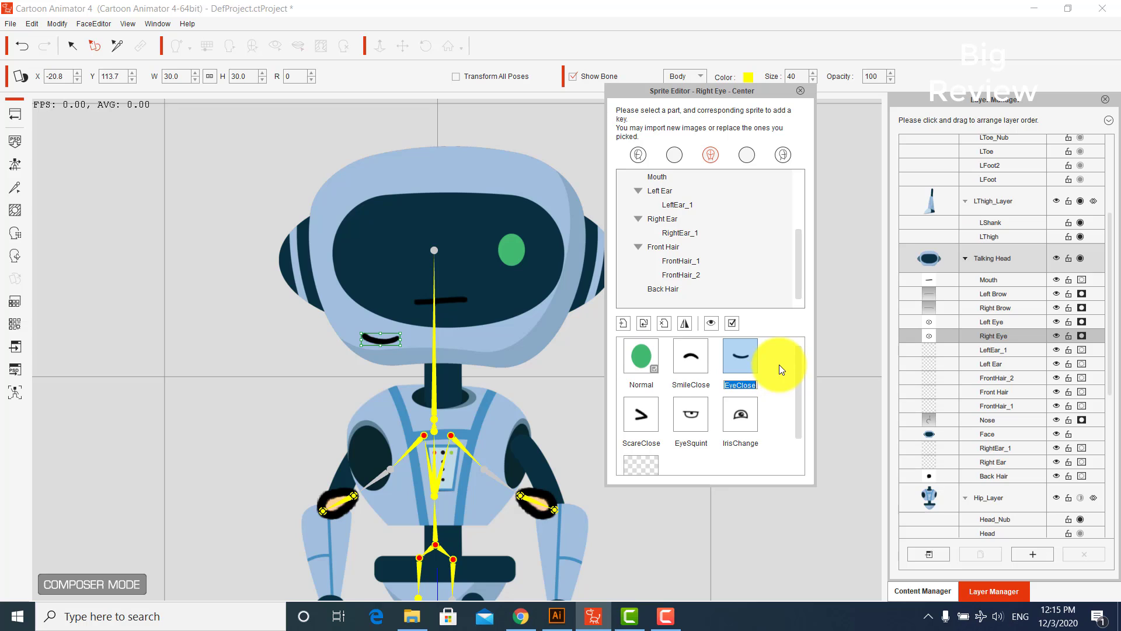
key(Return)
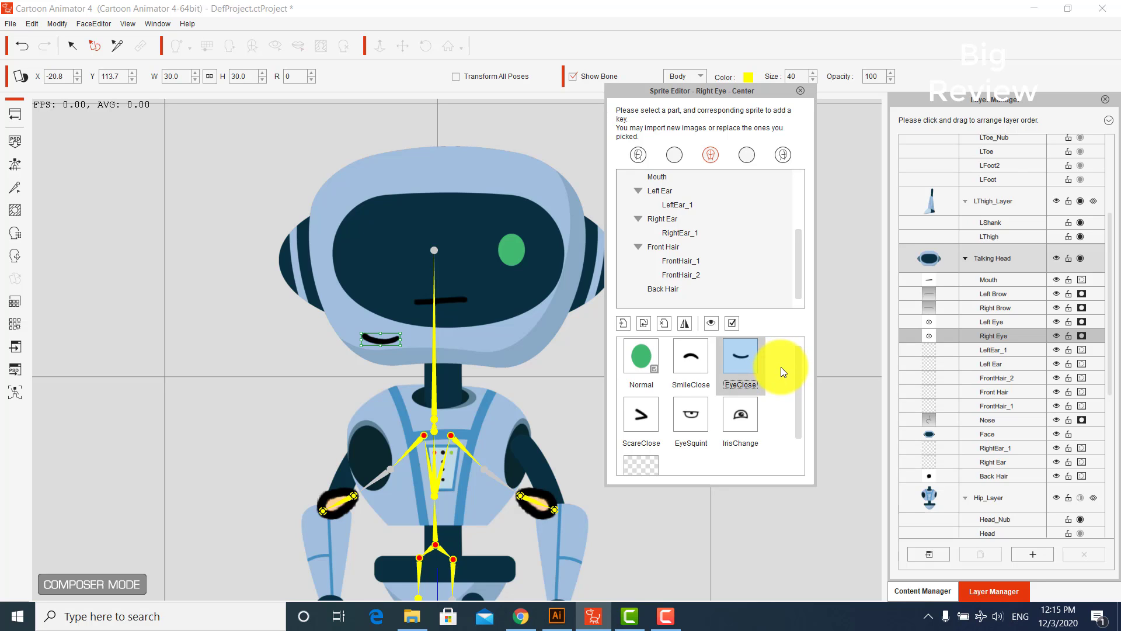
click(649, 355)
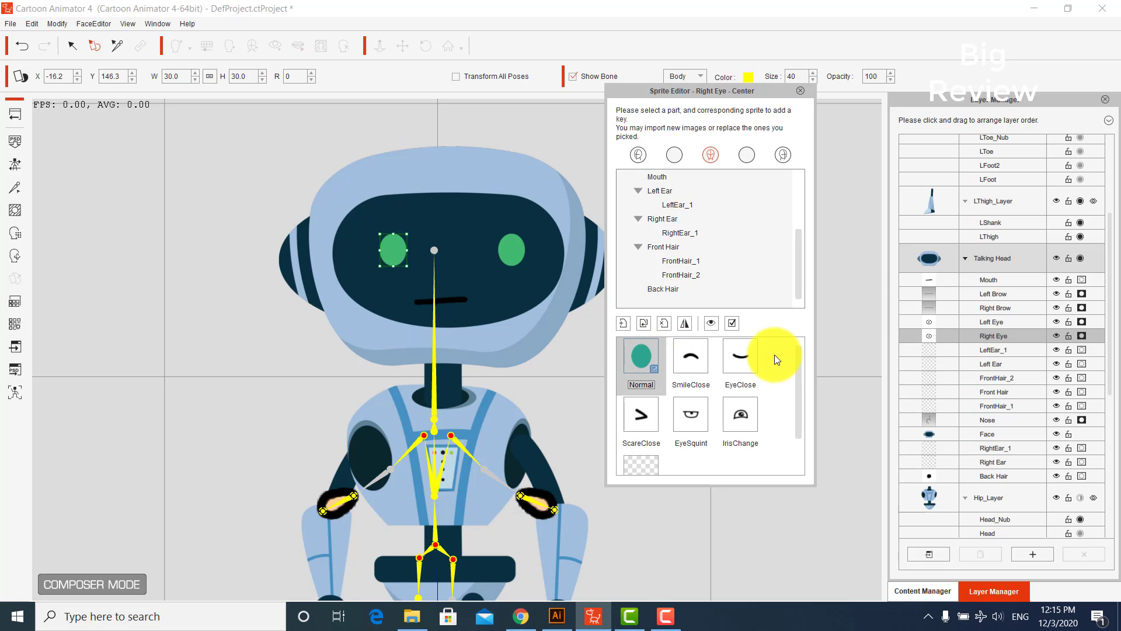
- Replace the right eye's EyeClose sprite with the ceye image and move it onto the visor, at about X -20.2, Y 148.1
double_click(747, 356)
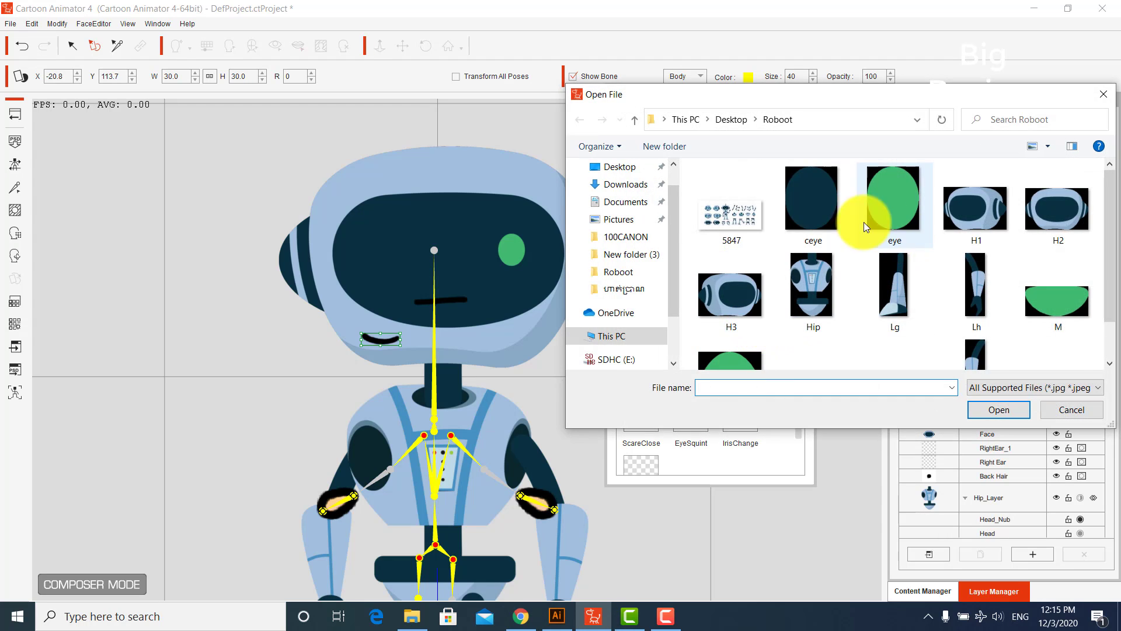
double_click(816, 203)
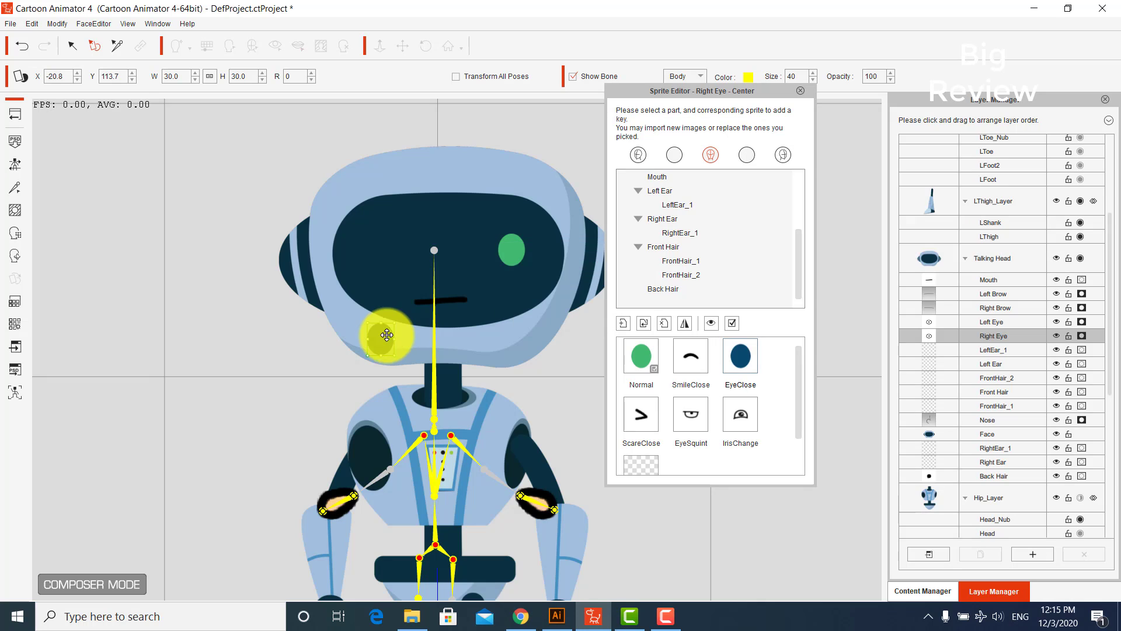
drag(386, 333, 391, 250)
click(642, 362)
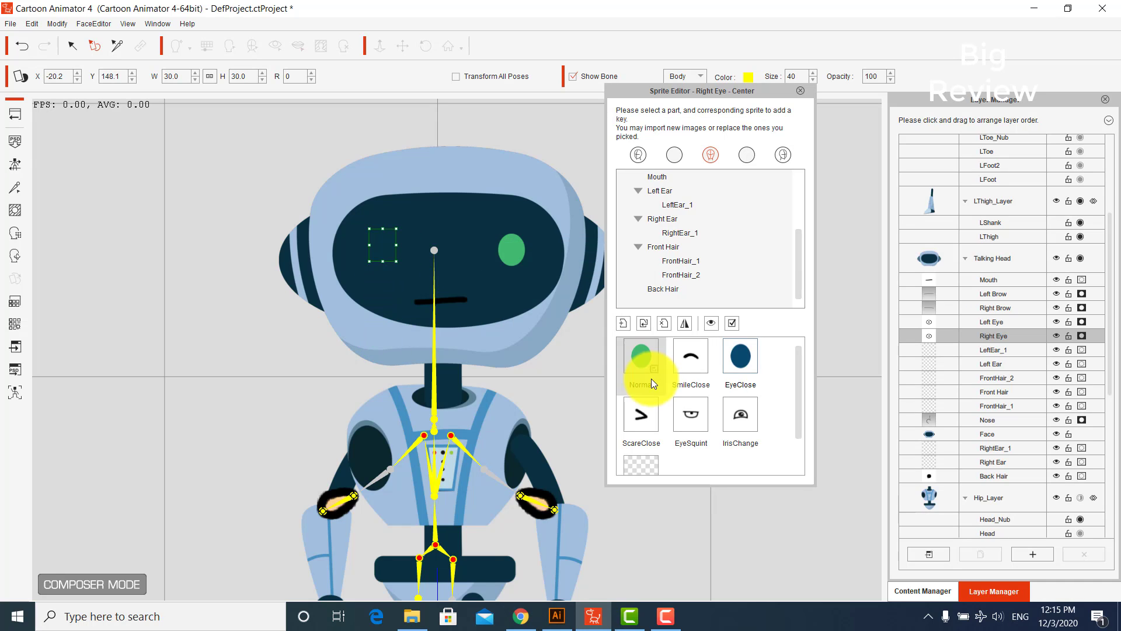
- Move the right eye's SmileClose sprite to about X -17.0, Y 147.7 and its EyeSquint sprite to about X -19.5, Y 147.2
click(691, 359)
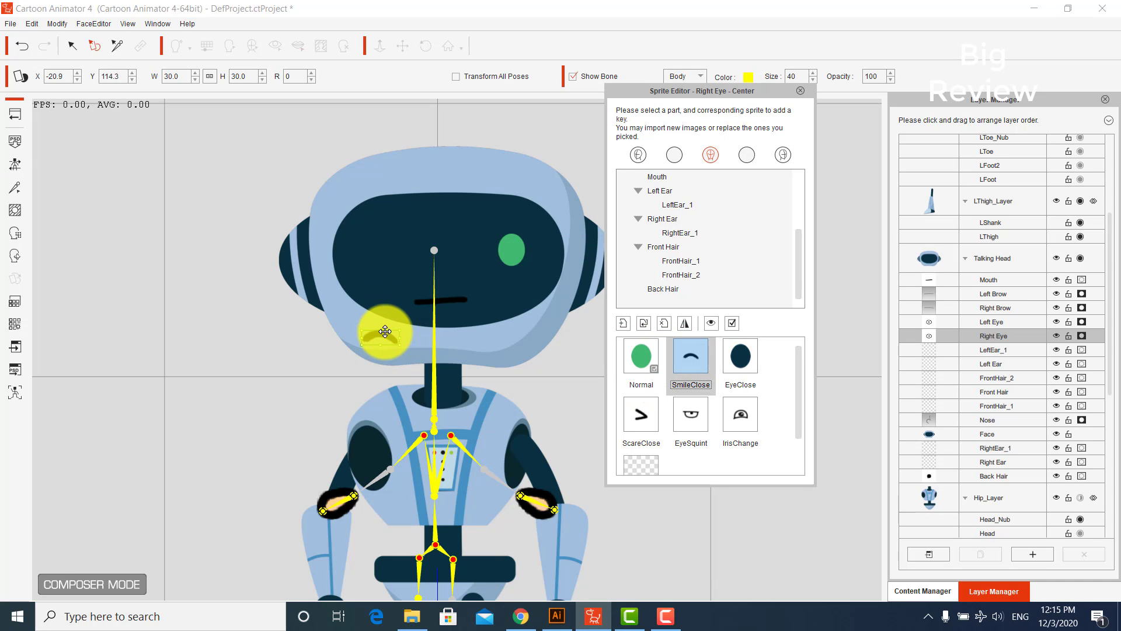
drag(393, 245, 392, 245)
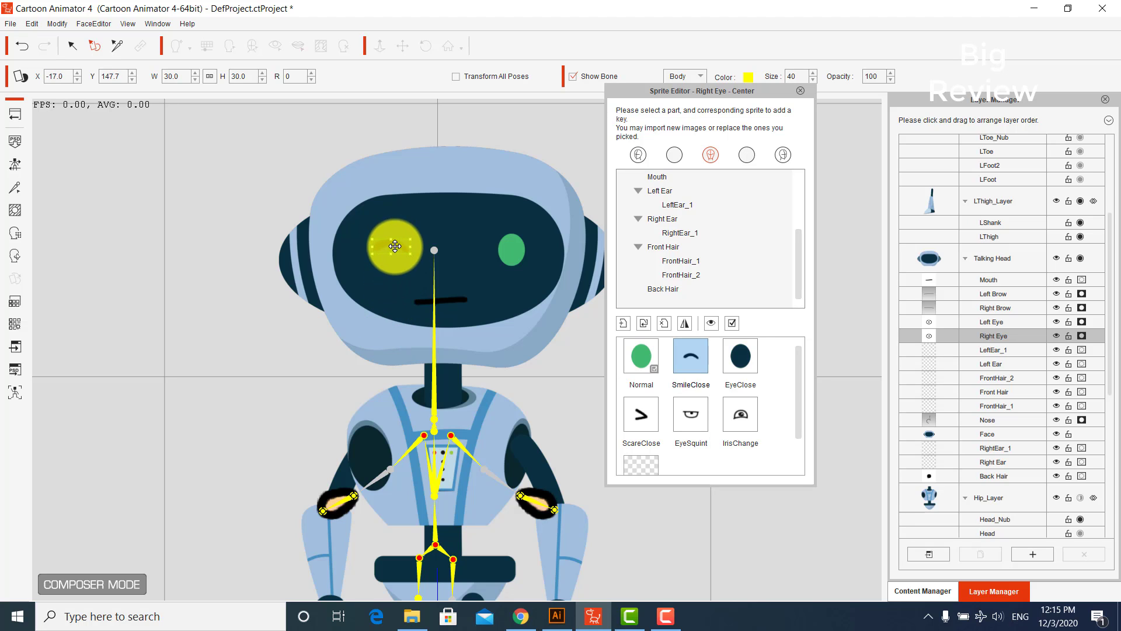
click(682, 379)
click(731, 360)
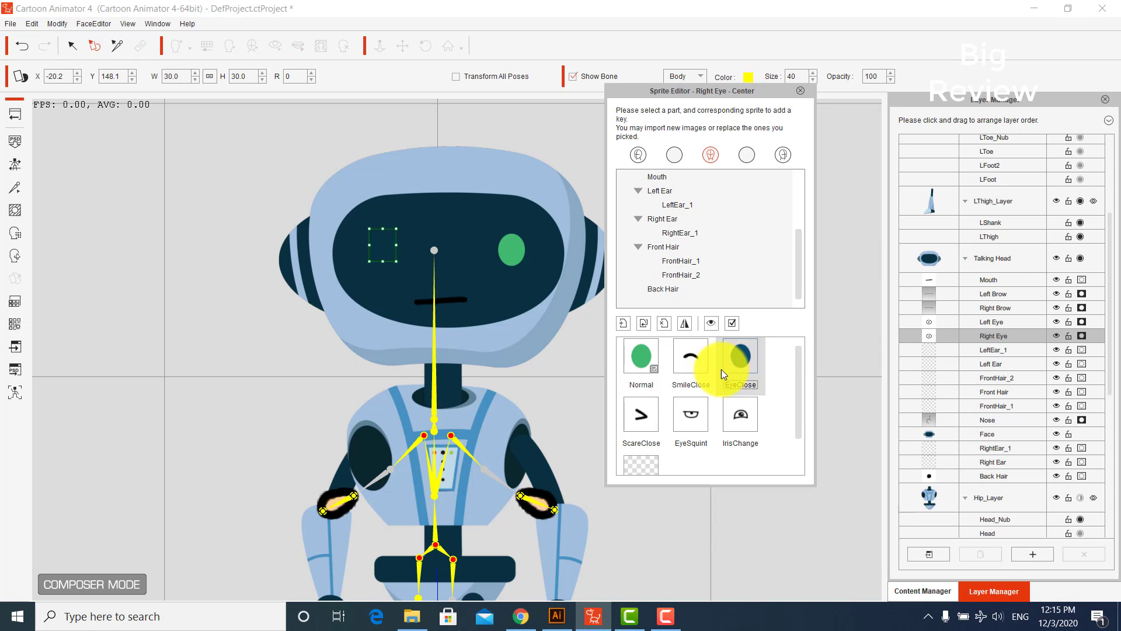
click(677, 415)
drag(376, 337, 393, 251)
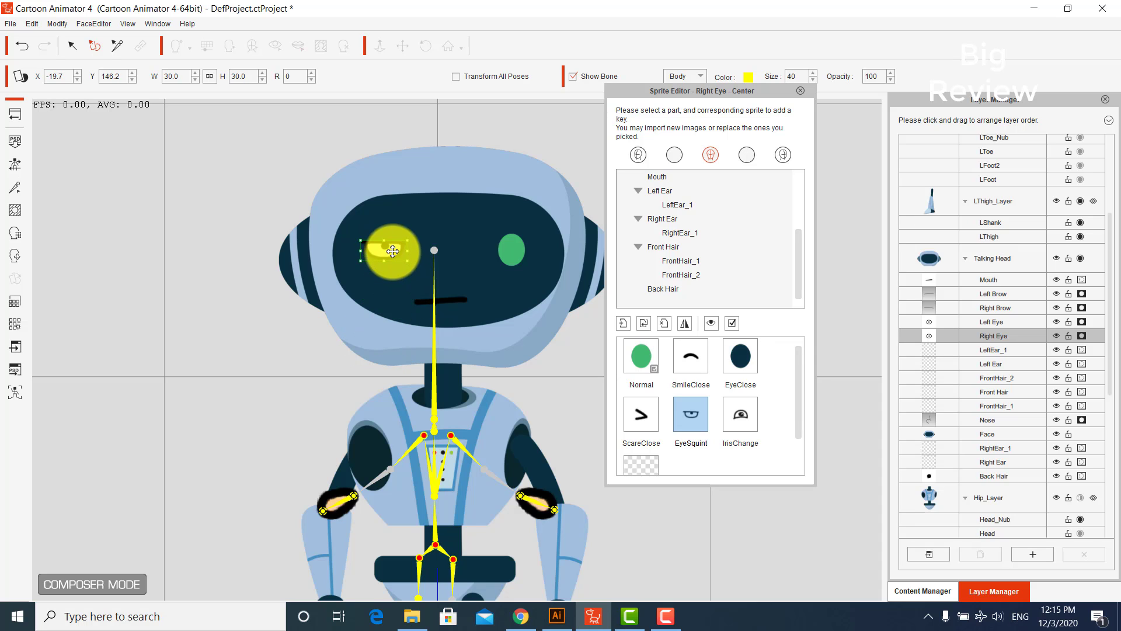
- Move the right eye's ScareClose and IrisChange sprites onto the visor, IrisChange at about X -20.4, Y 146.9
click(641, 415)
drag(387, 335, 385, 252)
click(695, 409)
click(724, 416)
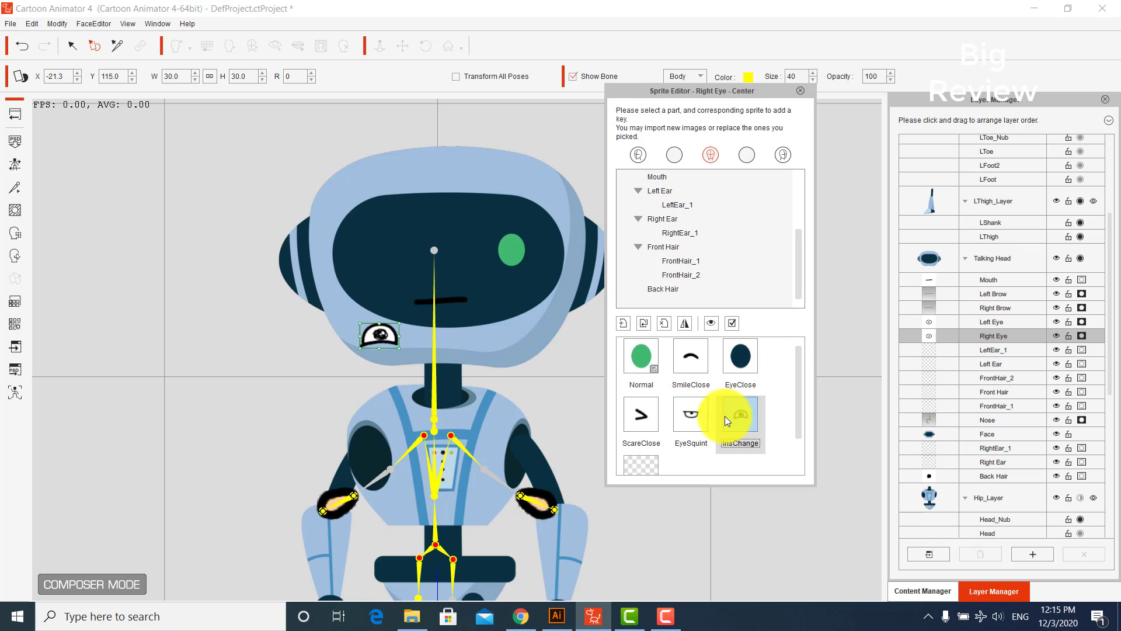
drag(376, 337, 383, 248)
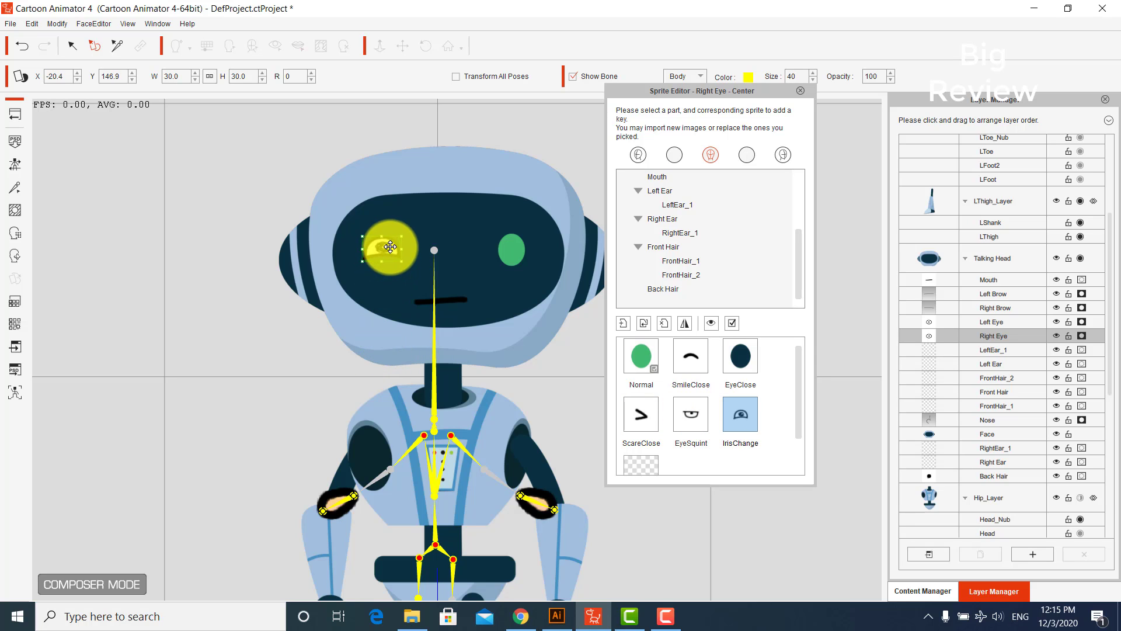
click(642, 353)
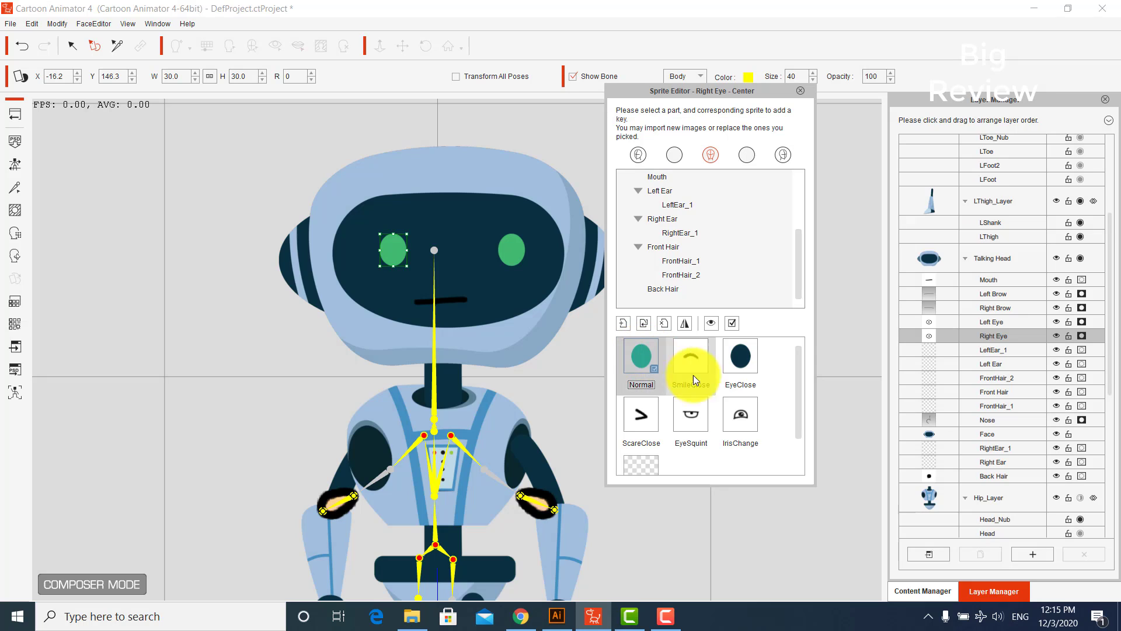
- Compare the placement of the right eye's expression sprites and shift its Normal sprite to about X -18.3, Y 146.3
click(697, 412)
click(721, 408)
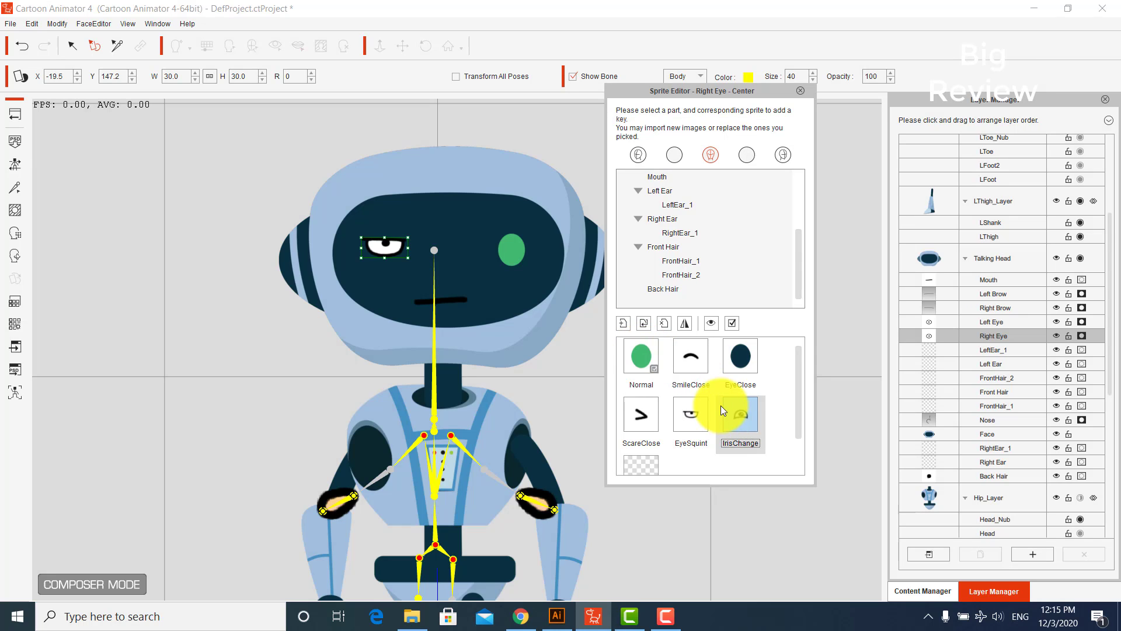
click(691, 359)
click(646, 415)
click(642, 362)
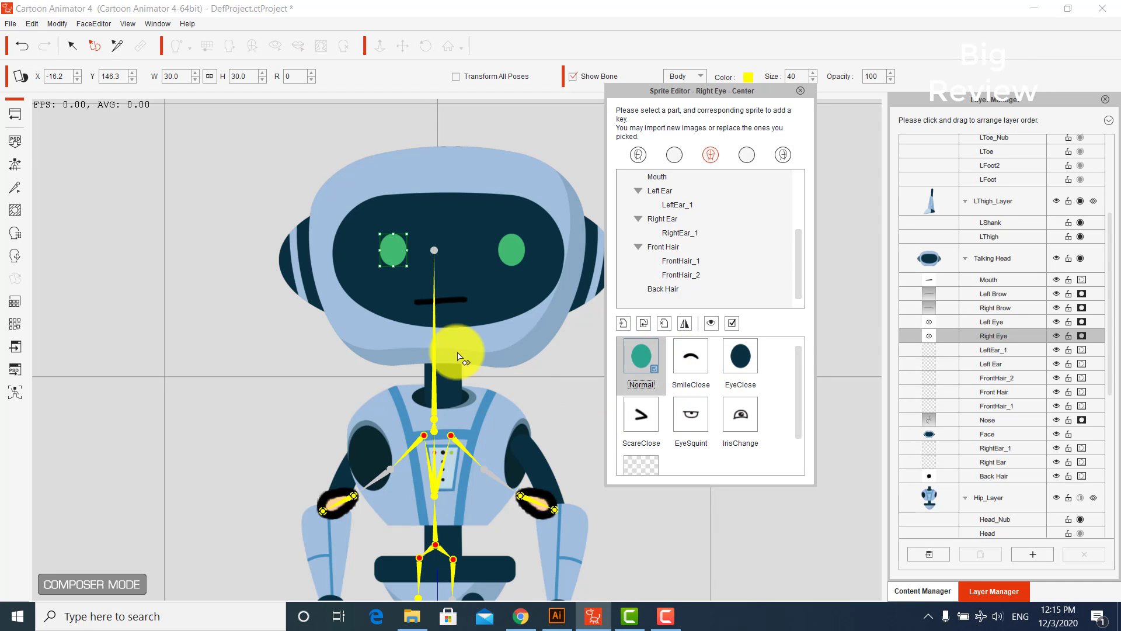
drag(388, 250, 387, 249)
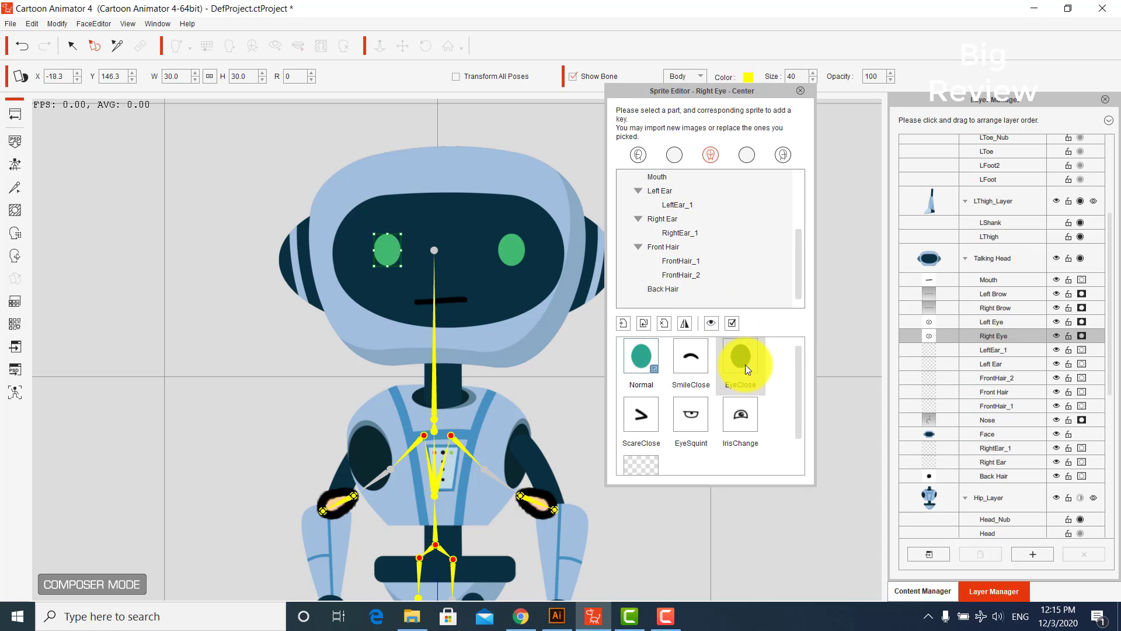
- Move the left eye's SmileClose and ScareClose sprites onto the visor, ScareClose at about X 26.0, Y 146.1
click(510, 248)
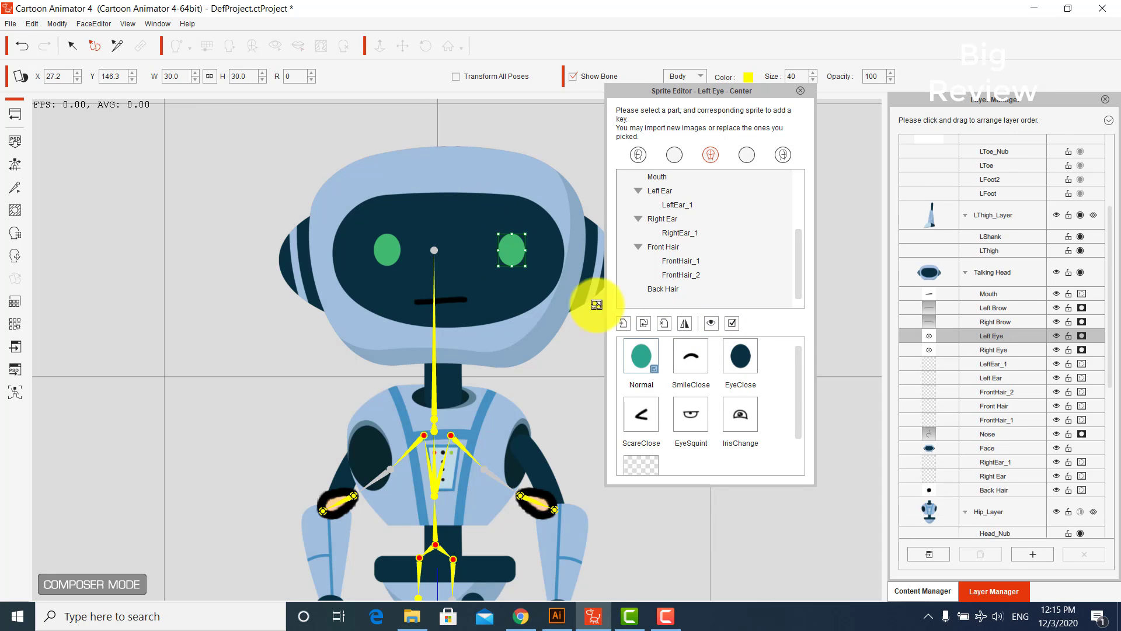
click(686, 360)
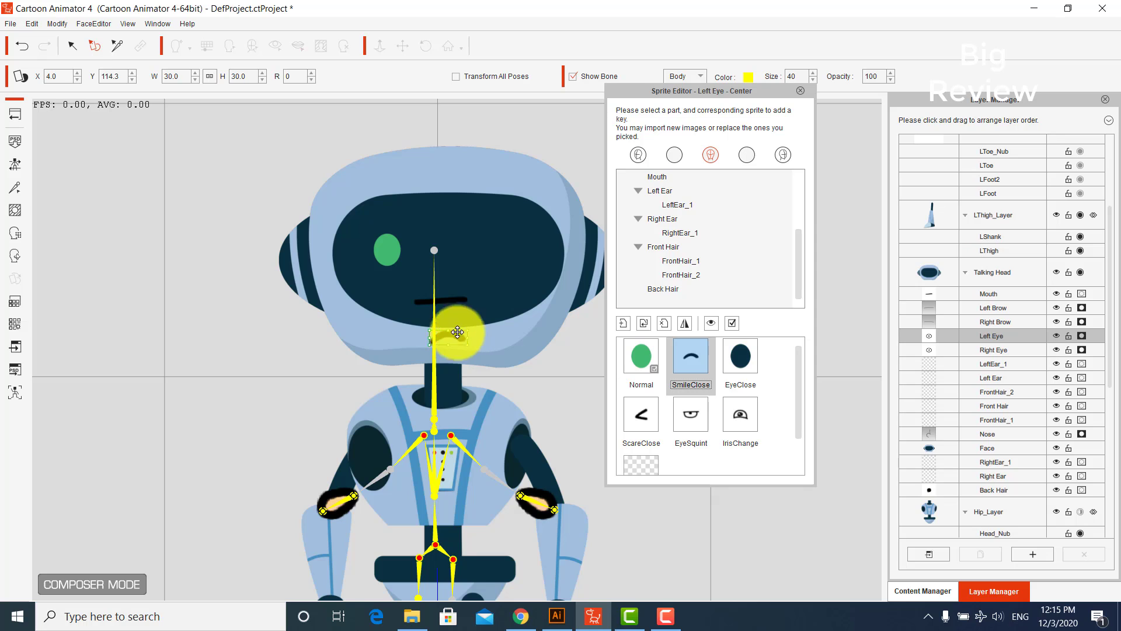
drag(457, 342, 510, 244)
click(730, 362)
click(644, 415)
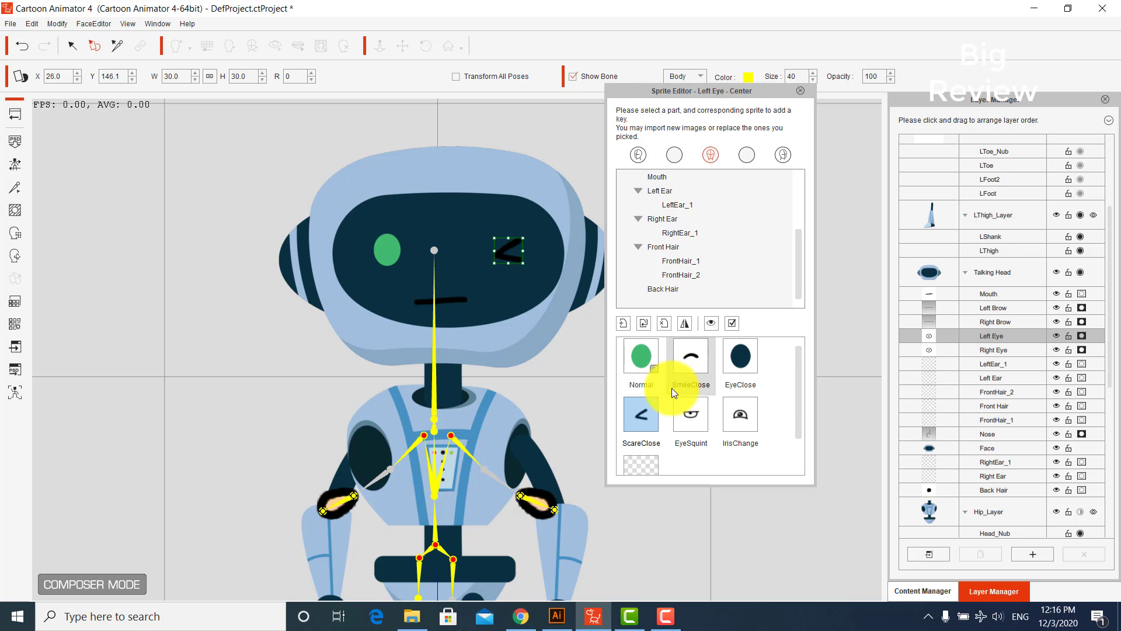
- Move the left eye's EyeSquint sprite to about X 27.3, Y 145.5 and its IrisChange sprite onto the visor, and return to Normal
click(690, 414)
drag(451, 339, 511, 255)
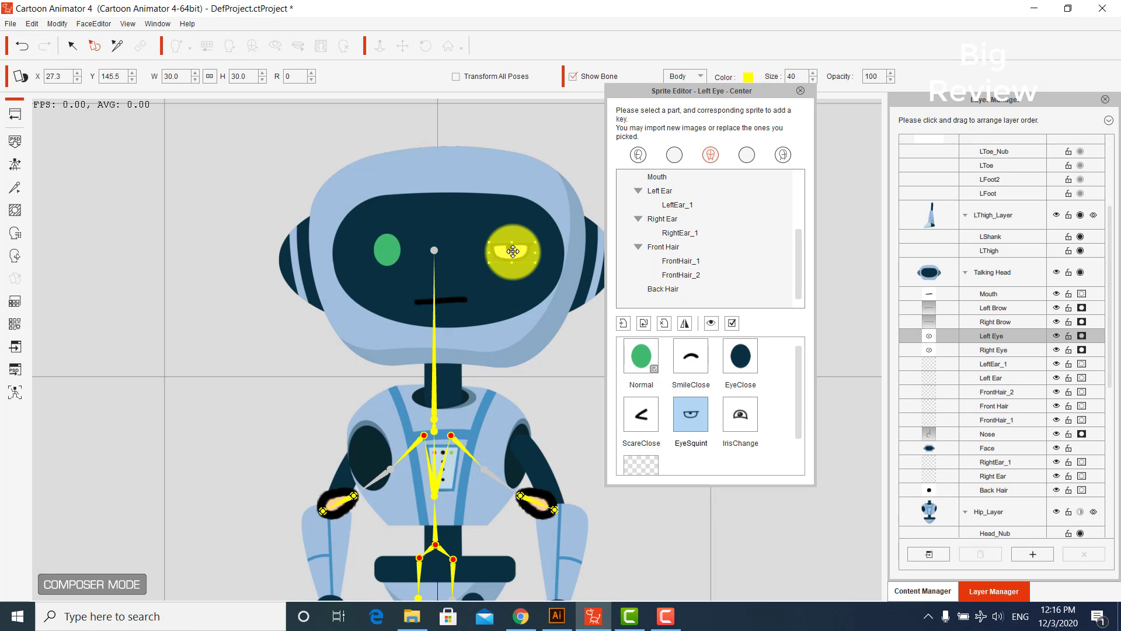
click(726, 417)
drag(457, 333, 529, 247)
click(635, 356)
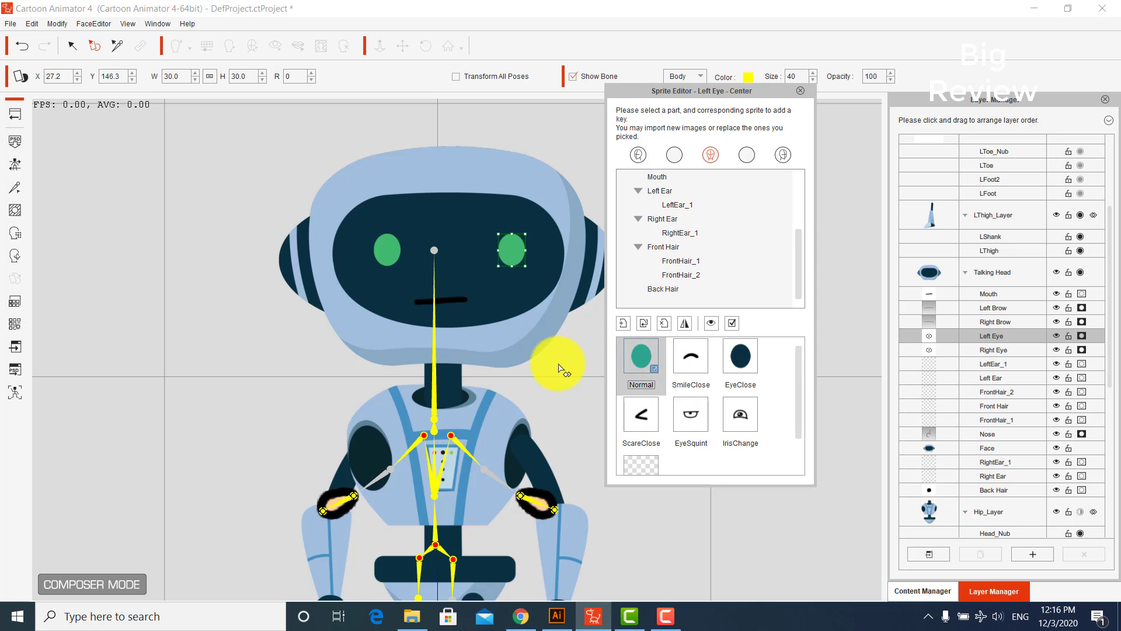
click(663, 618)
click(1064, 545)
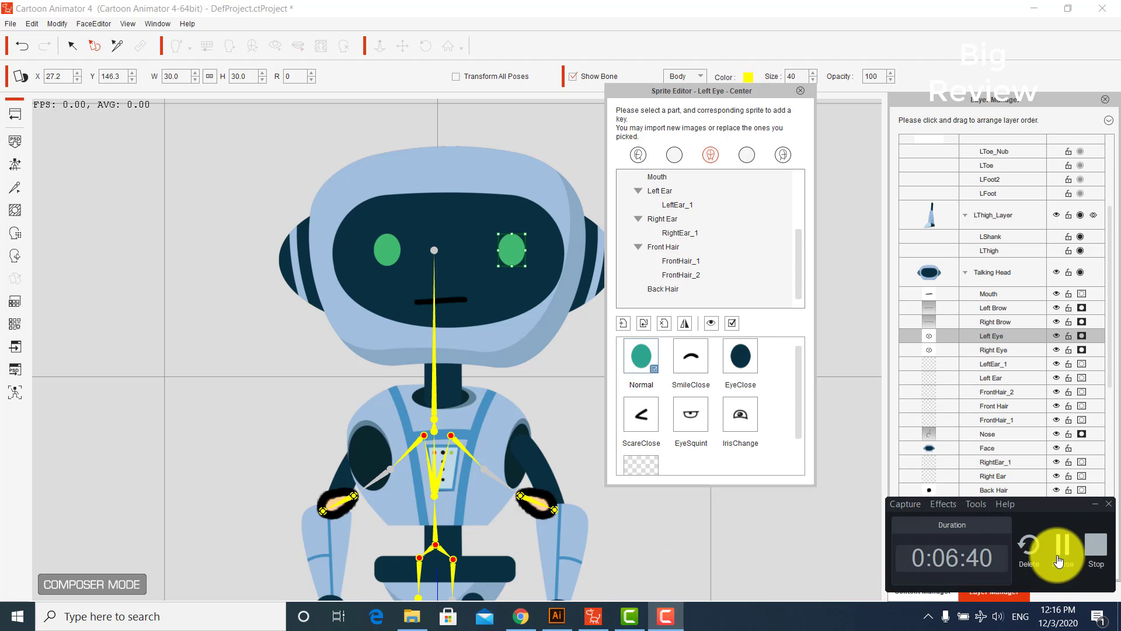
- Replace the mouth's Normal sprite with the M image from the Roboot folder and move it to about X 6.5, Y 128.5
click(455, 306)
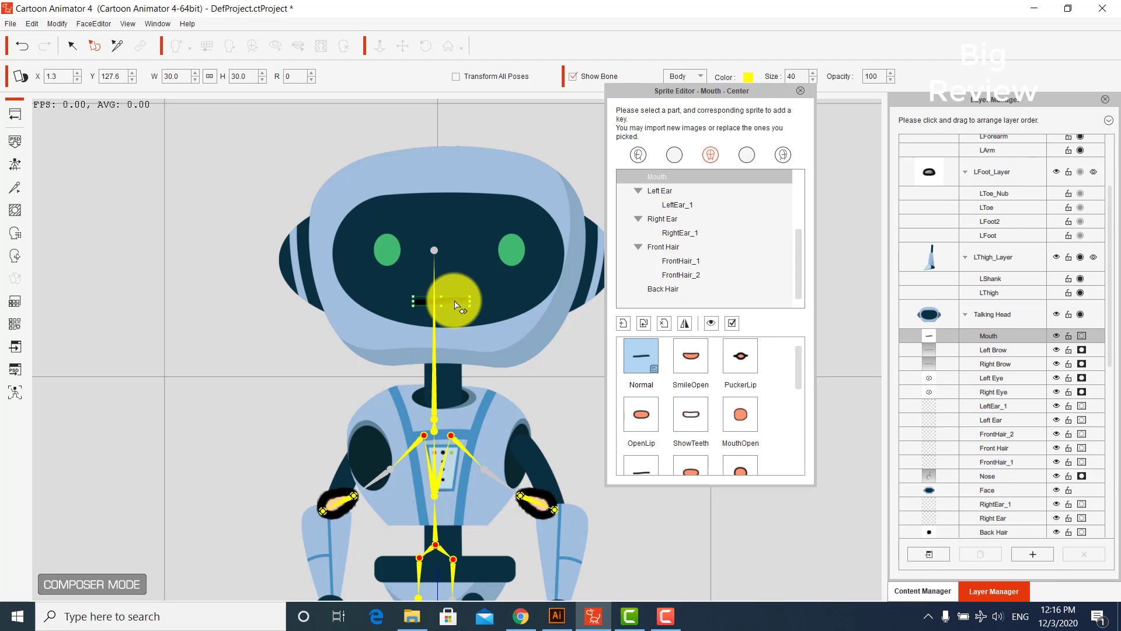
click(639, 356)
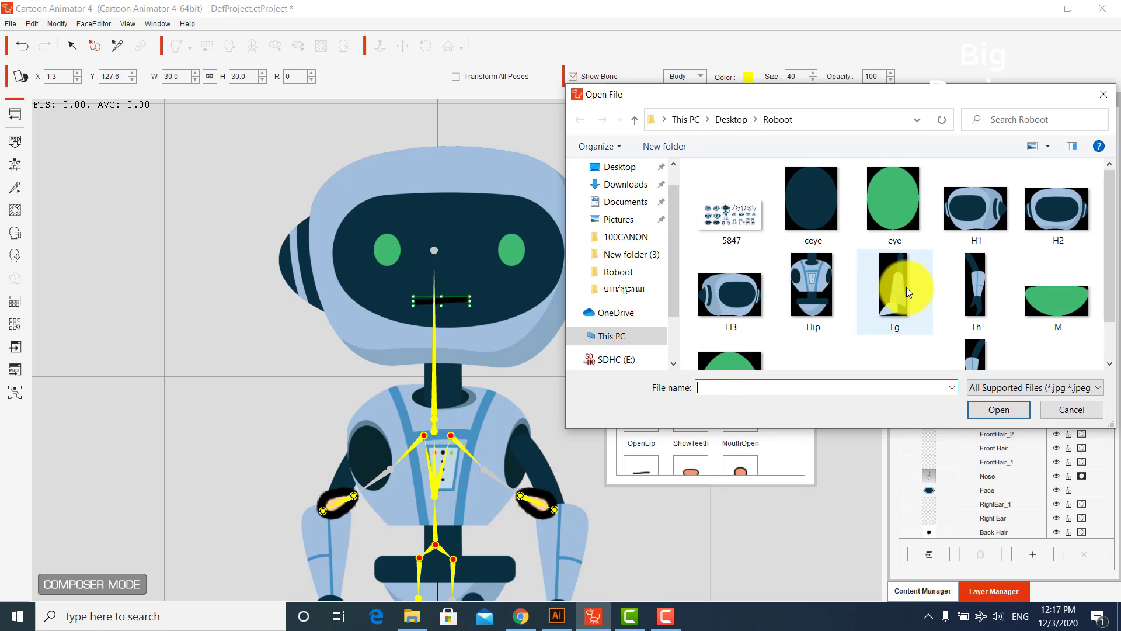
scroll(906, 287, down, 1)
click(1062, 244)
double_click(1063, 240)
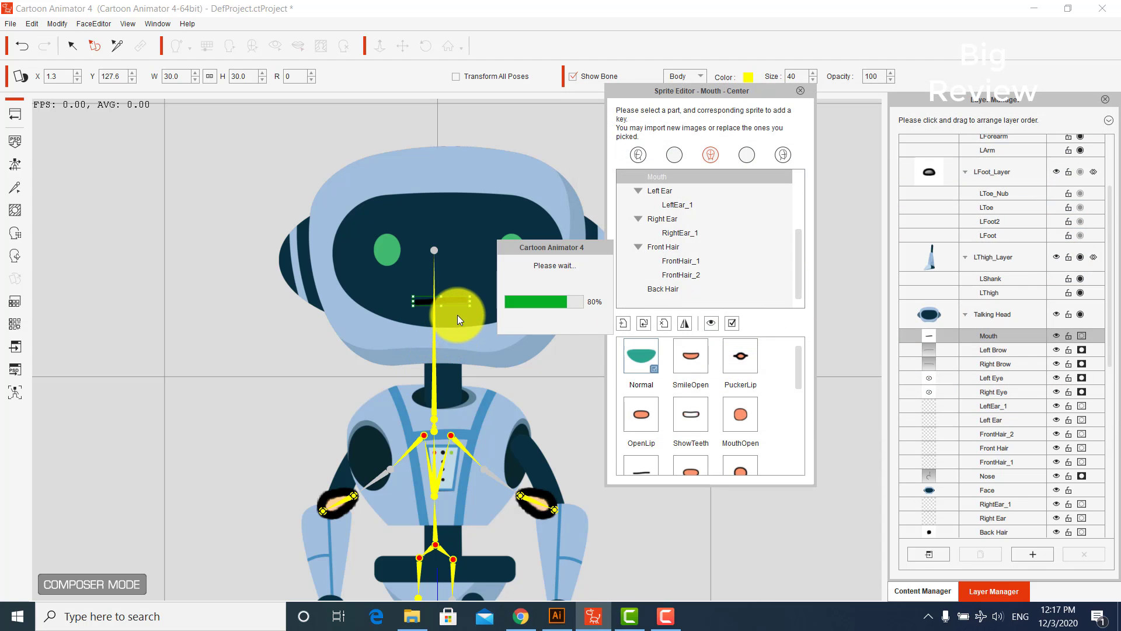
drag(451, 300, 462, 300)
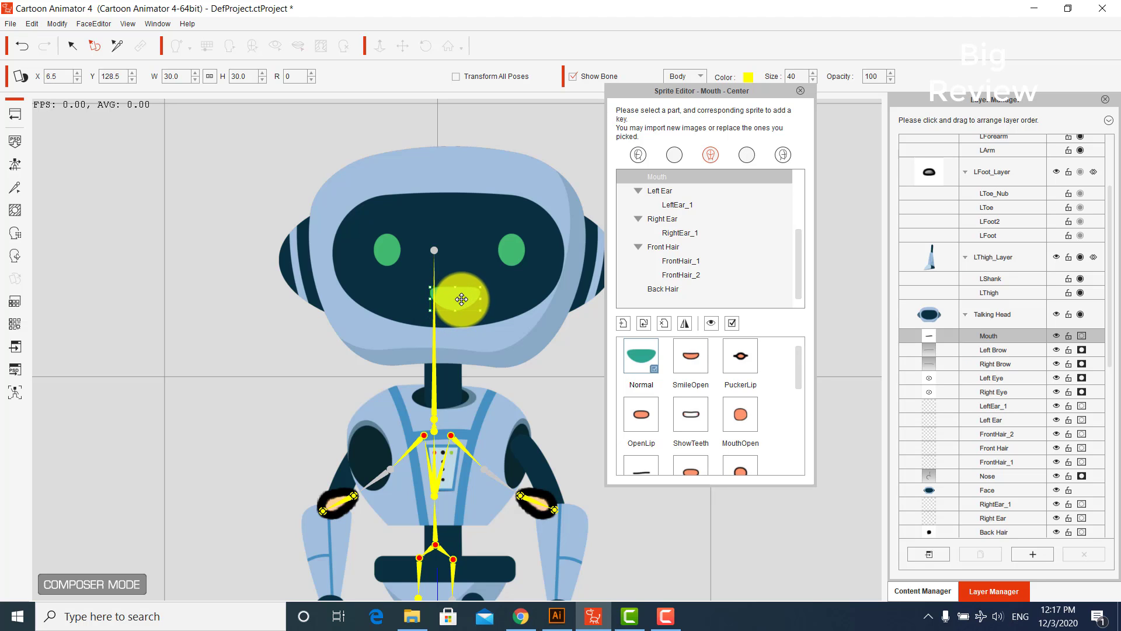
- Move the mouth's SmileOpen, PuckerLip and OpenLip sprites onto the visor, SmileOpen at about X 7.0, Y 127.5 and OpenLip at about X 7.6, Y 128.6
click(687, 359)
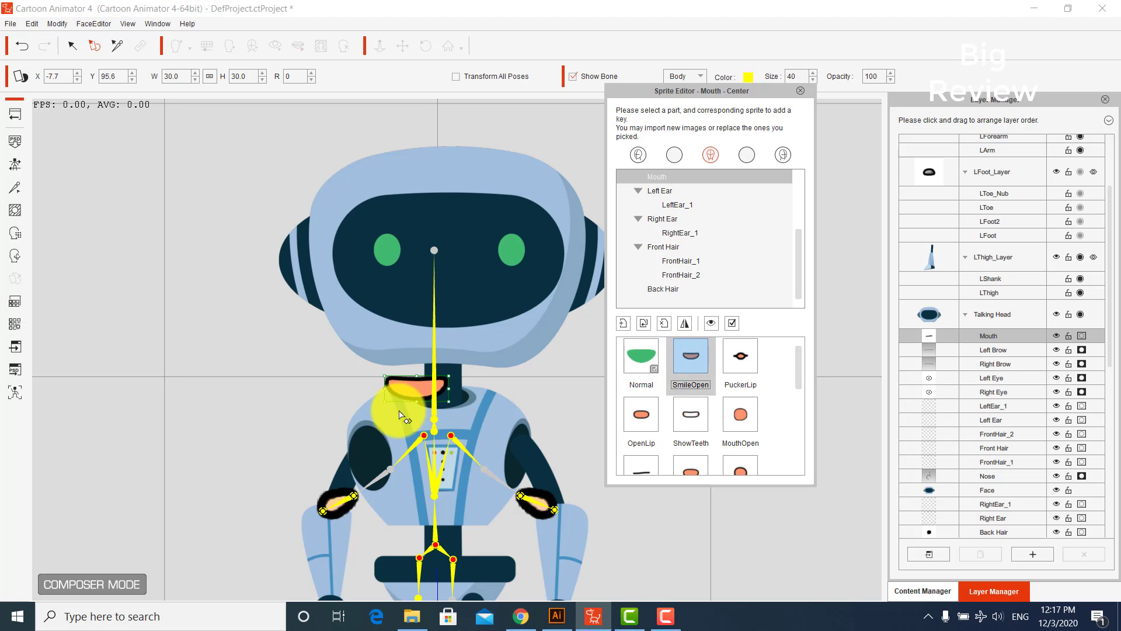
drag(425, 387, 456, 300)
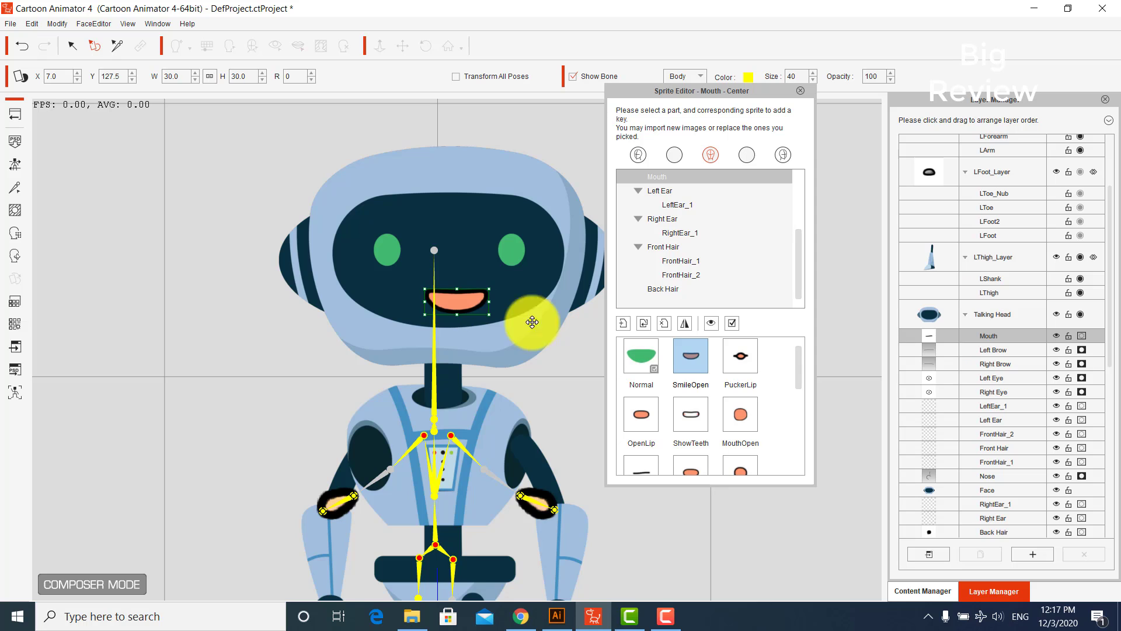
click(739, 354)
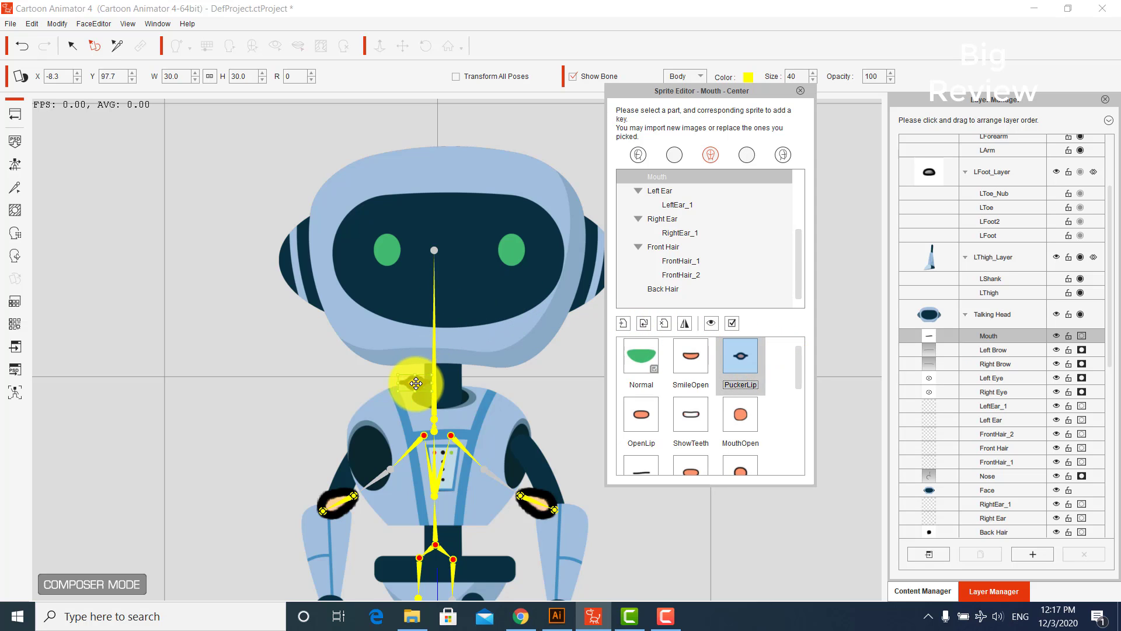
drag(413, 396, 442, 305)
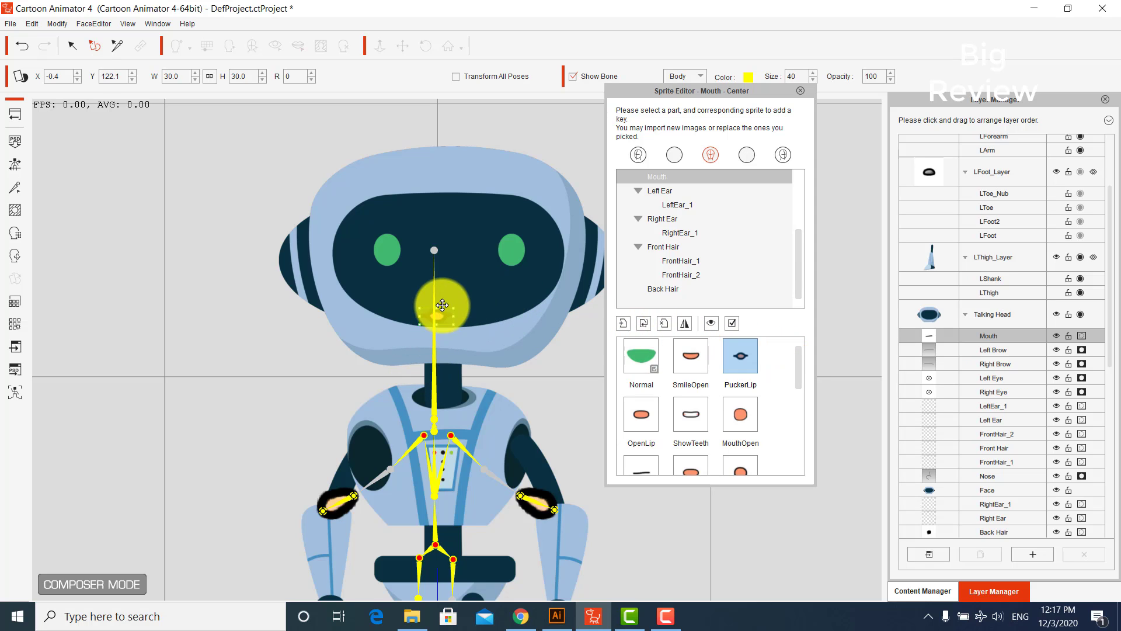
click(645, 418)
drag(403, 388, 450, 297)
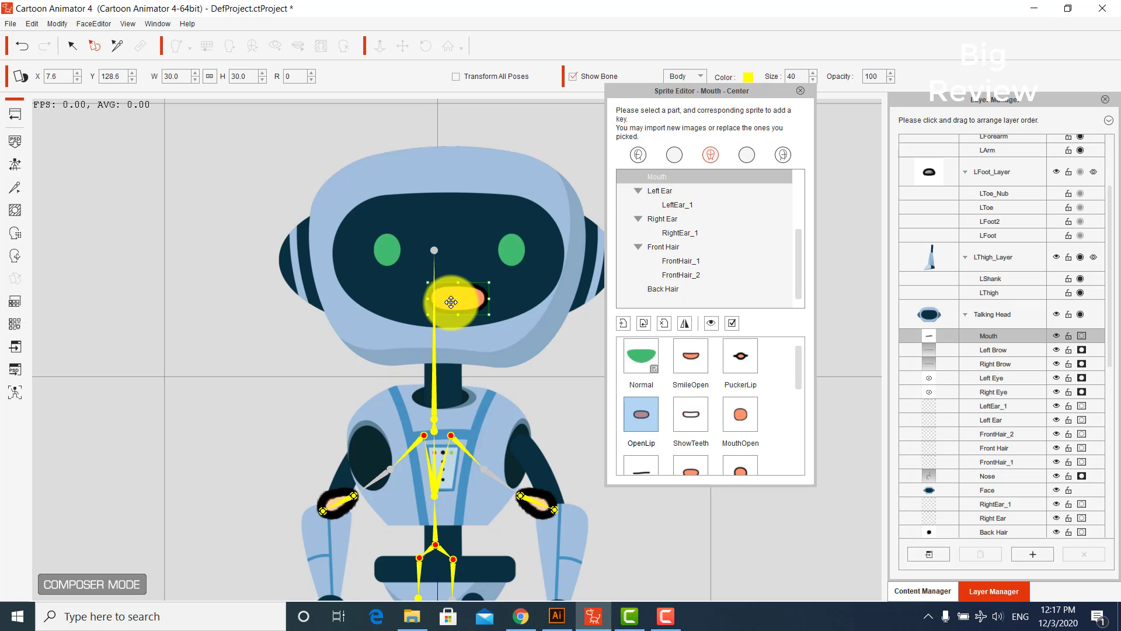
- Move the mouth's ShowTeeth, MouthOpen and second Normal sprites onto the visor, MouthOpen at about X 5.3, Y 130.2, Normal at about X 6.1, Y 128.3
click(689, 422)
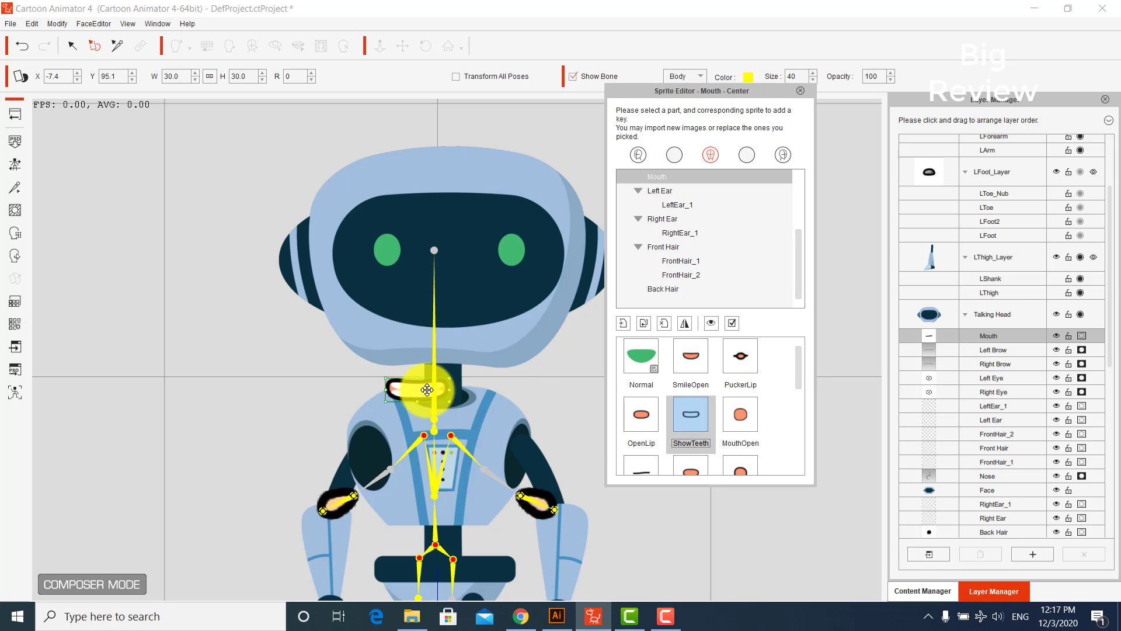
click(735, 421)
drag(426, 400, 442, 306)
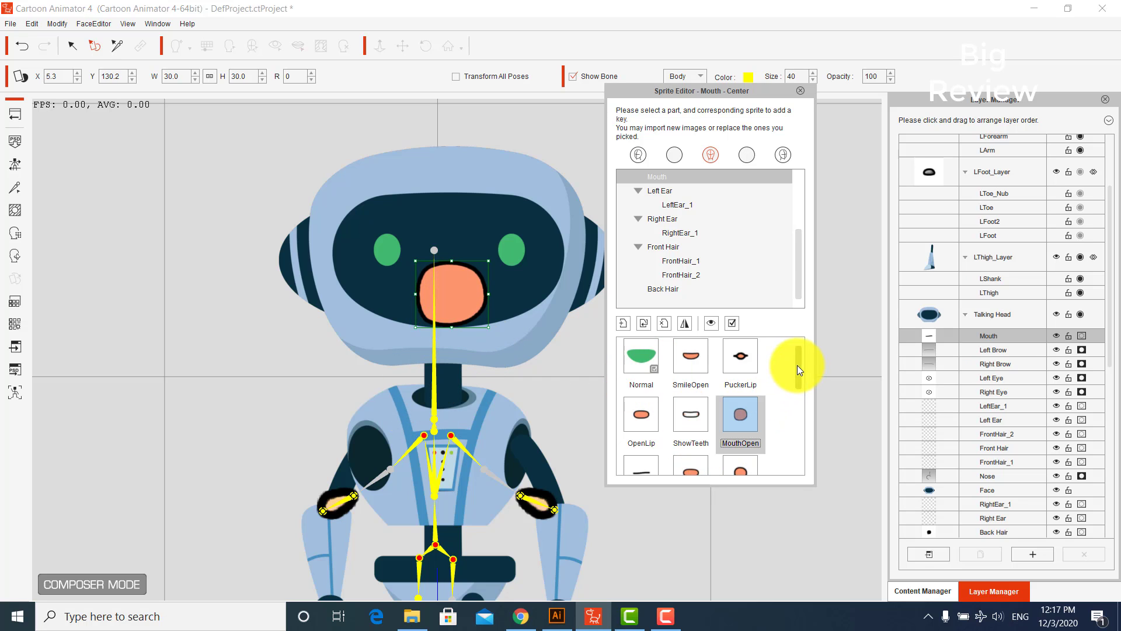
drag(797, 365, 798, 389)
click(641, 409)
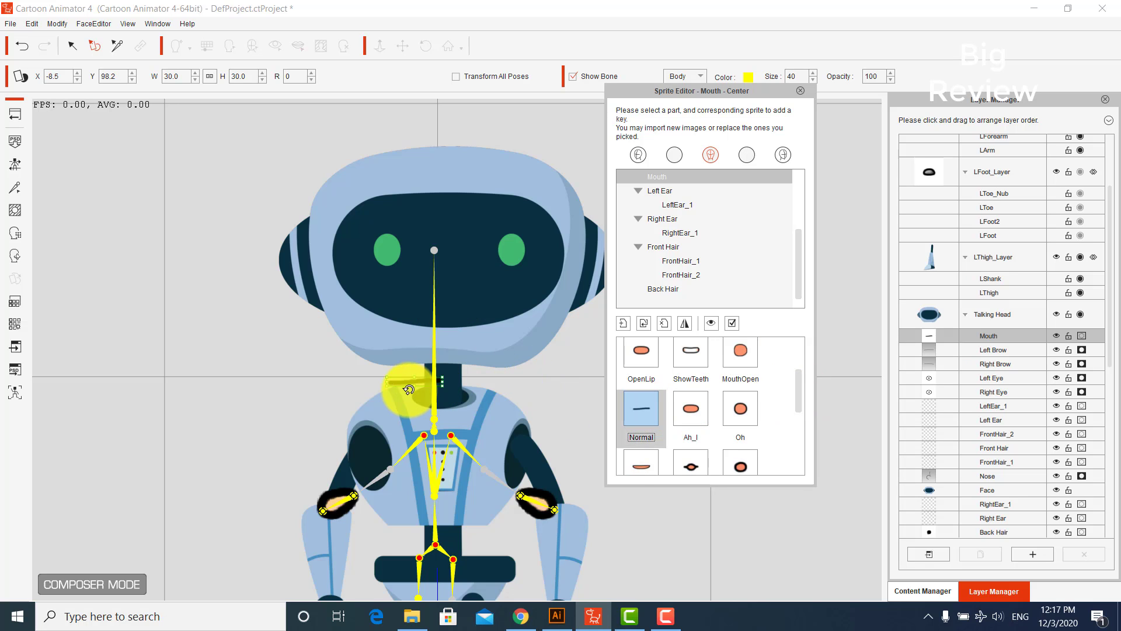
drag(407, 381, 448, 299)
- Move the mouth's Ah_I, Oh and EE sprites onto the visor, Ah_I at about X 7.4, Y 128.6 and EE at about X 6.5, Y 128.2
click(691, 409)
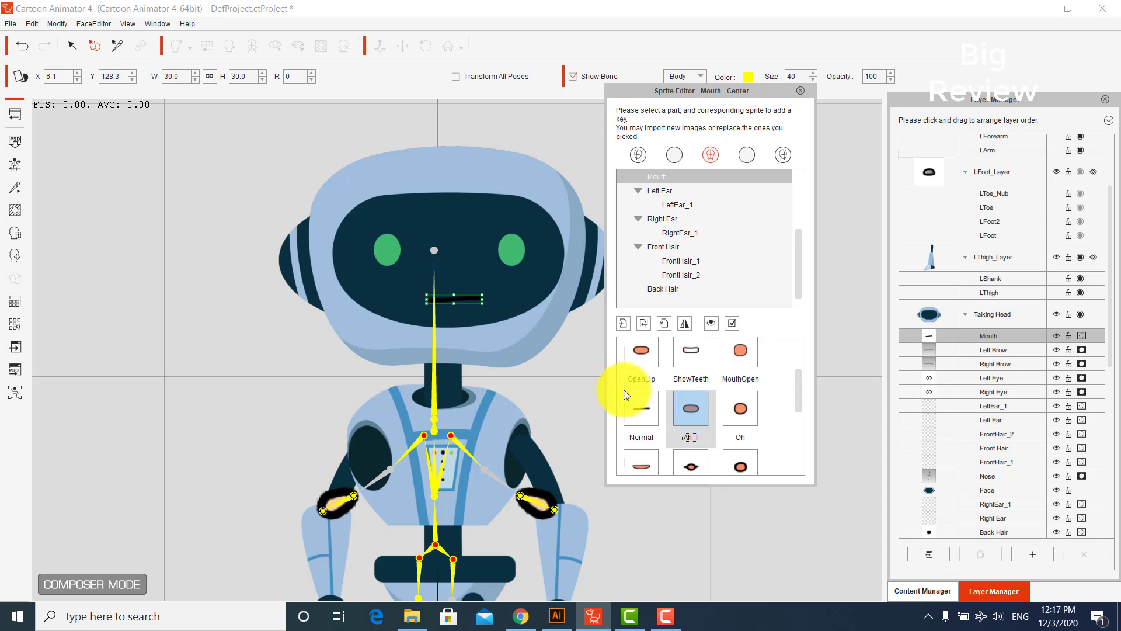
drag(405, 399, 456, 298)
click(740, 409)
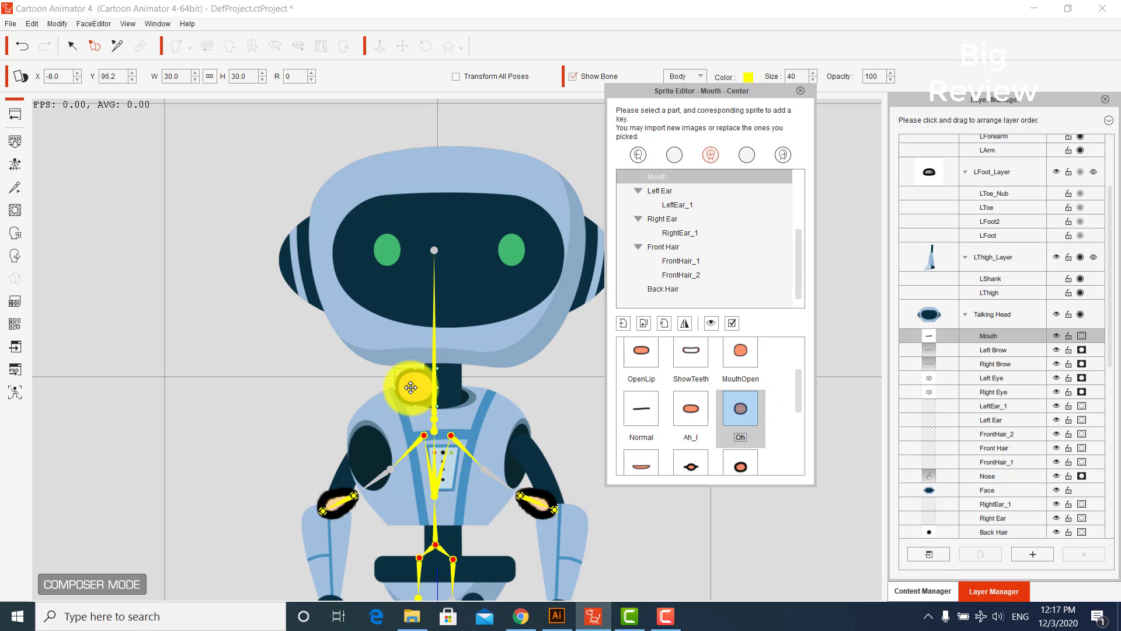
drag(409, 388, 453, 299)
click(692, 416)
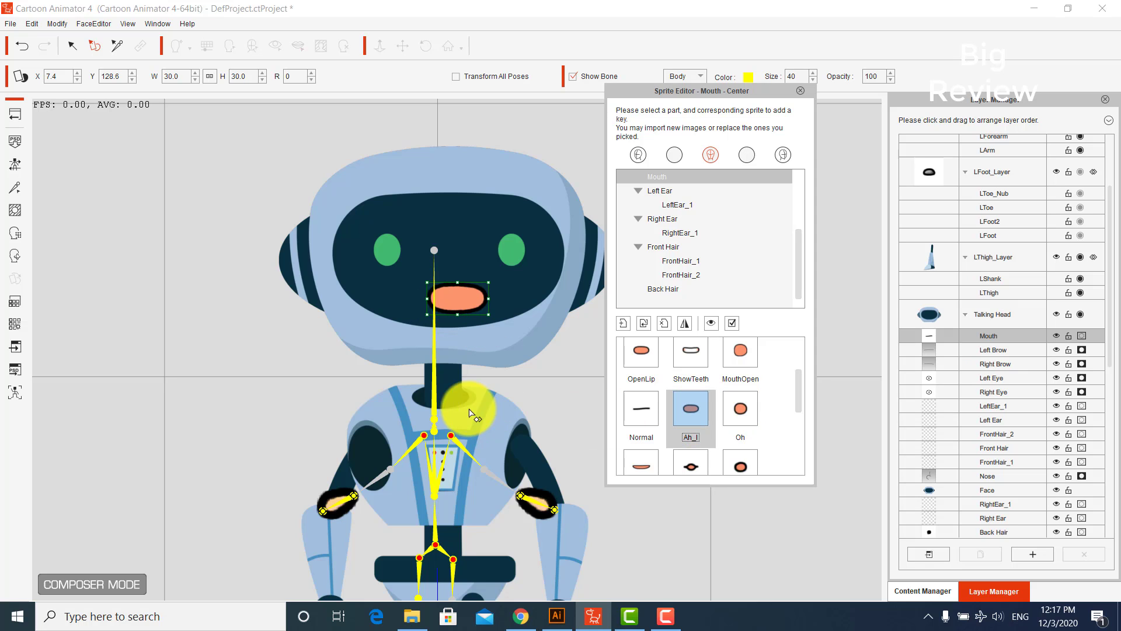
click(645, 456)
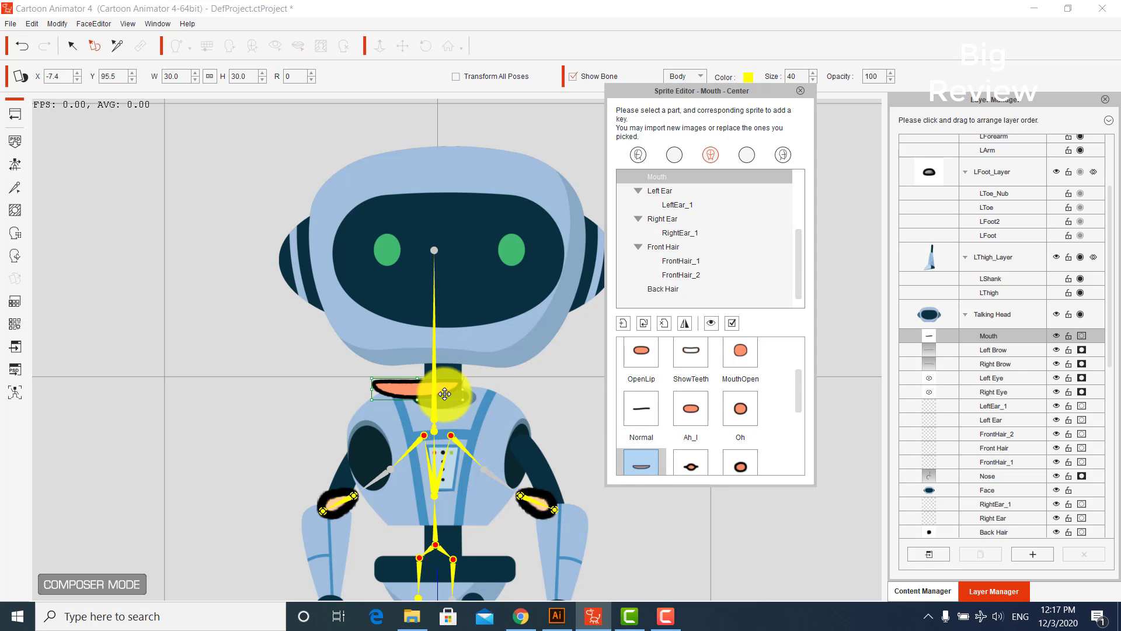
drag(413, 388, 460, 302)
- Move the mouth's FV, LNDTh and CDSKZ sprites onto the visor, CDSKZ at about X 6.7, Y 128.1
scroll(800, 394, down, 3)
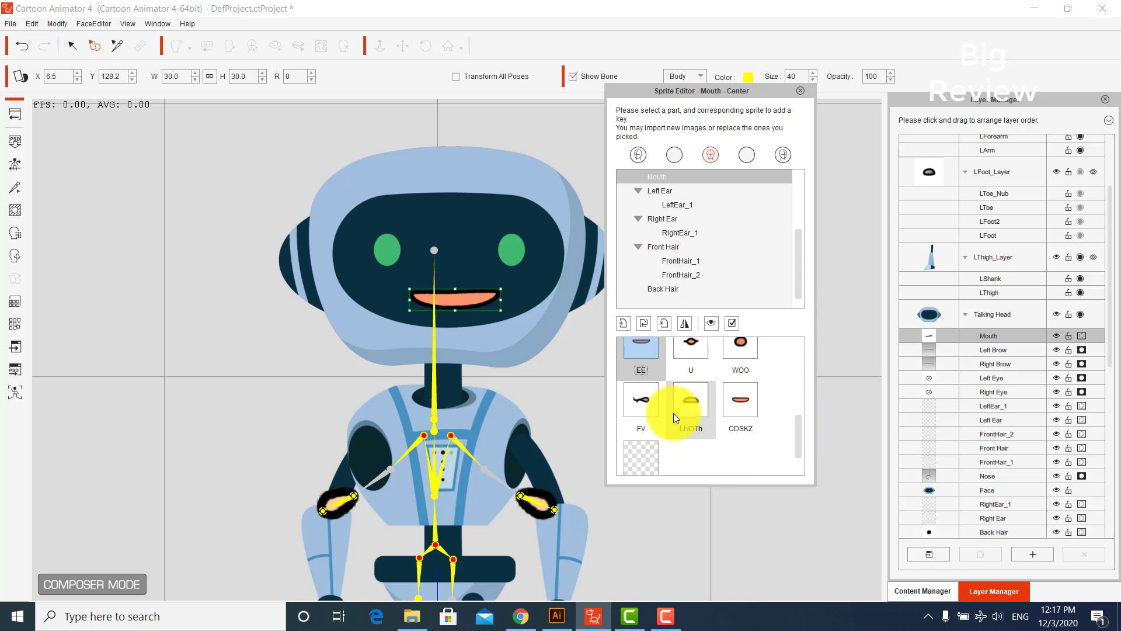
click(645, 406)
drag(422, 381, 455, 300)
click(696, 409)
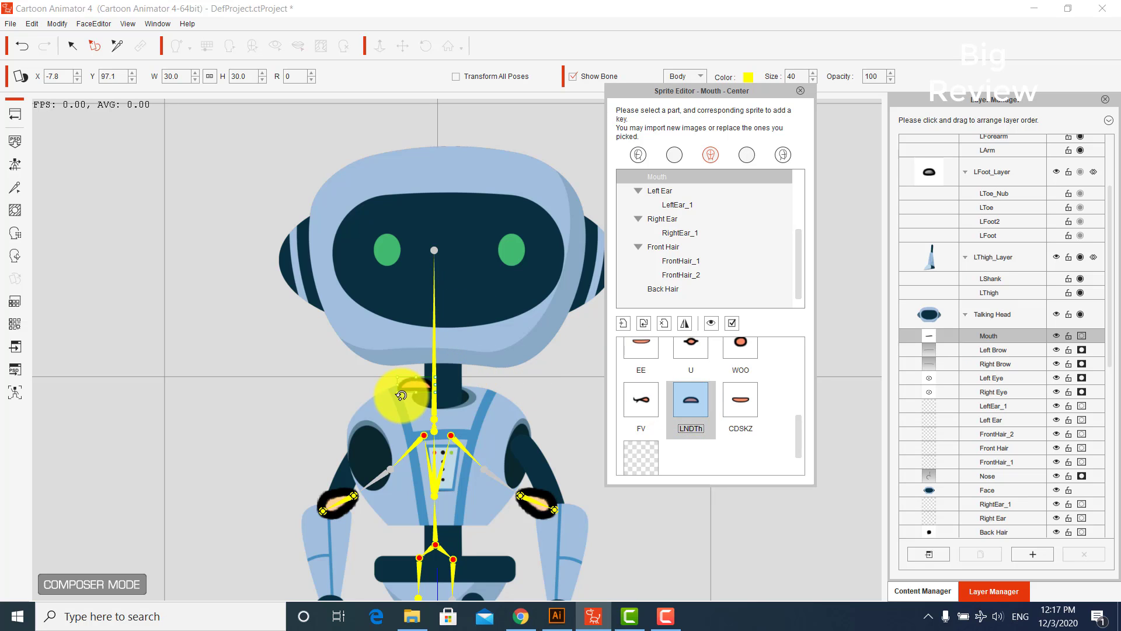
drag(413, 395, 447, 295)
click(689, 406)
click(742, 401)
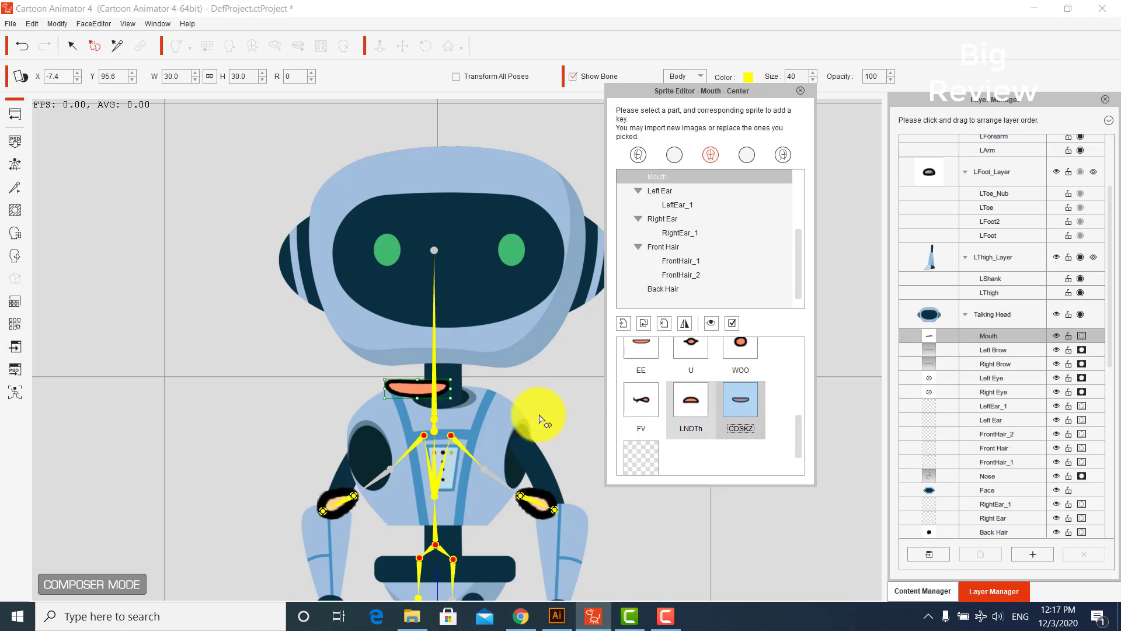
drag(413, 399, 446, 302)
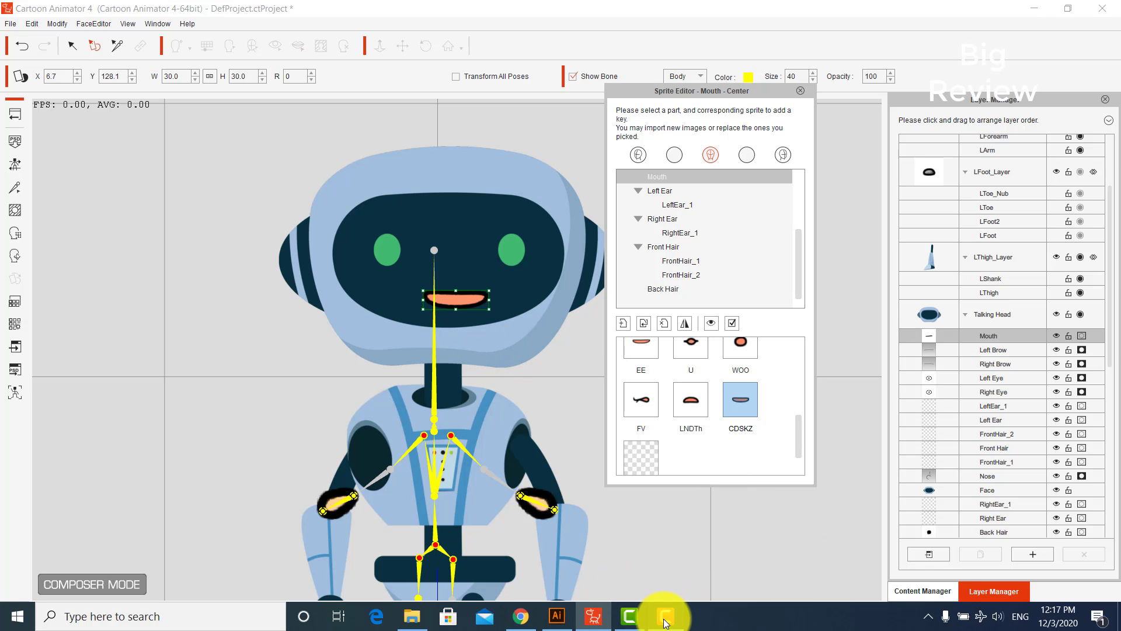
click(1061, 544)
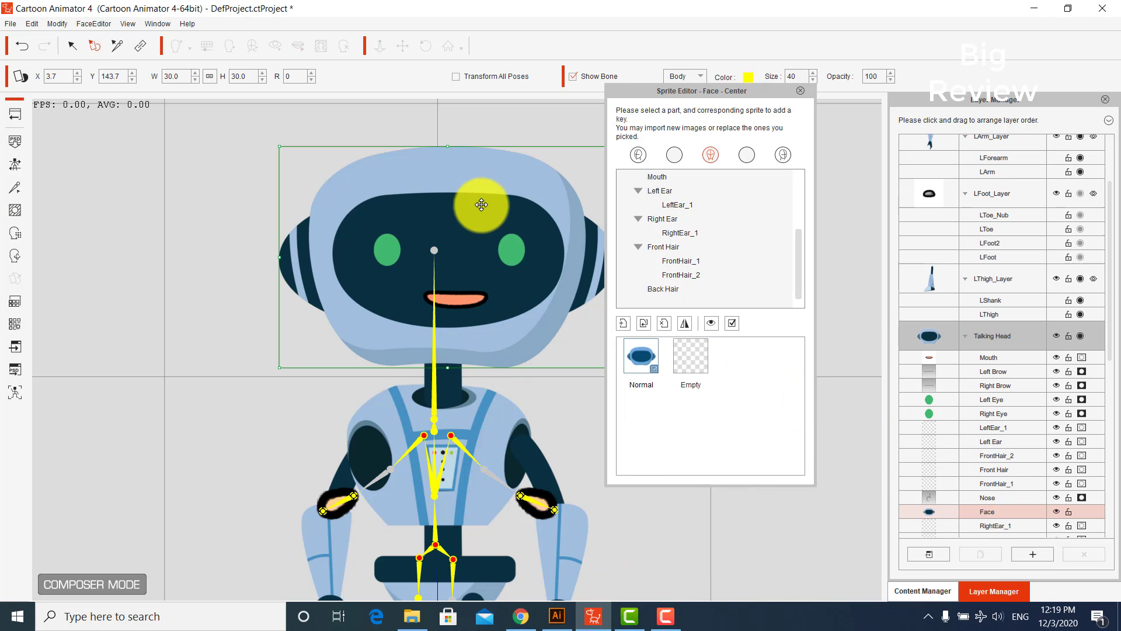
- Replace the face's Normal sprite for the Right head angle with the H1 image
click(638, 155)
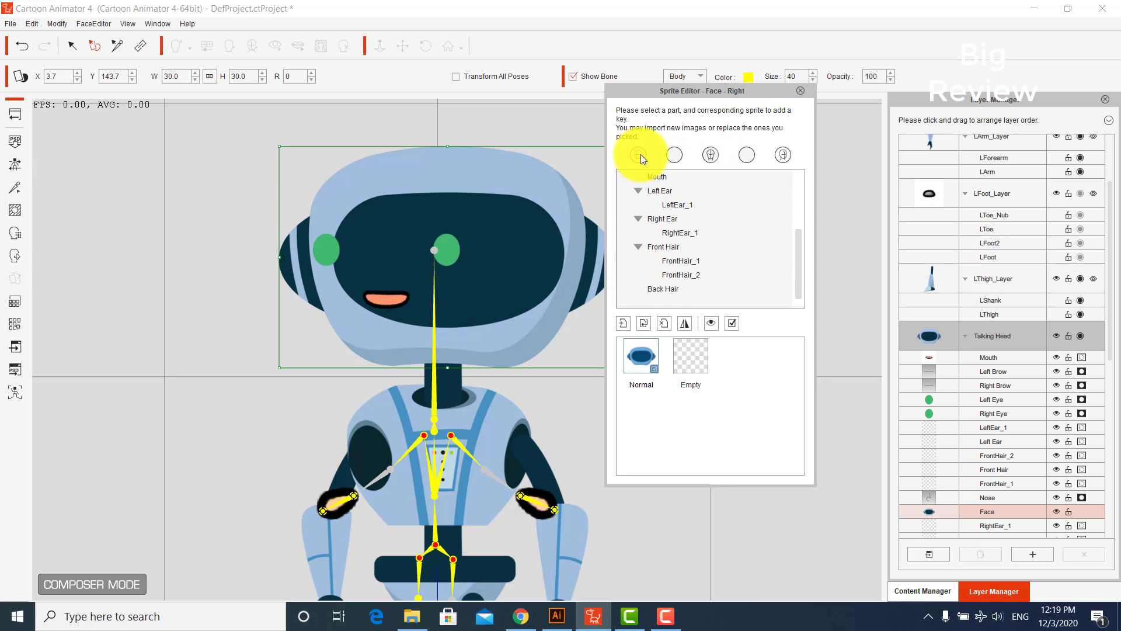
click(781, 155)
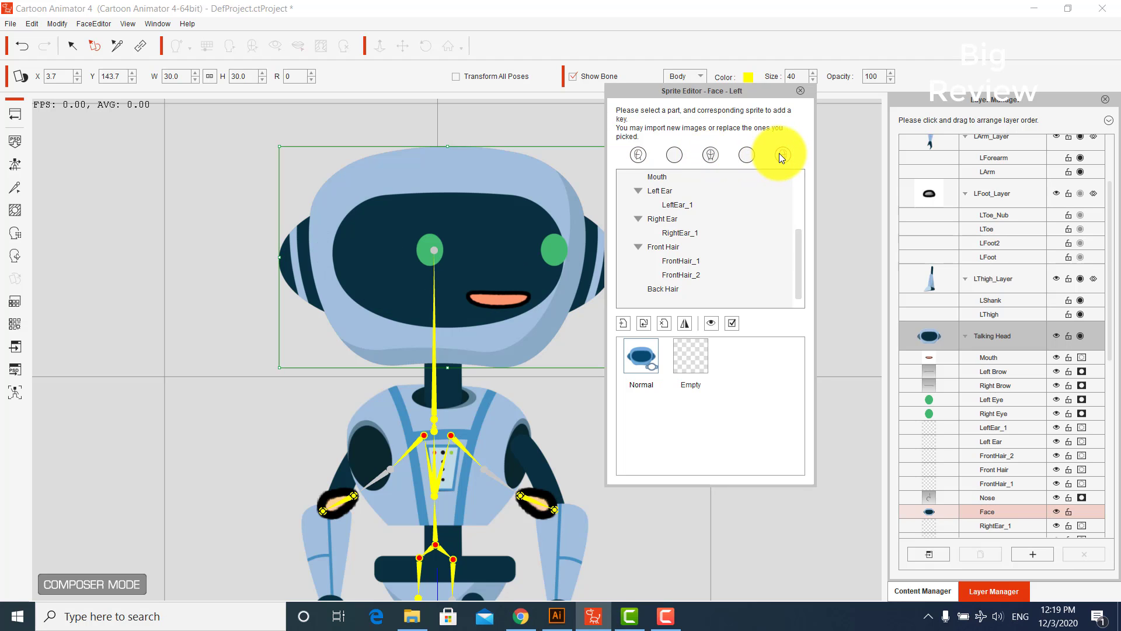
click(633, 156)
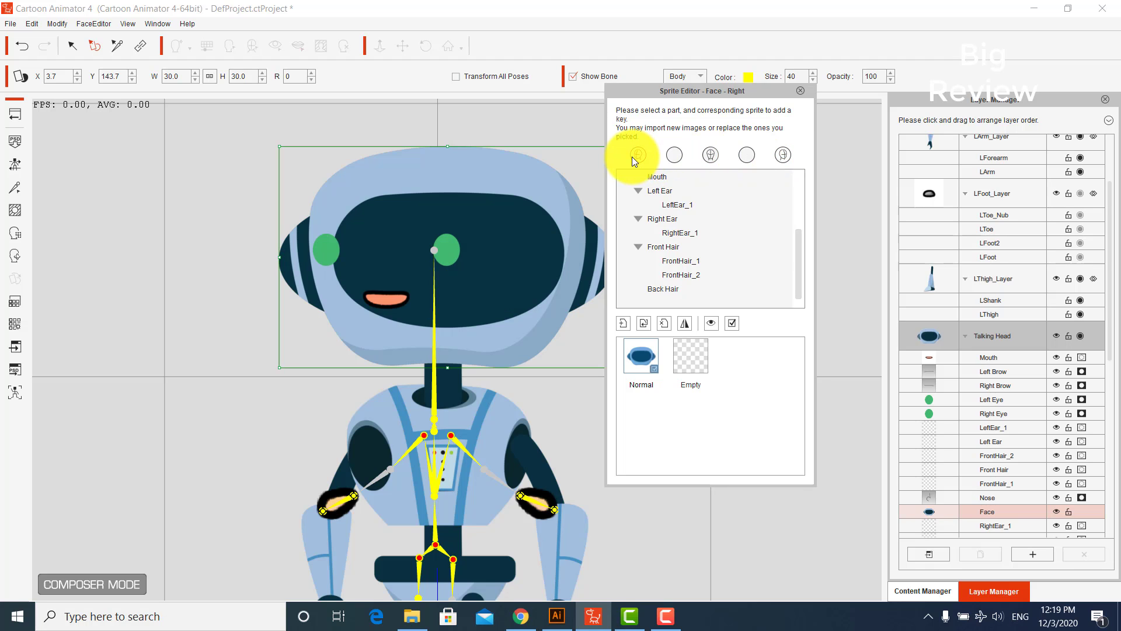
double_click(645, 358)
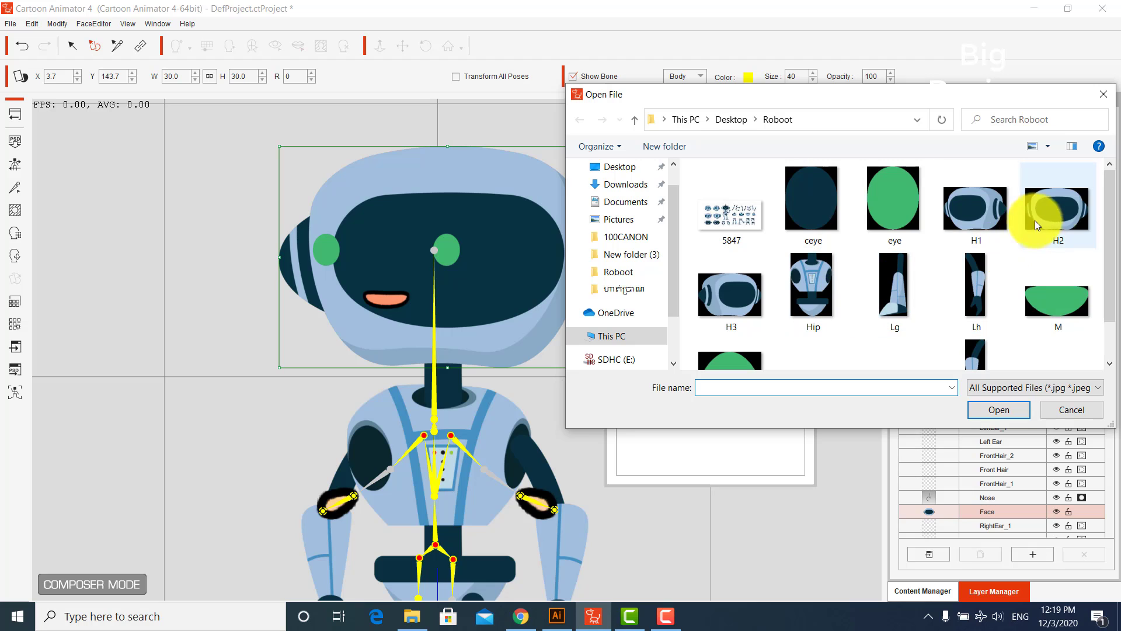
double_click(988, 213)
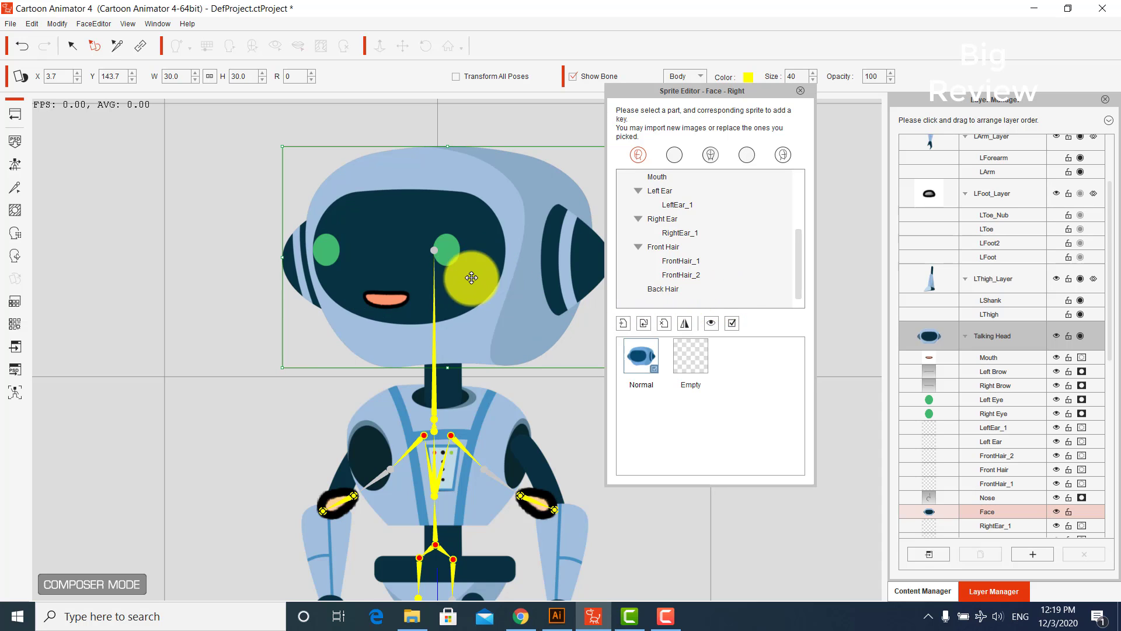
- Replace the face's Normal sprite for the Left head angle with the H3 image
click(710, 154)
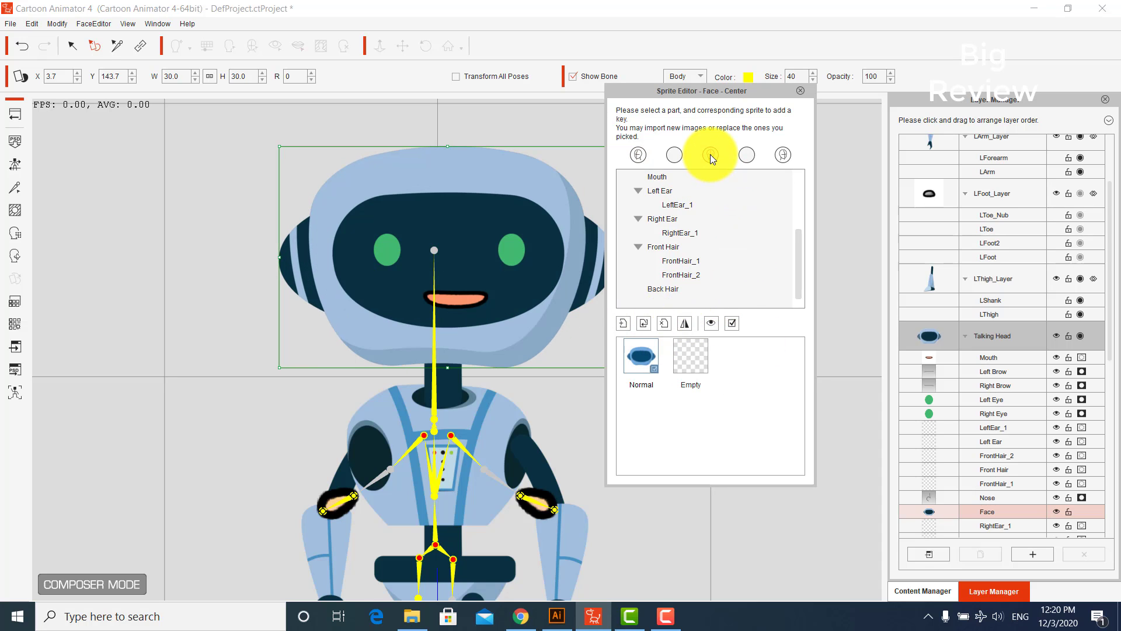
click(783, 155)
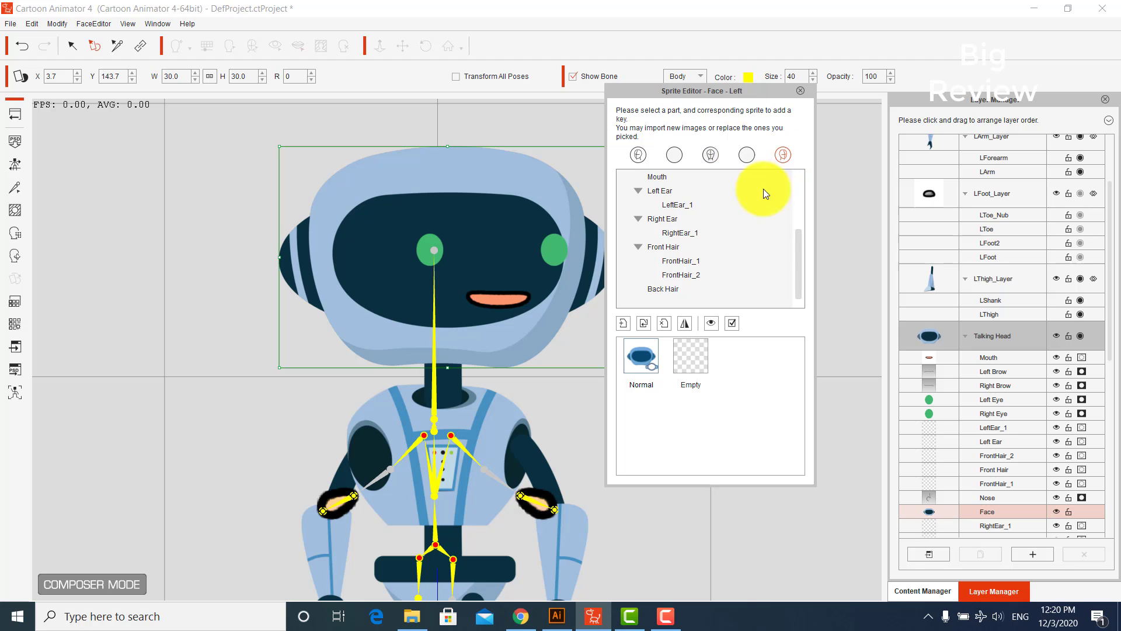
double_click(650, 356)
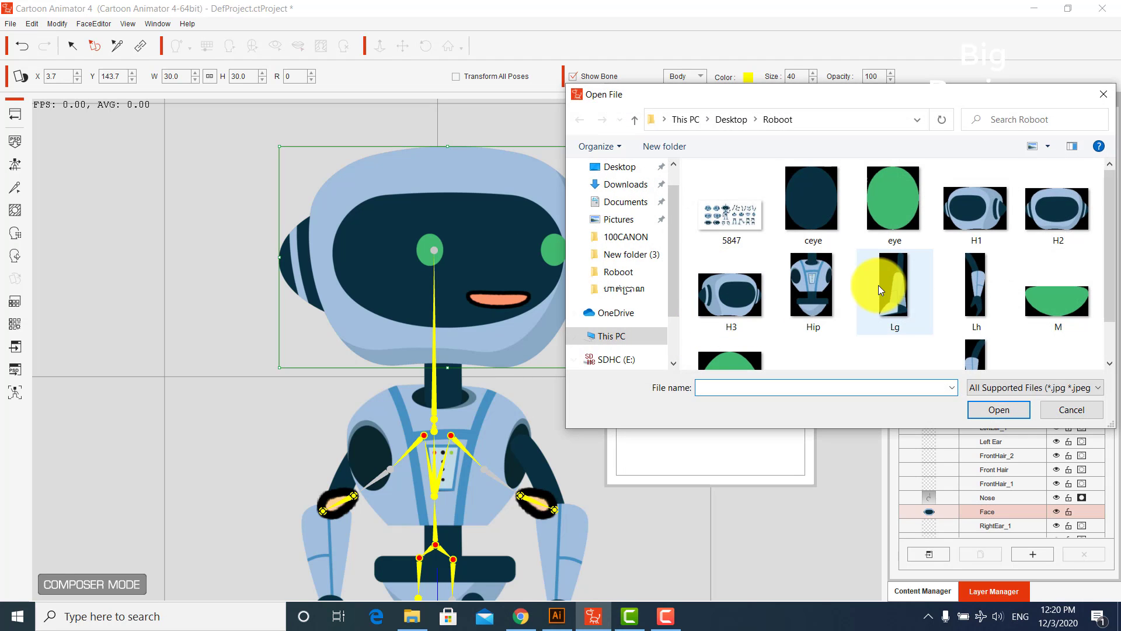
double_click(755, 296)
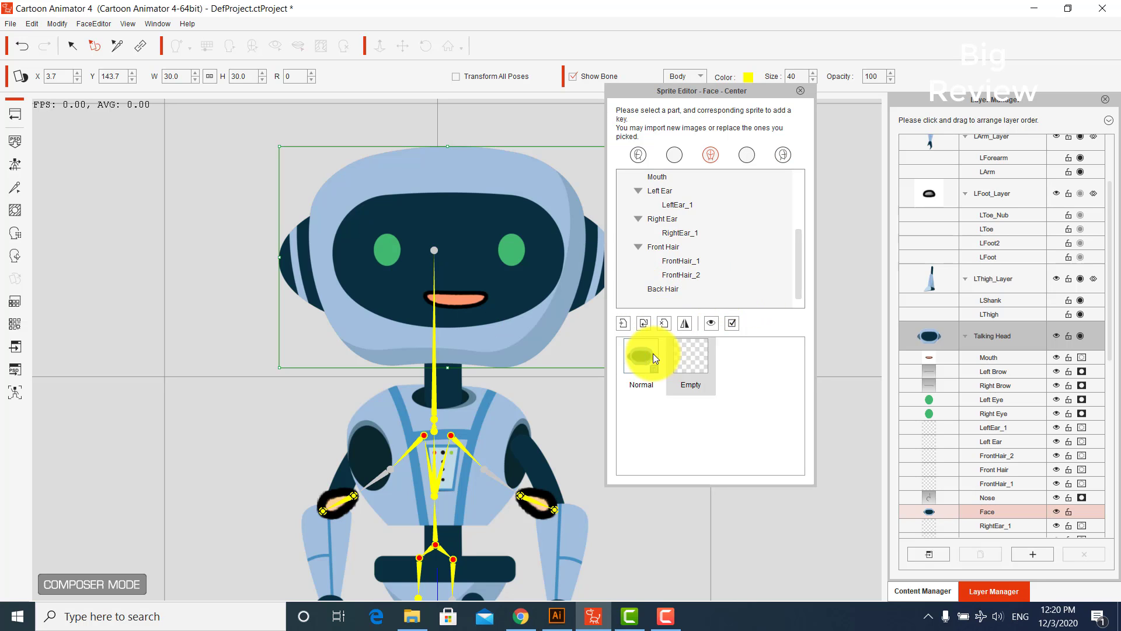
- Compare the face sprite across the Left, Center, Right, Center Left and Center Right head angles, and close the Sprite Editor
click(786, 153)
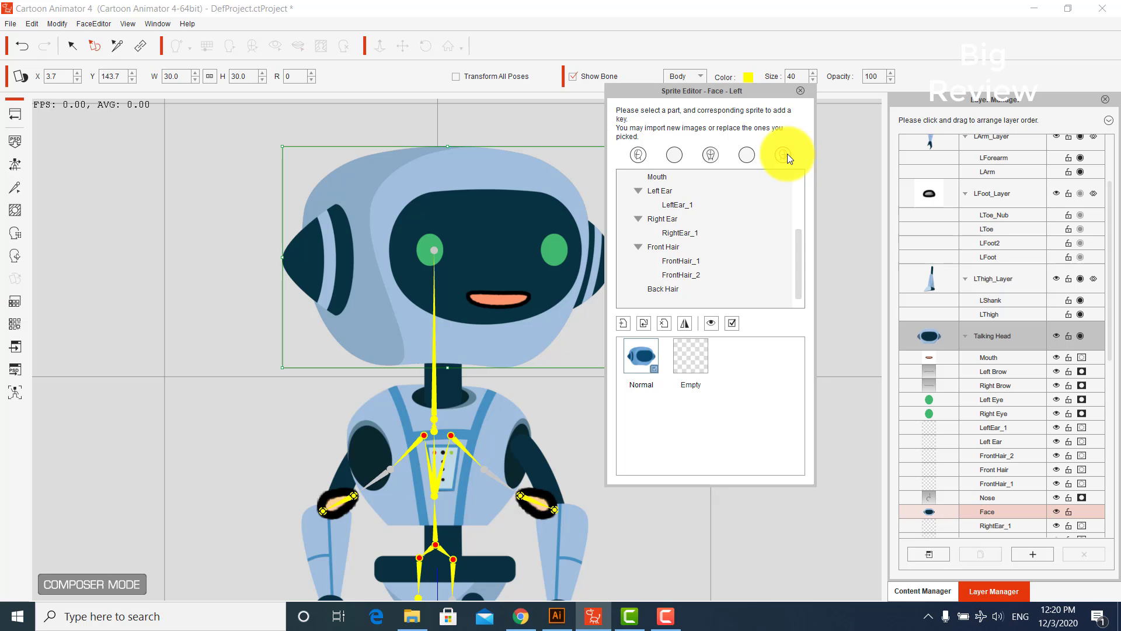
click(711, 155)
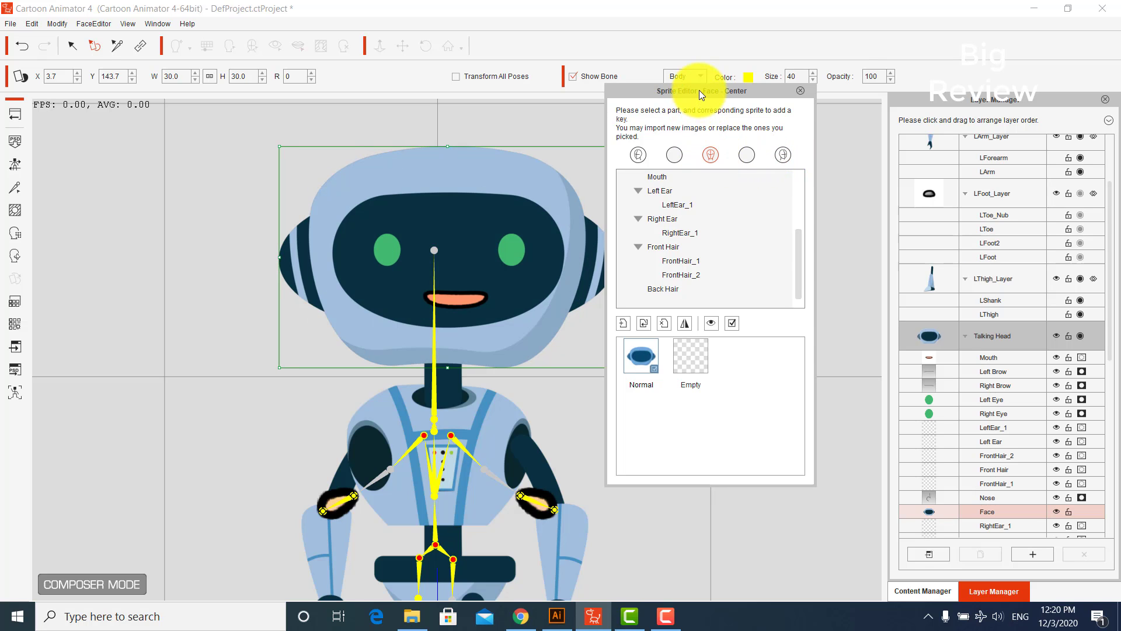
drag(699, 90, 860, 86)
click(796, 148)
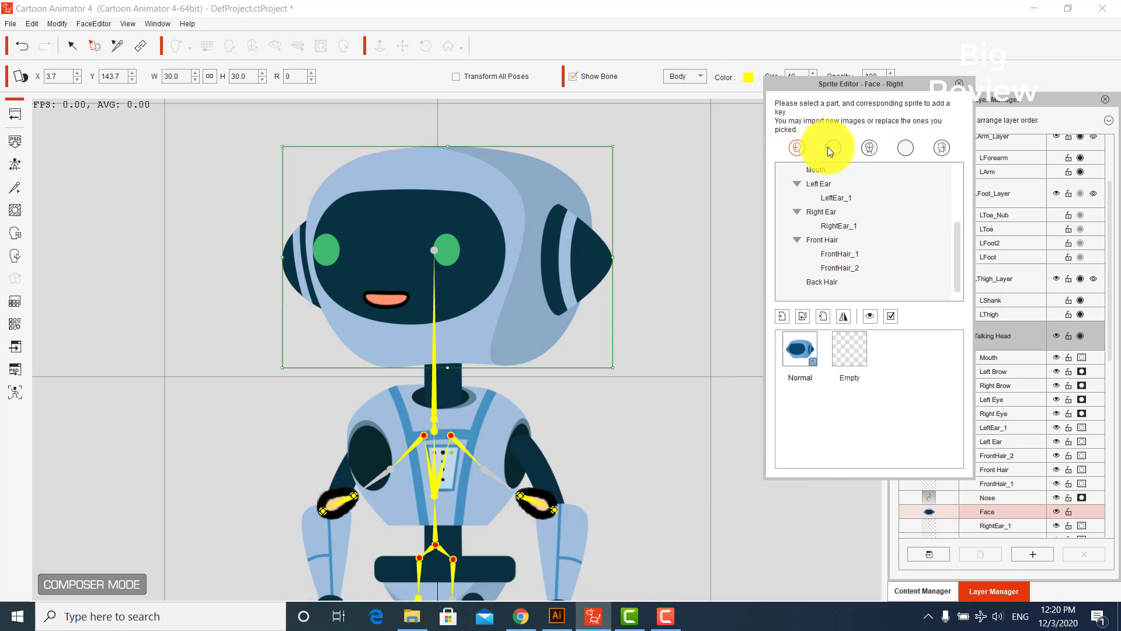
click(910, 148)
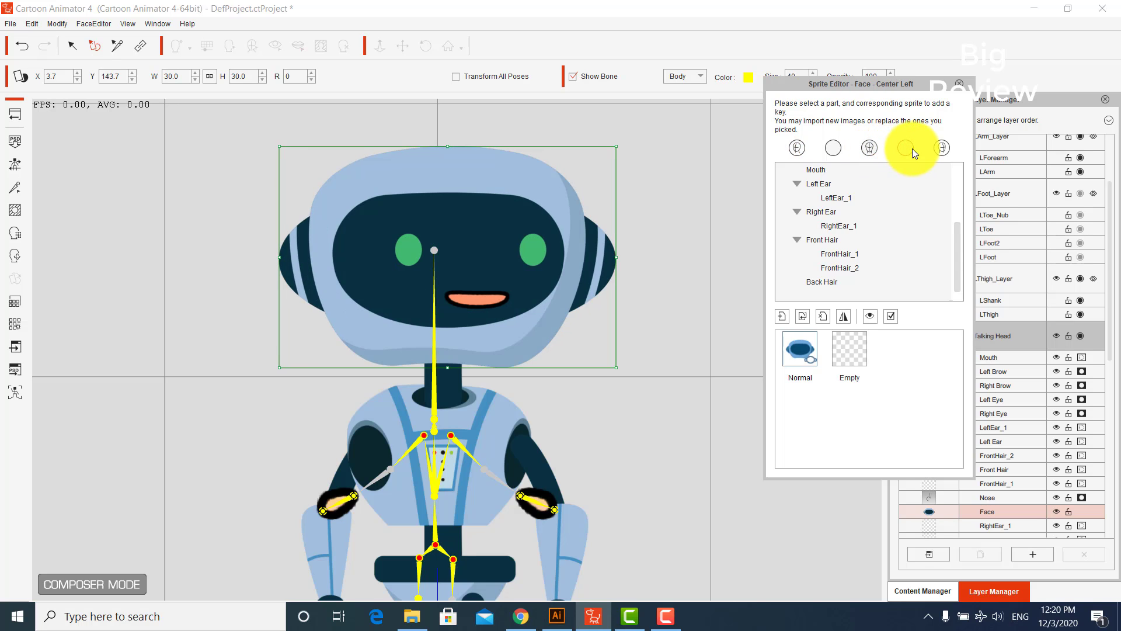
click(834, 149)
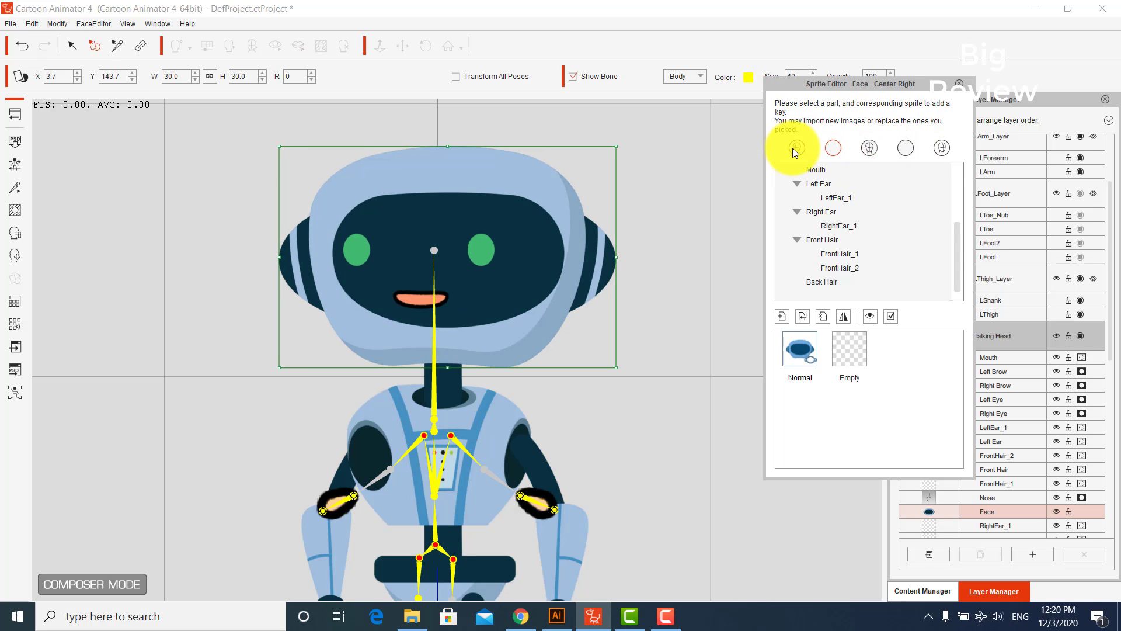
click(936, 148)
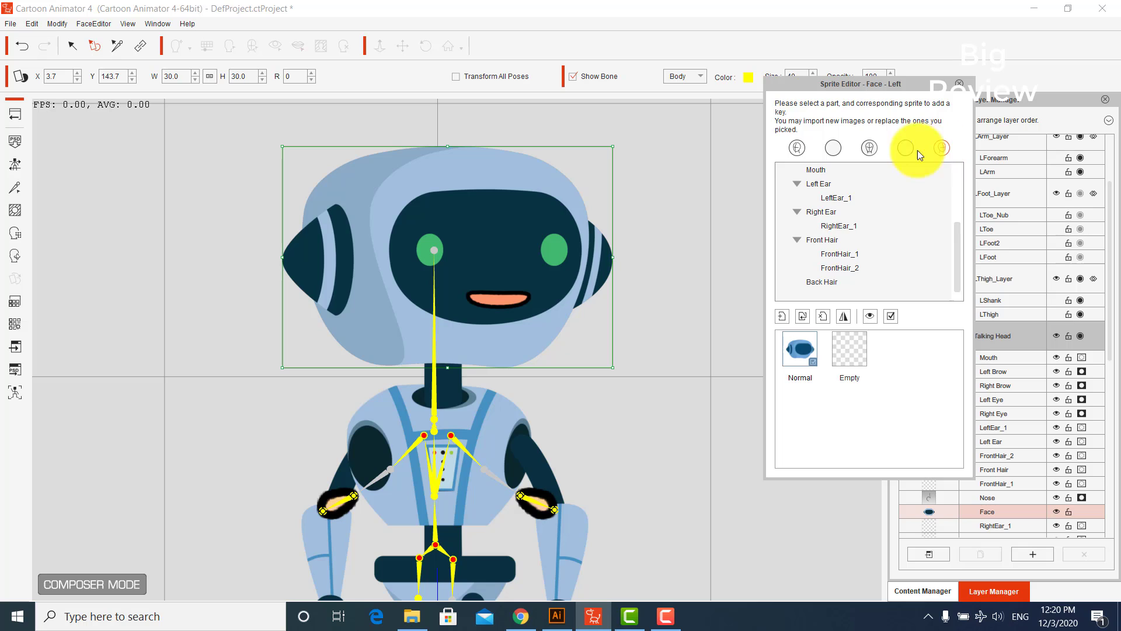
click(796, 148)
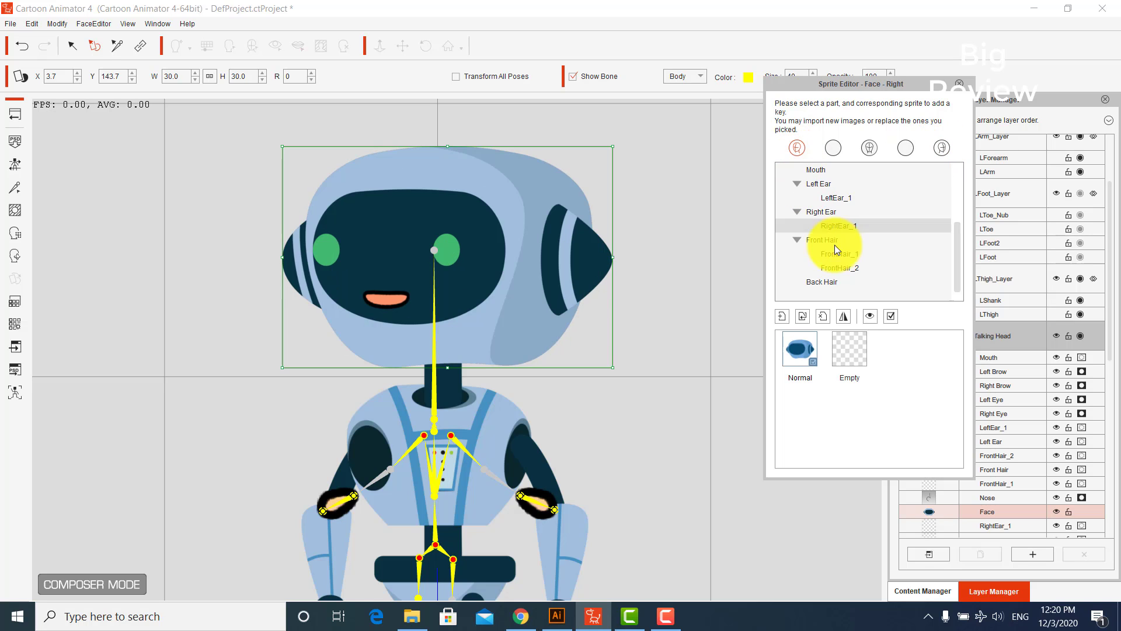
click(957, 89)
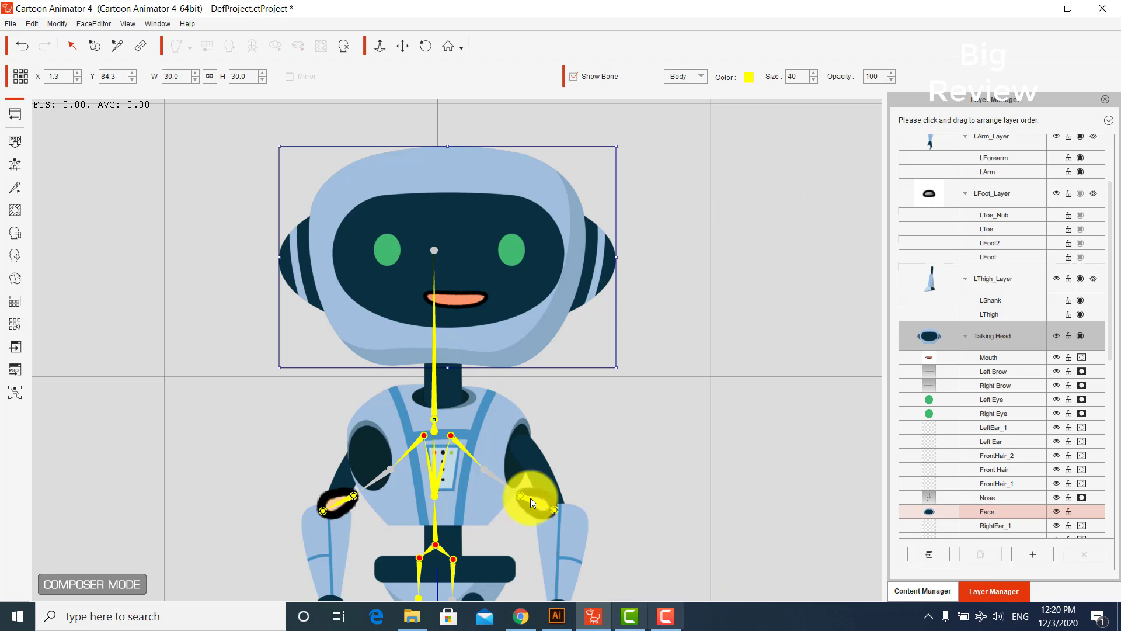
- Move the Head bone up from the neck to the base of the robot's head, at about X -1.3, Y 112.8
click(401, 45)
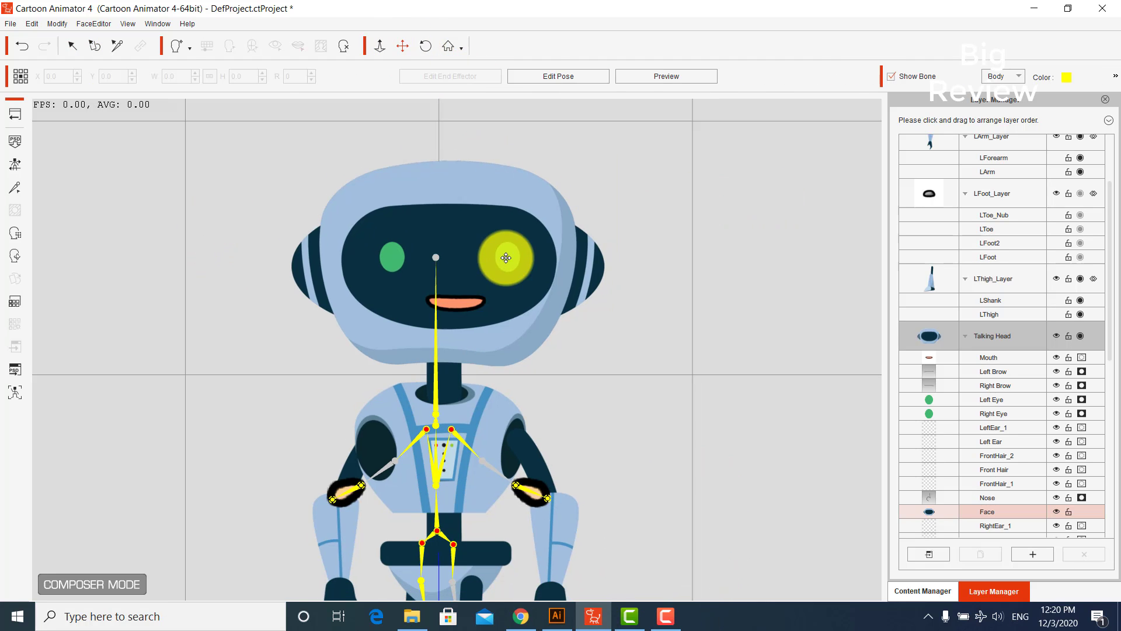
scroll(500, 269, down, 3)
drag(628, 406, 646, 303)
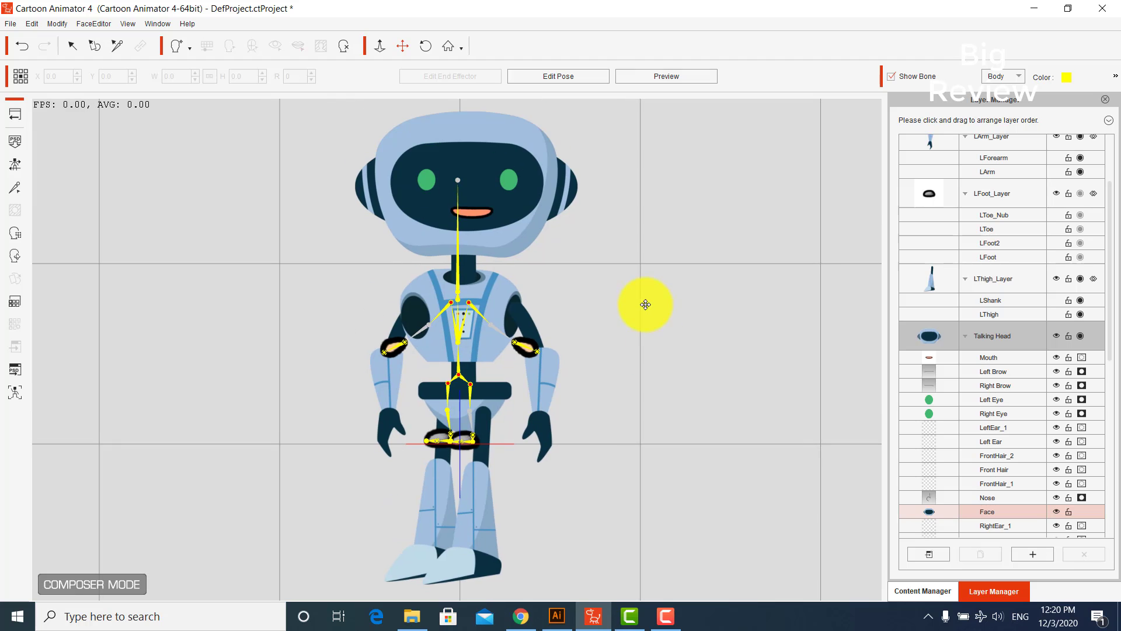
scroll(520, 320, up, 1)
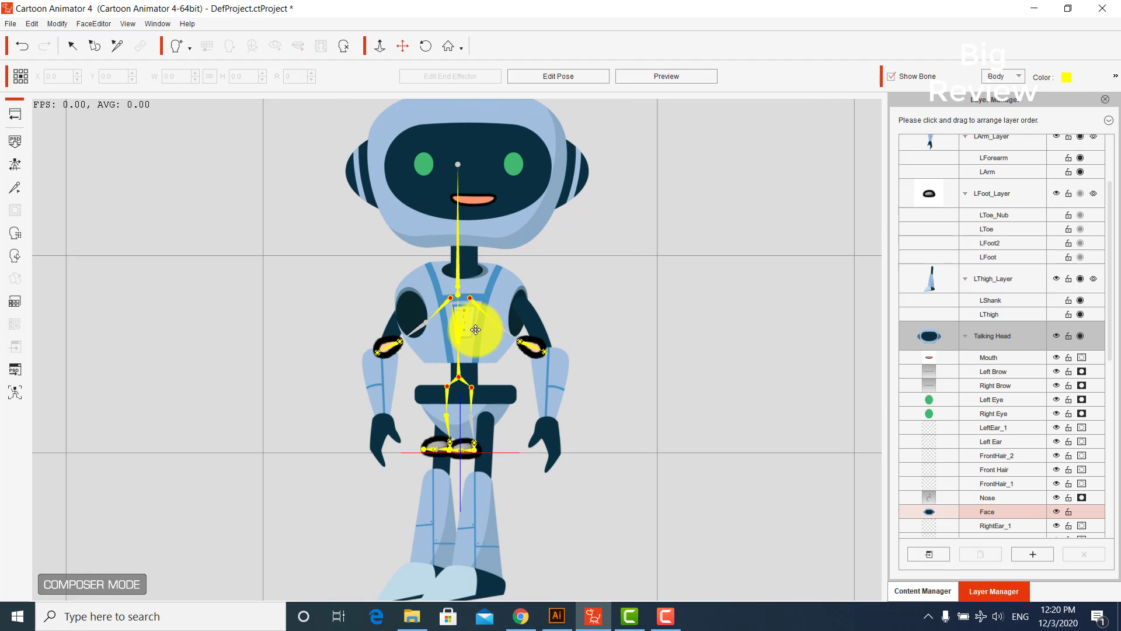
scroll(473, 327, up, 1)
scroll(480, 322, up, 1)
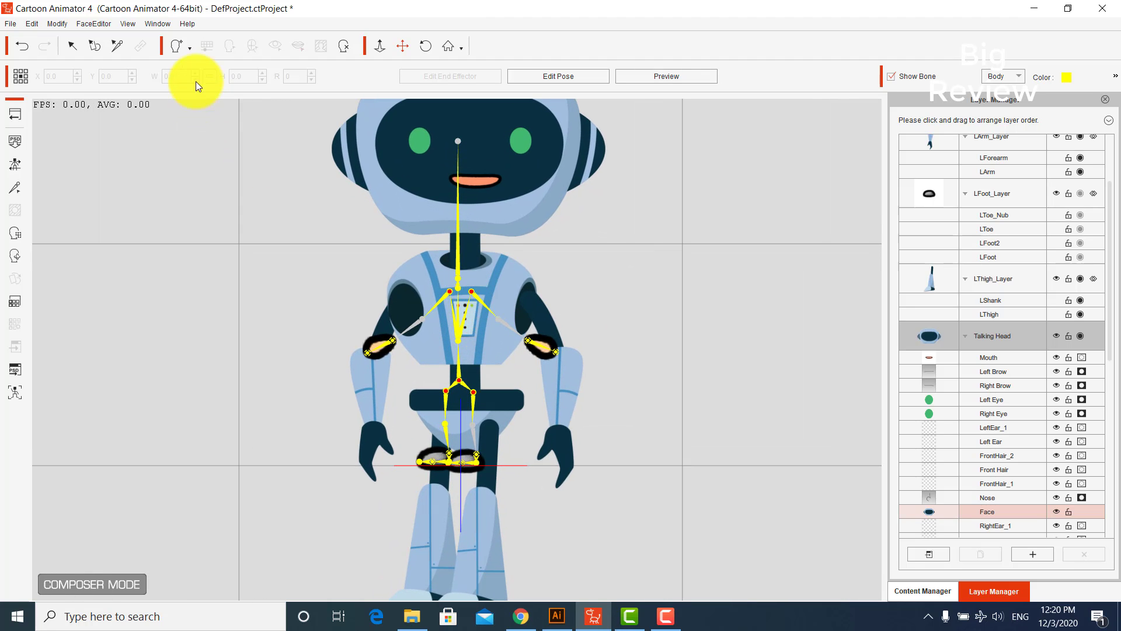
click(116, 45)
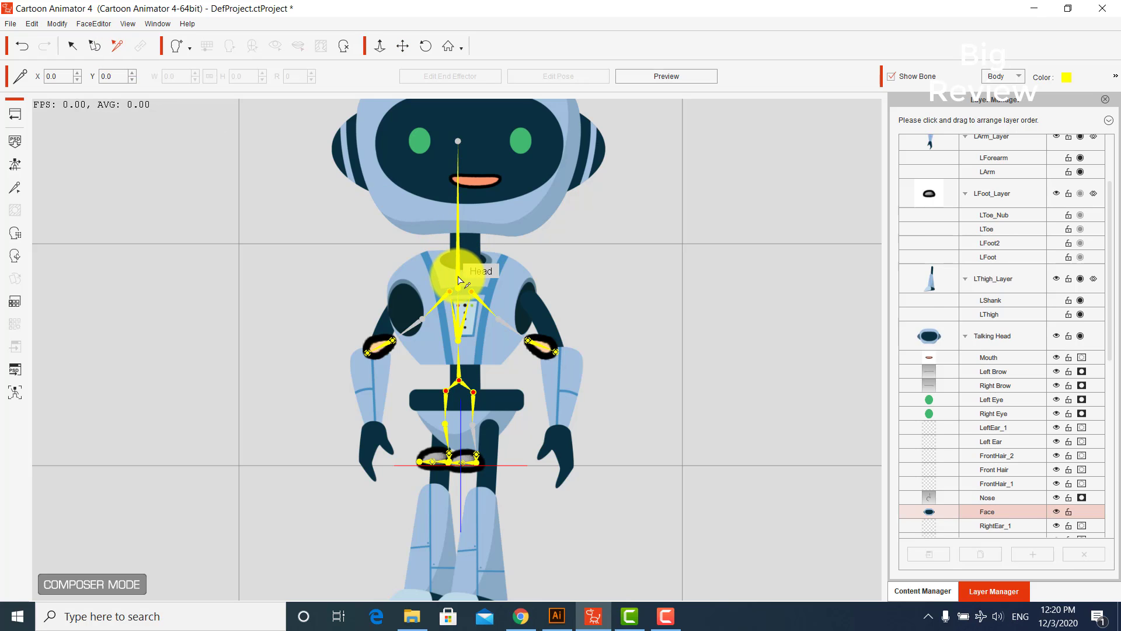
click(459, 272)
drag(459, 273, 459, 210)
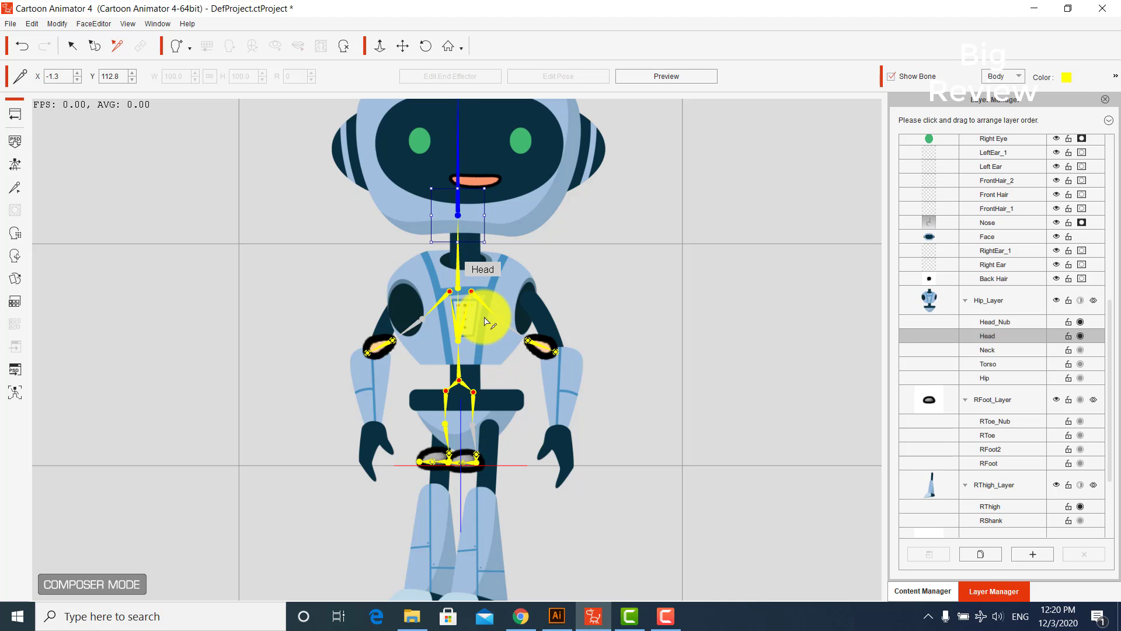
- Move the LArm bone to the robot's left shoulder at about X 30.7, Y 77.7, and align it along the upper arm
click(473, 299)
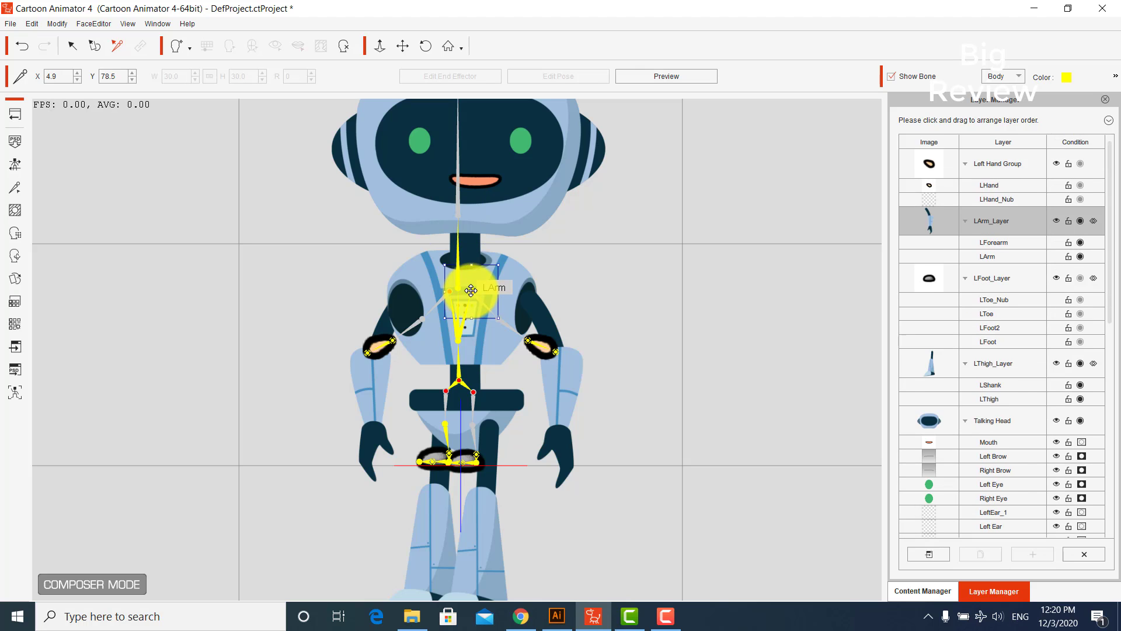
drag(471, 290, 529, 292)
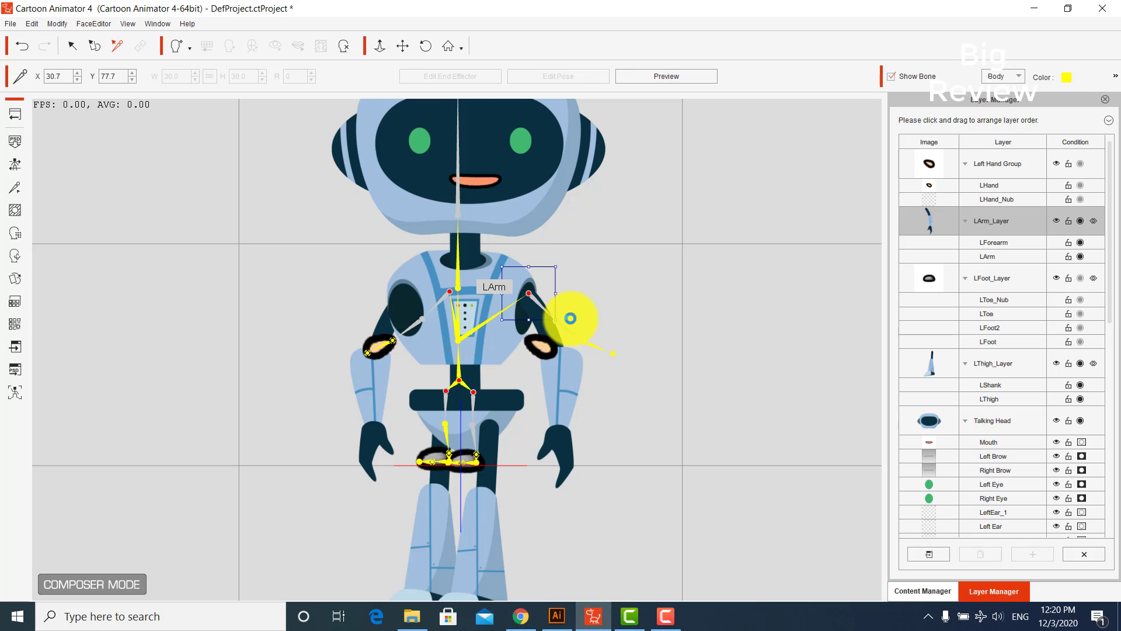
click(568, 319)
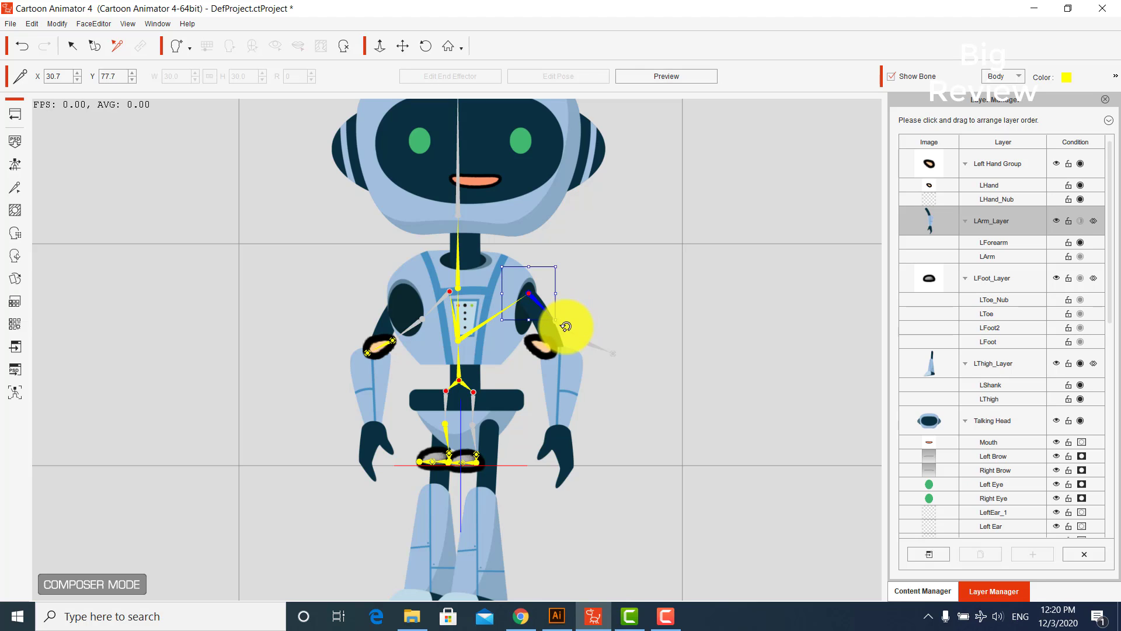
drag(566, 326, 567, 340)
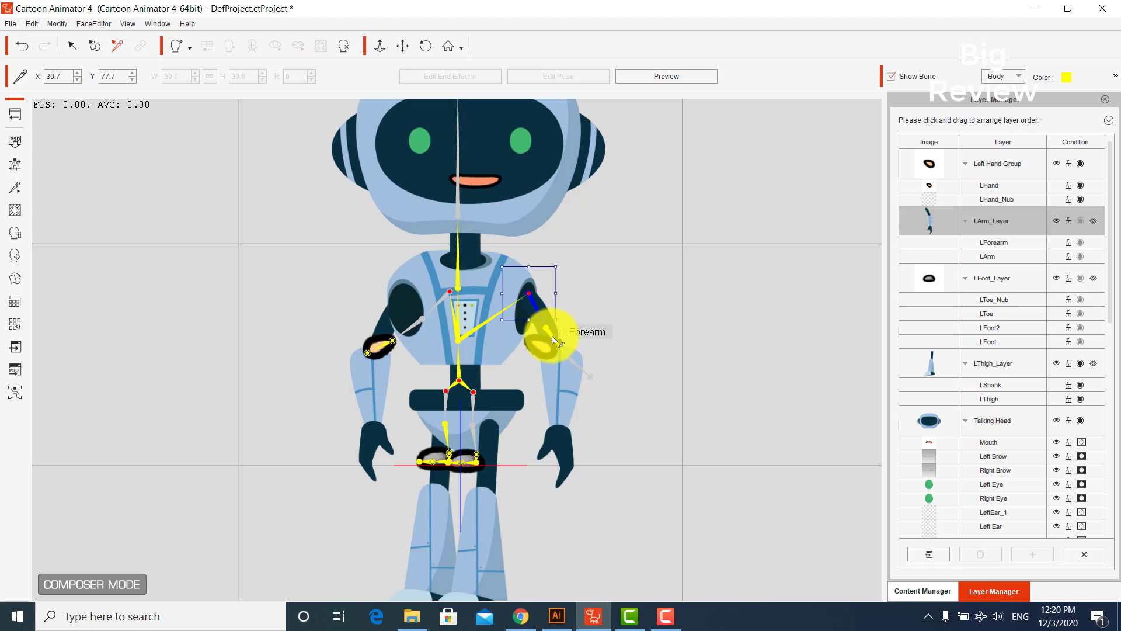
- Place the LForearm bone at the left elbow and the LHand bone at the left wrist, undoing the last adjustment
click(560, 339)
drag(563, 361, 580, 469)
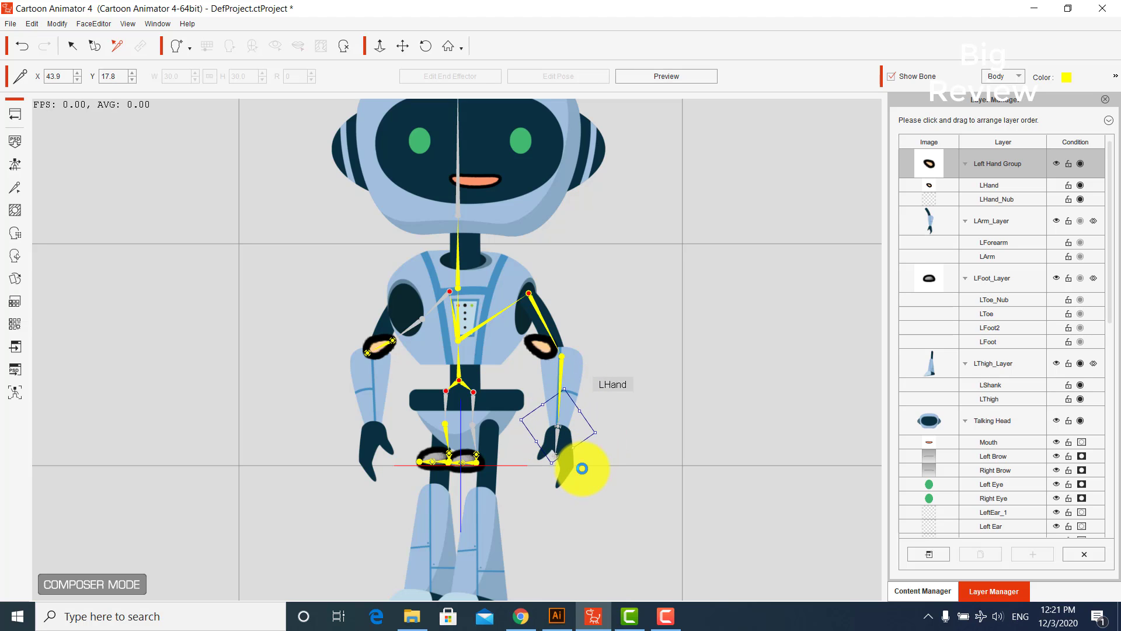
key(ctrl+z)
- Move the RArm bone to the robot's right shoulder at about X -24.5, Y 73.8, and align it along the upper arm
click(451, 298)
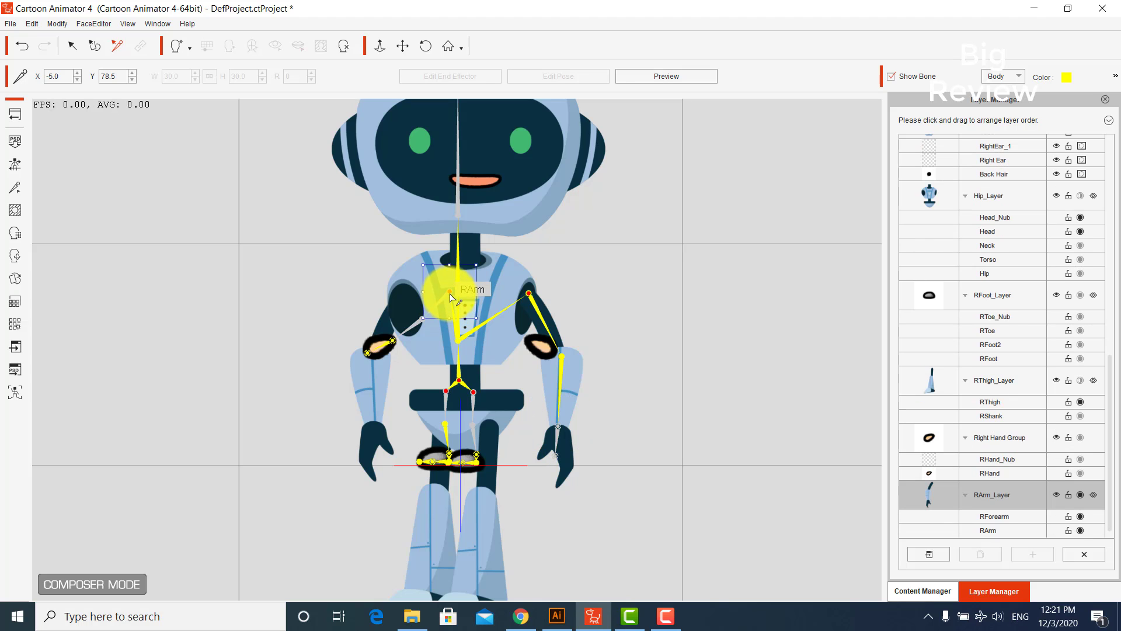
drag(449, 291, 407, 301)
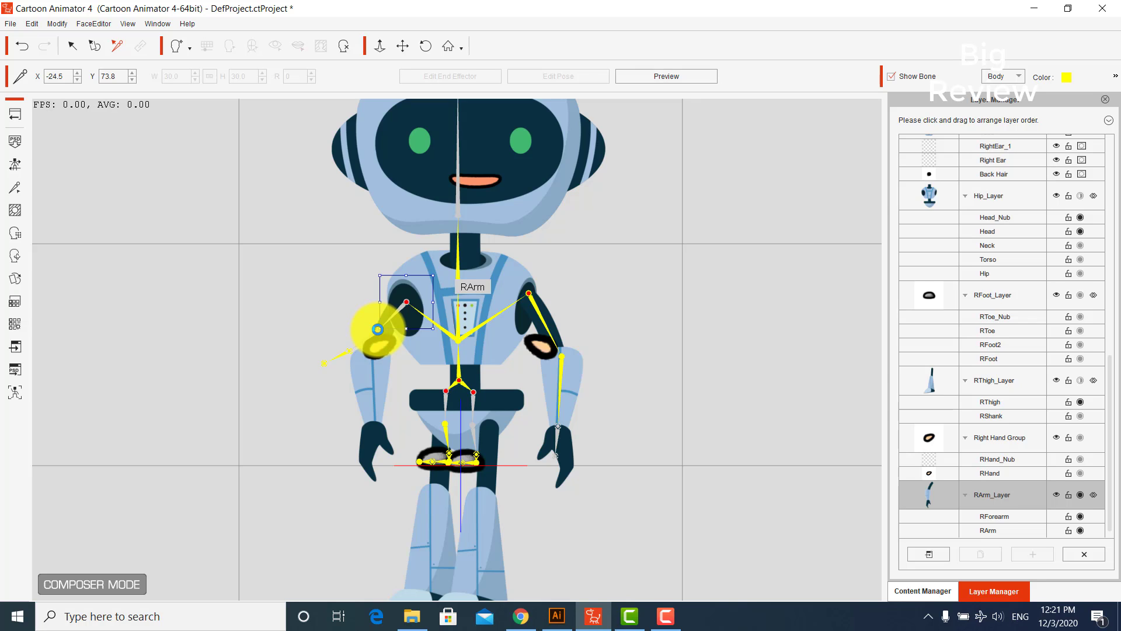
drag(383, 328, 372, 339)
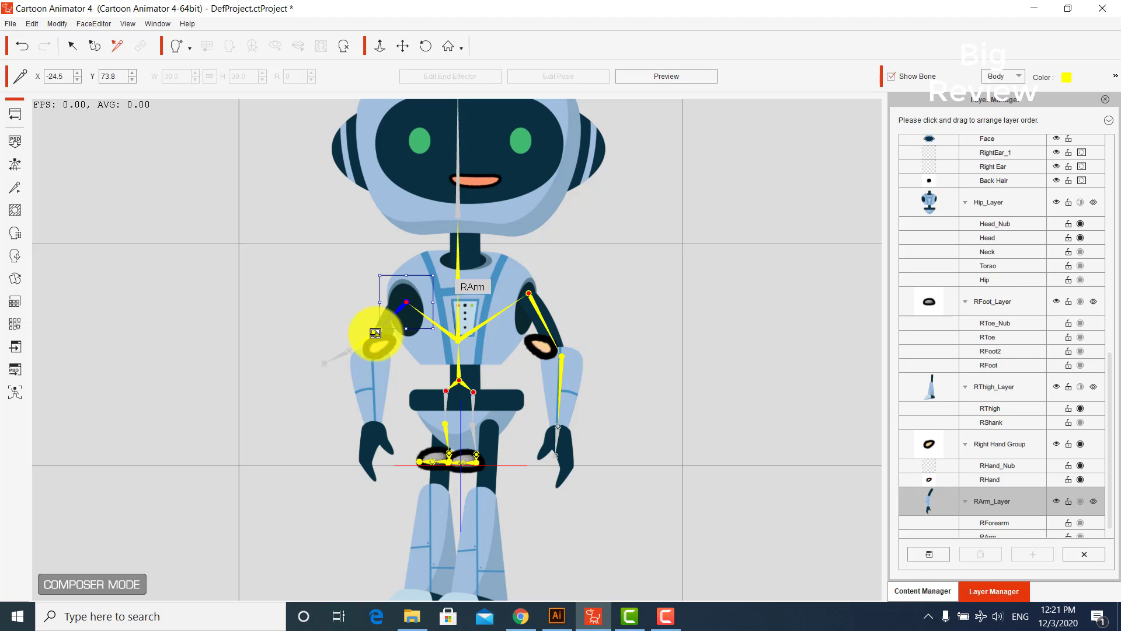
- Place the RForearm bone at the right elbow and the RHand bone at the right wrist, at about X -40.6, Y 18.2
click(380, 331)
drag(380, 331, 373, 424)
click(366, 400)
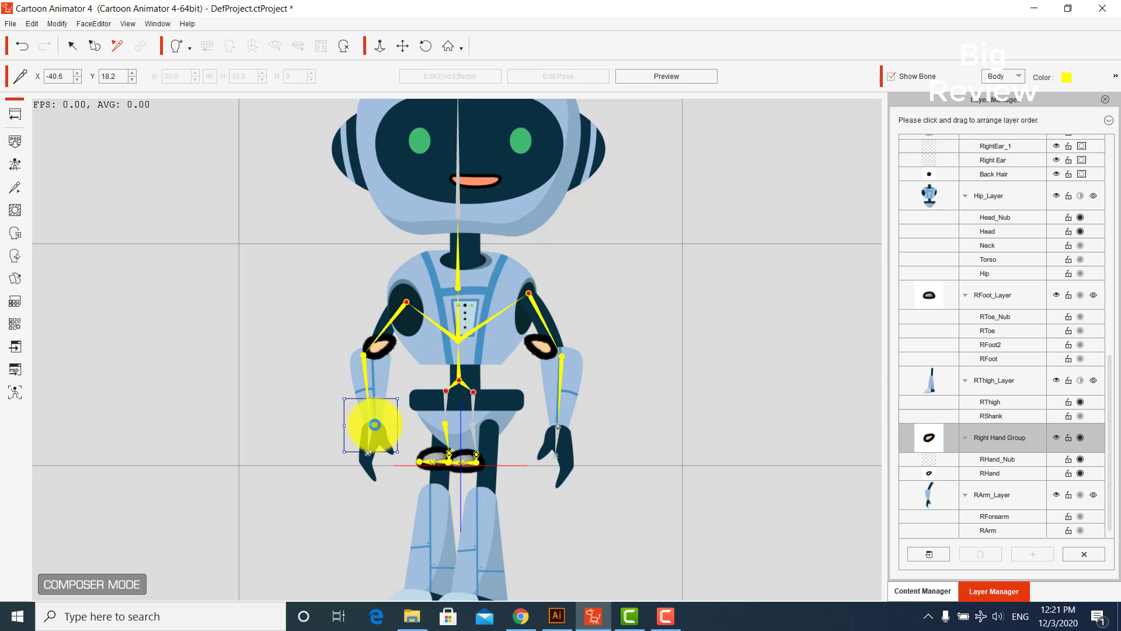
click(382, 354)
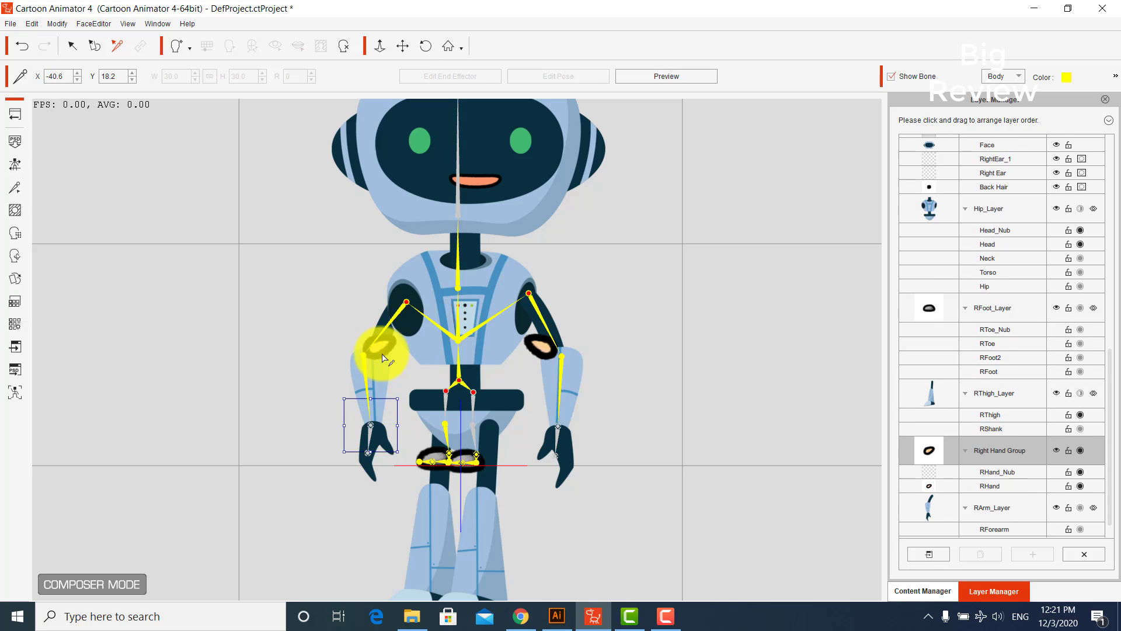
click(374, 352)
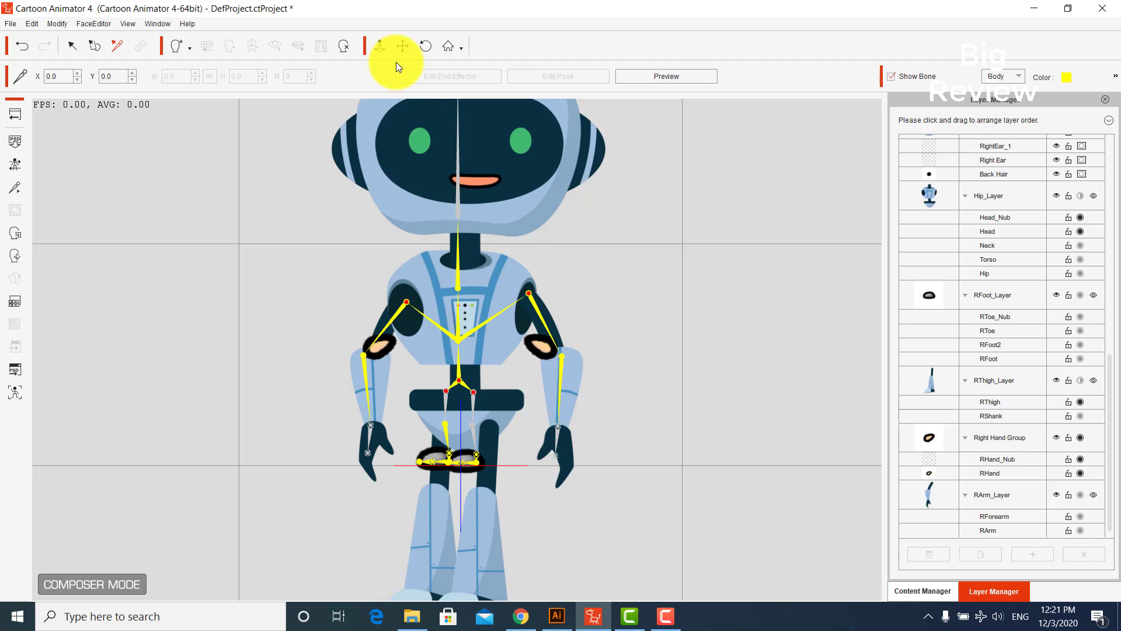
- Center the Hip bone on the robot's waist at about X 0.0, Y 38.2
click(402, 46)
drag(655, 375, 643, 205)
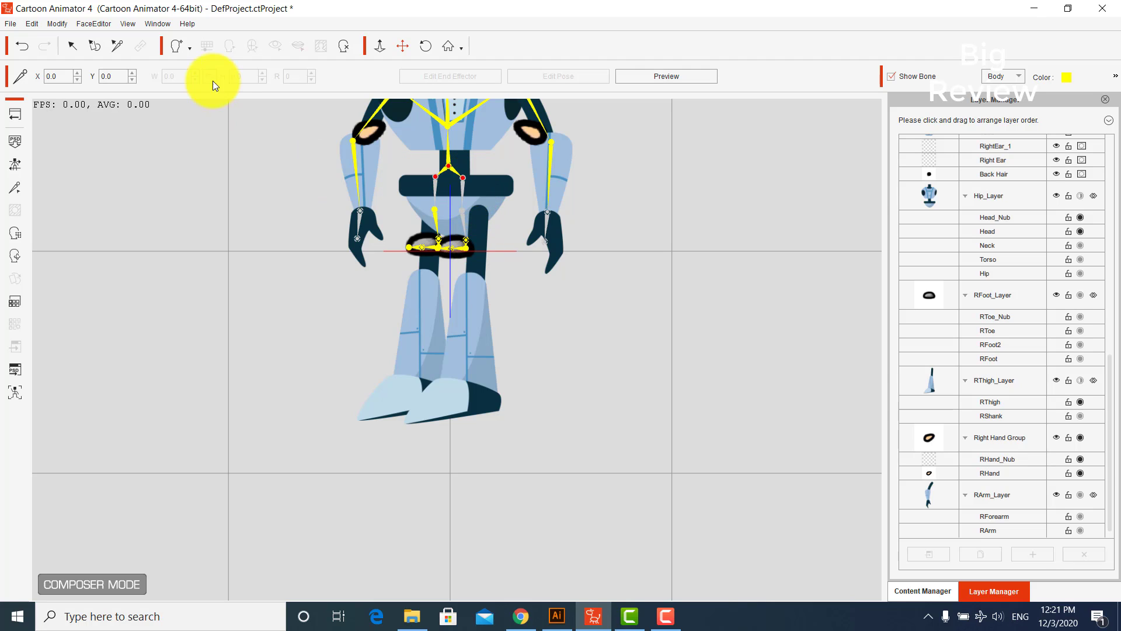
click(123, 47)
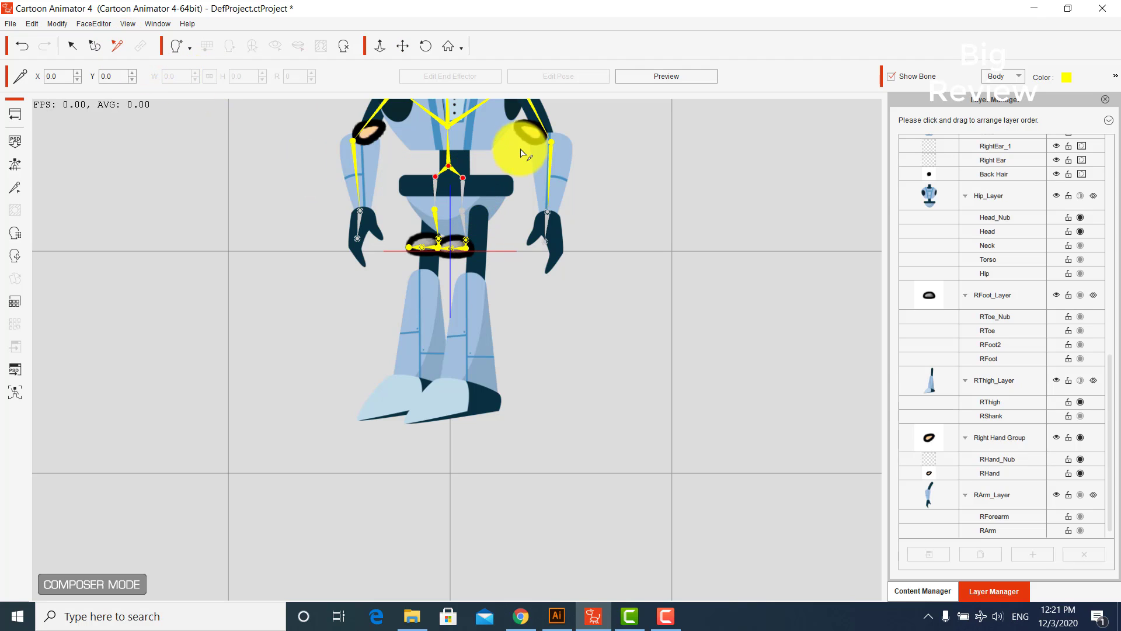
click(464, 180)
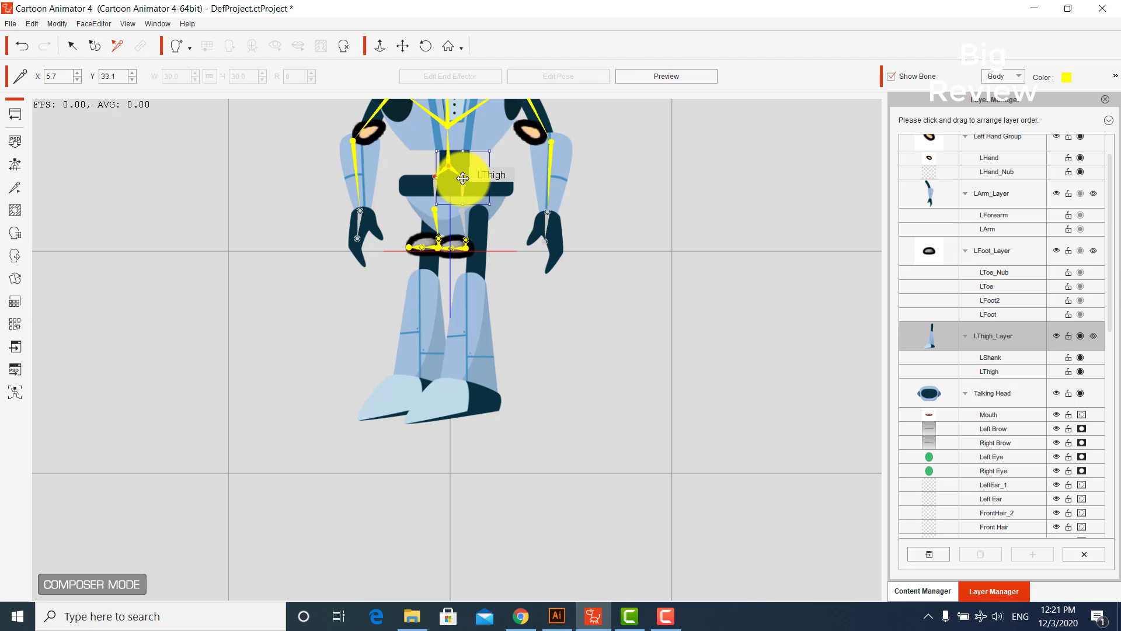
click(451, 171)
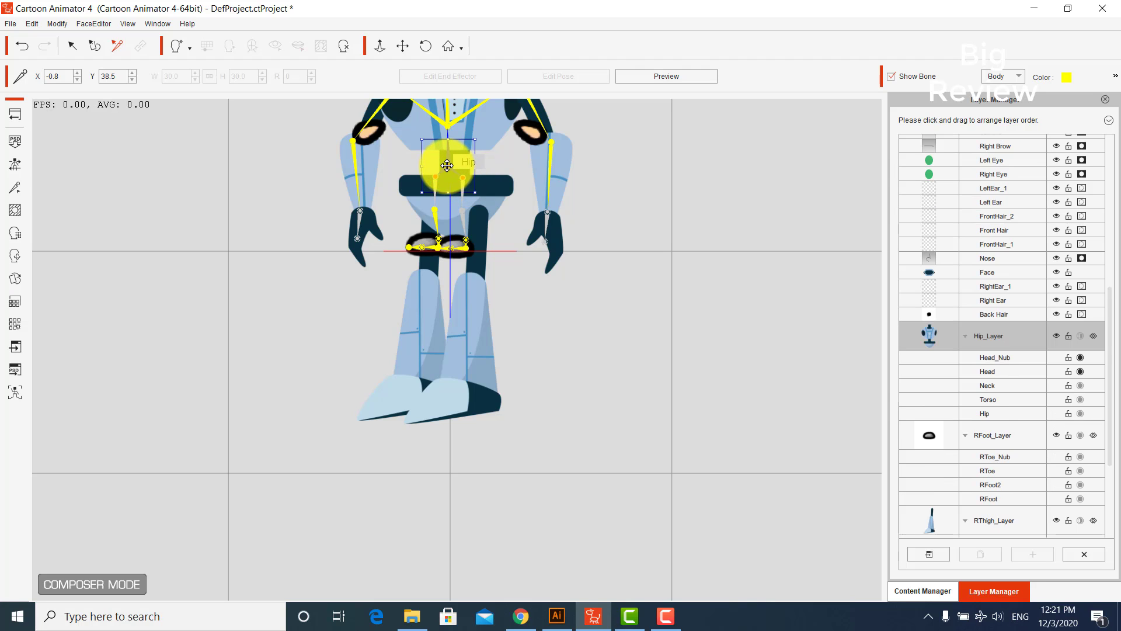
mouse_move(446, 166)
mouse_down()
mouse_move(447, 180)
mouse_move(449, 162)
mouse_up()
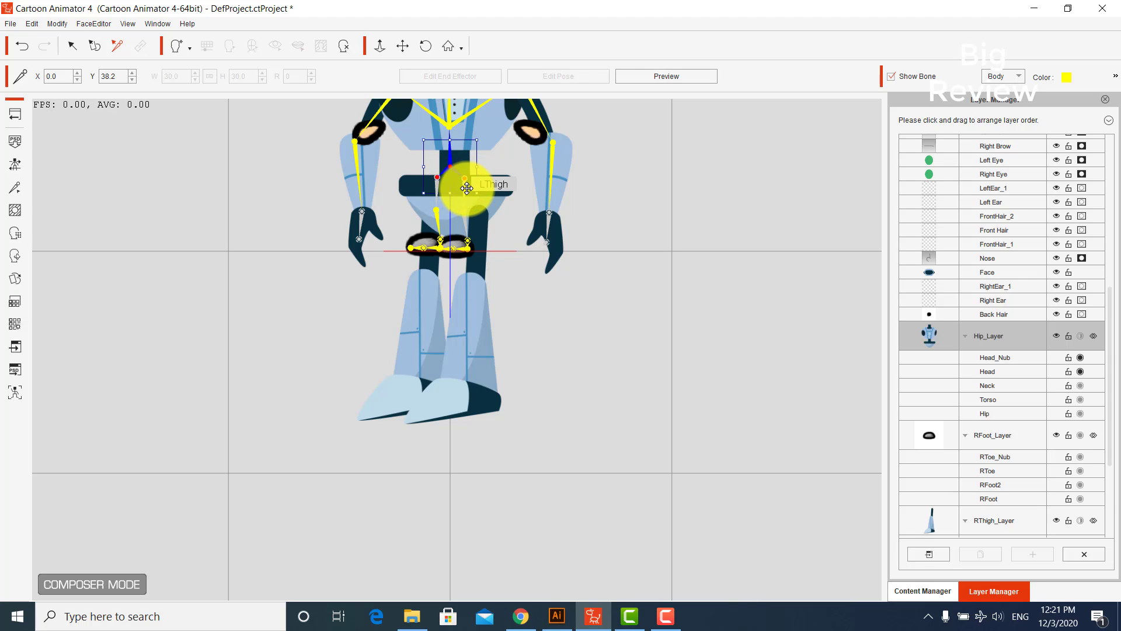
- Move the LThigh bone down to the top of the left leg, at about X 11.8, Y 17.6
click(467, 186)
drag(467, 186, 476, 213)
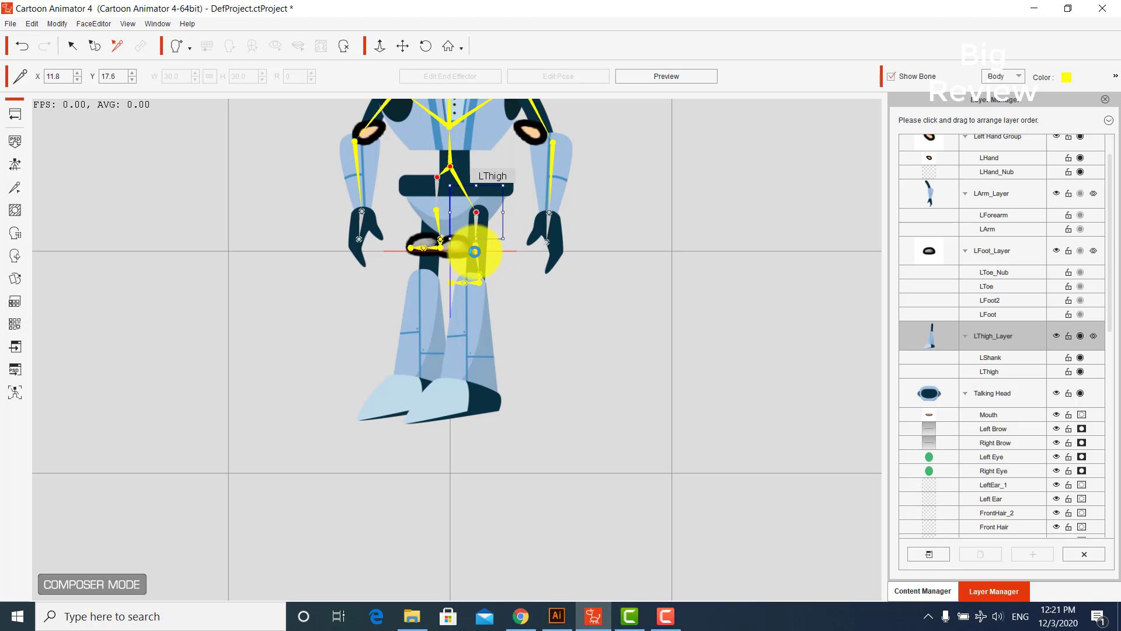
- Place the LShank bone at the left knee, about X 9.3, Y -17.8, and the LFoot bone at the ankle, about X 13.7, Y -62.6
click(475, 251)
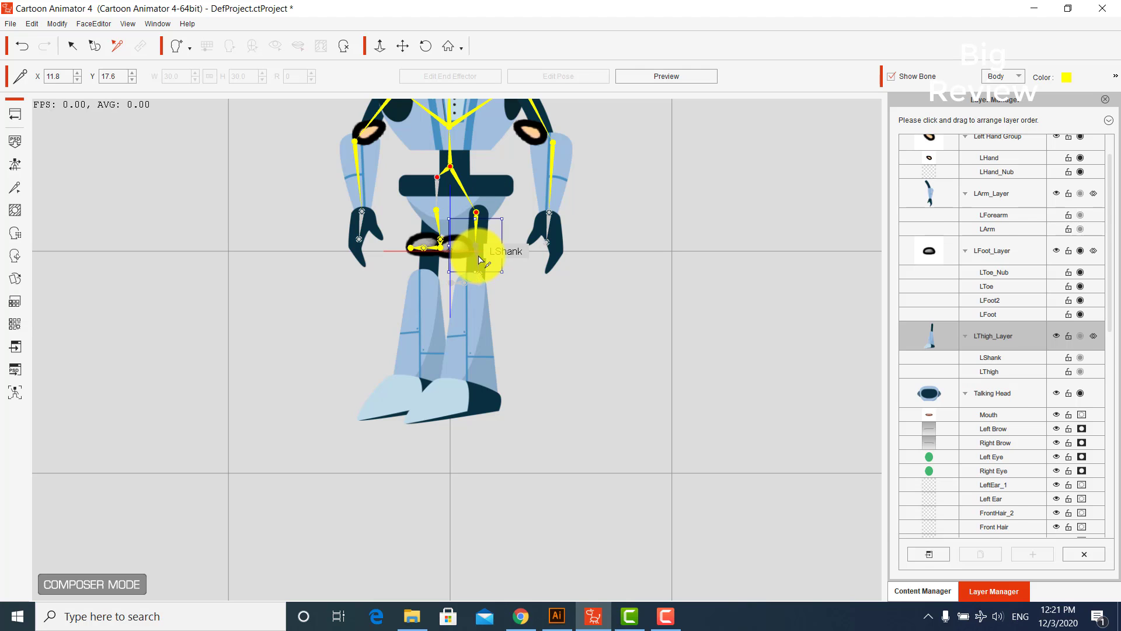
drag(479, 259, 472, 295)
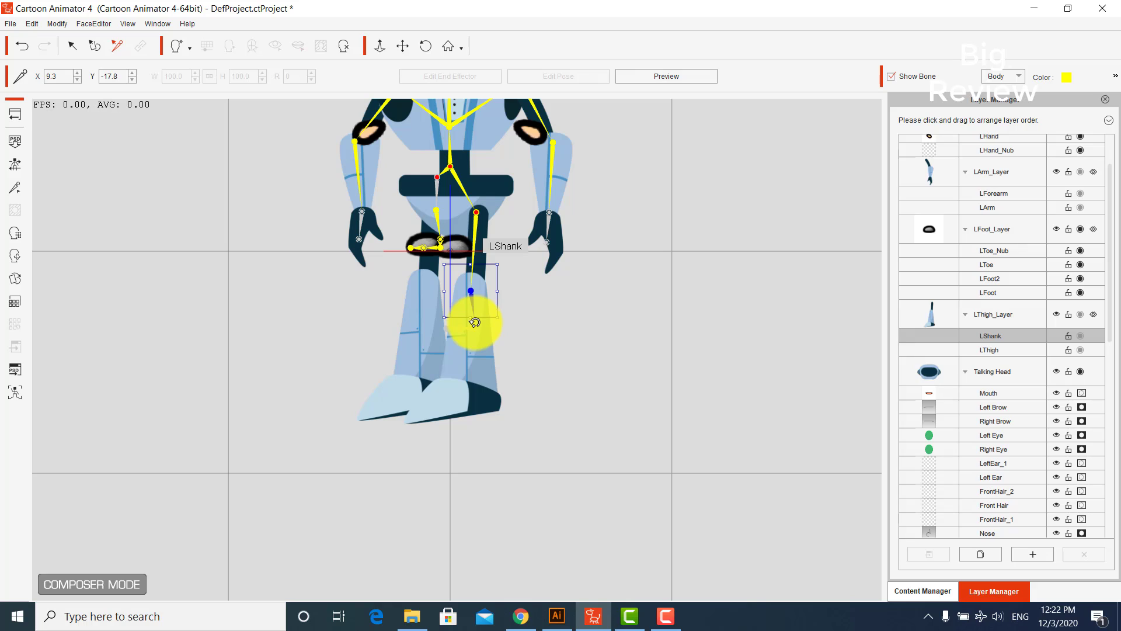
drag(474, 322, 479, 391)
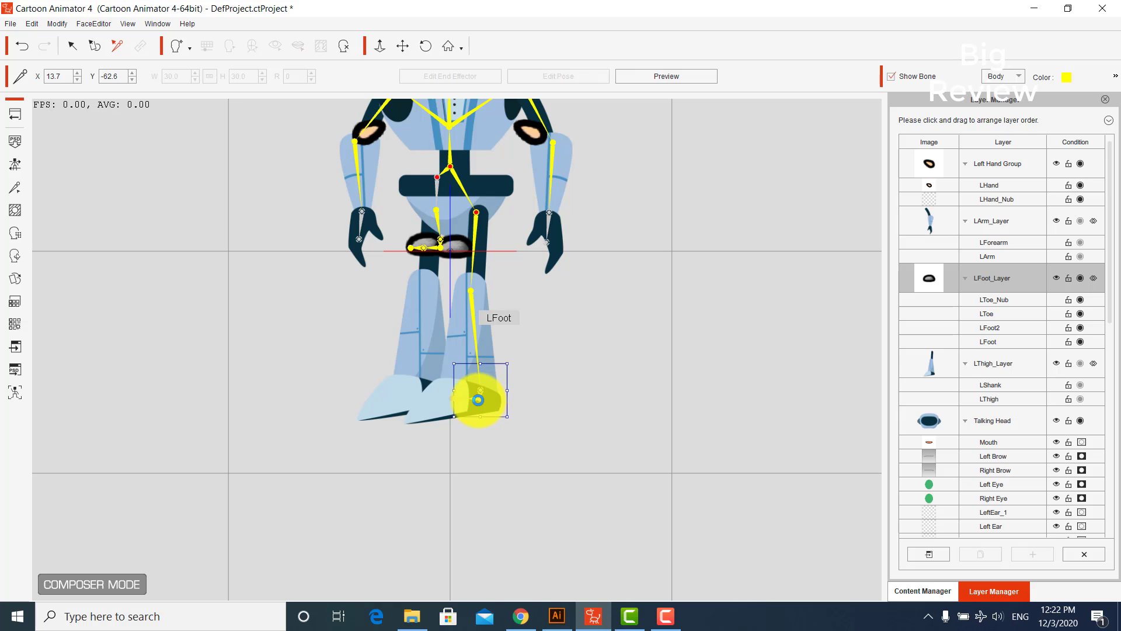
- Place the LFoot2 bone in the left heel at about X 13.6, Y -68.2, and the LToe bone toward the toes at about X -5.4, Y -69.5
click(479, 403)
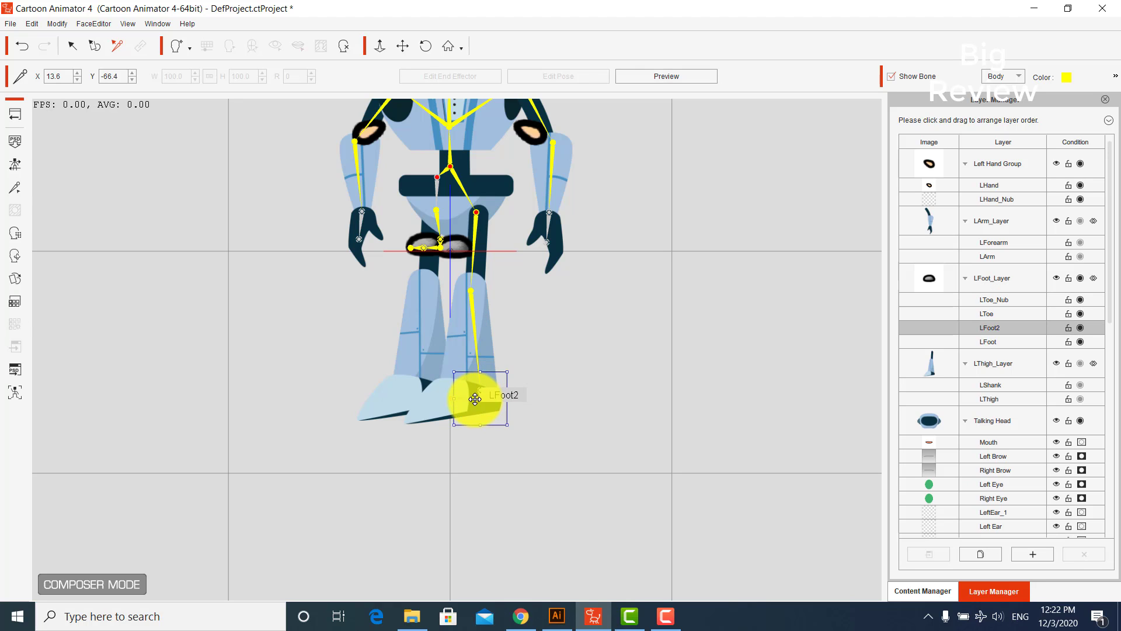
drag(475, 399, 475, 403)
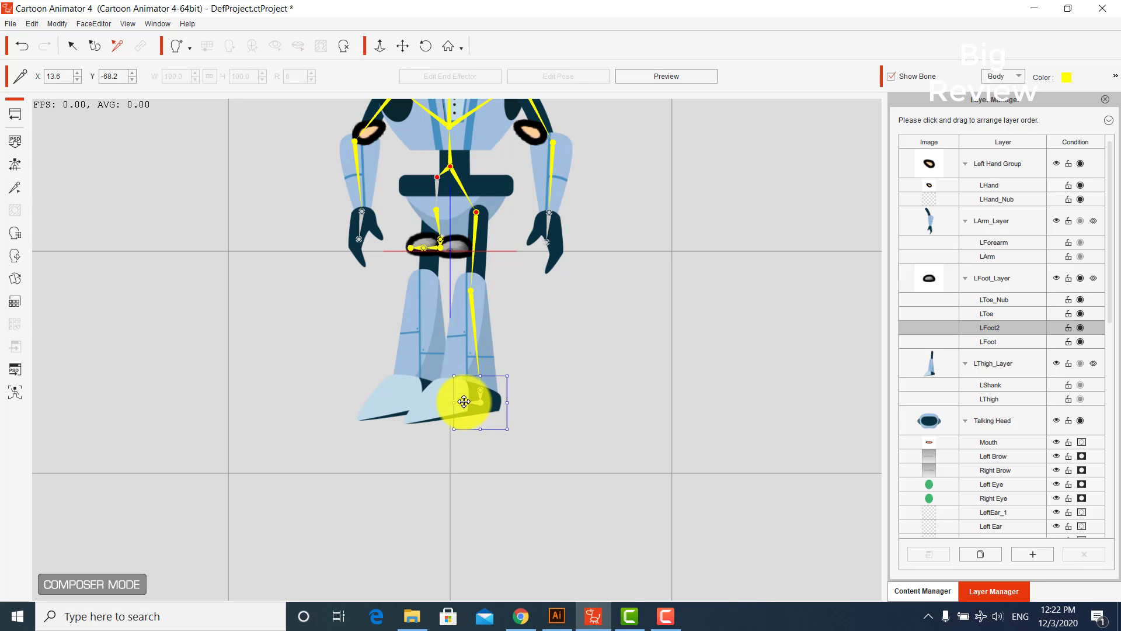
click(464, 408)
click(458, 401)
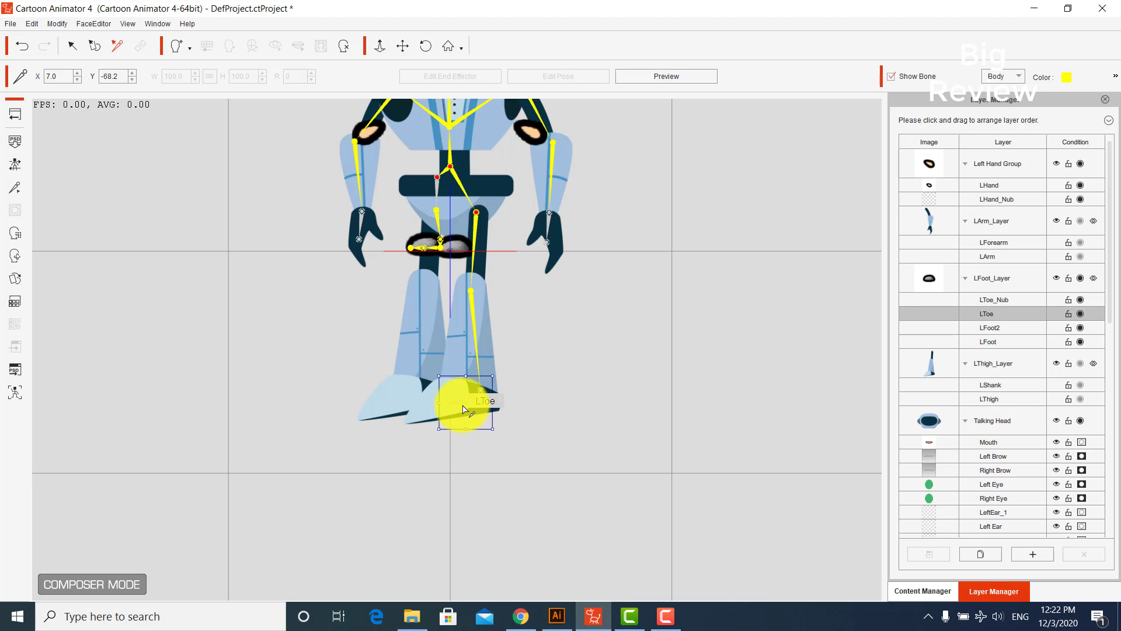
drag(435, 406, 431, 404)
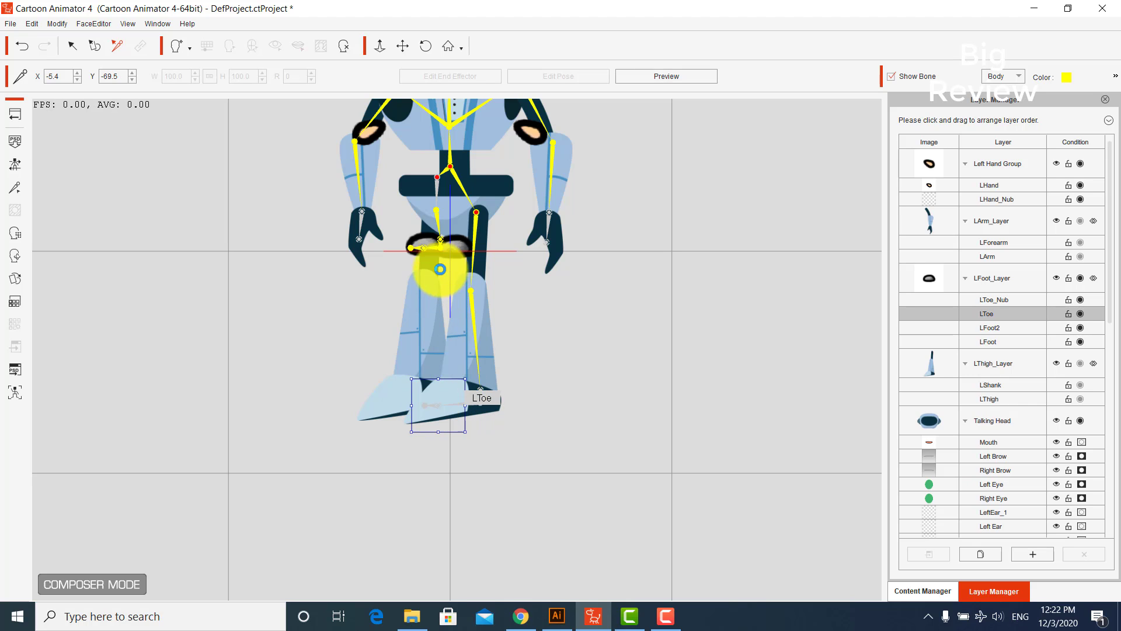
- Move the RThigh bone to the top of the right leg, about X -9.6, Y 16.9, and fit the RShank bone to the right knee
click(437, 211)
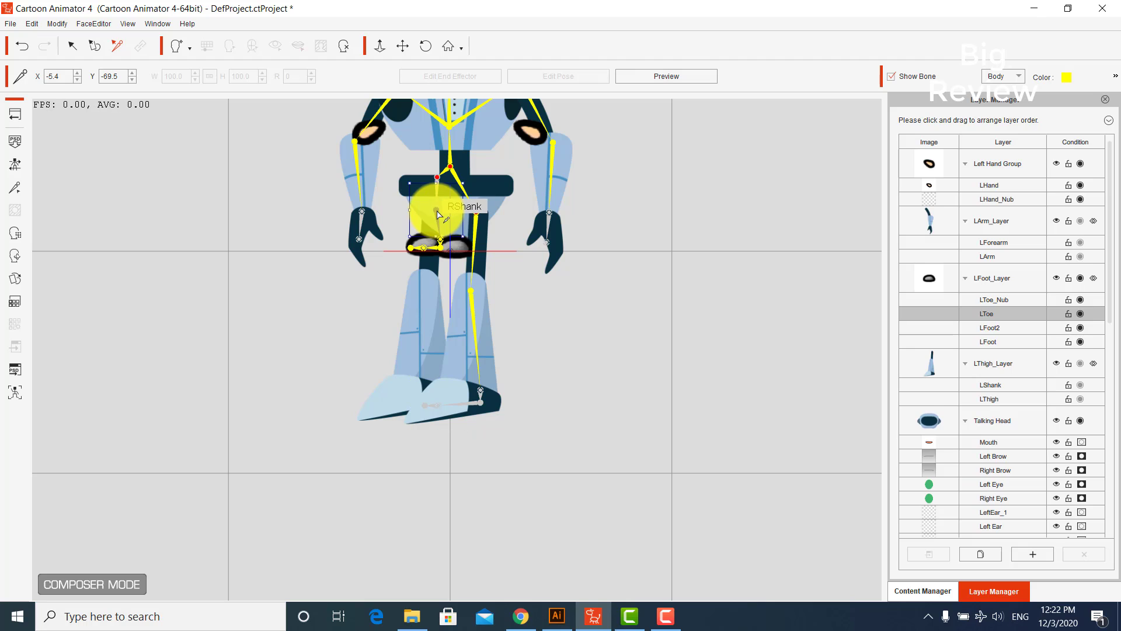
mouse_move(436, 210)
mouse_down()
mouse_move(421, 219)
mouse_move(435, 218)
mouse_up()
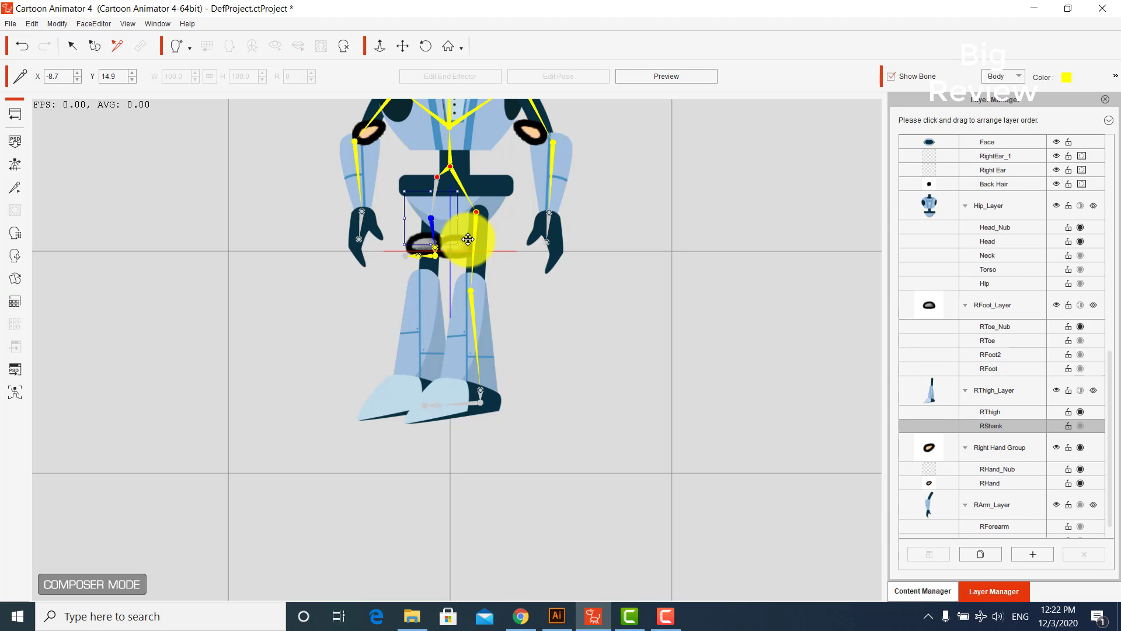
drag(438, 220, 426, 258)
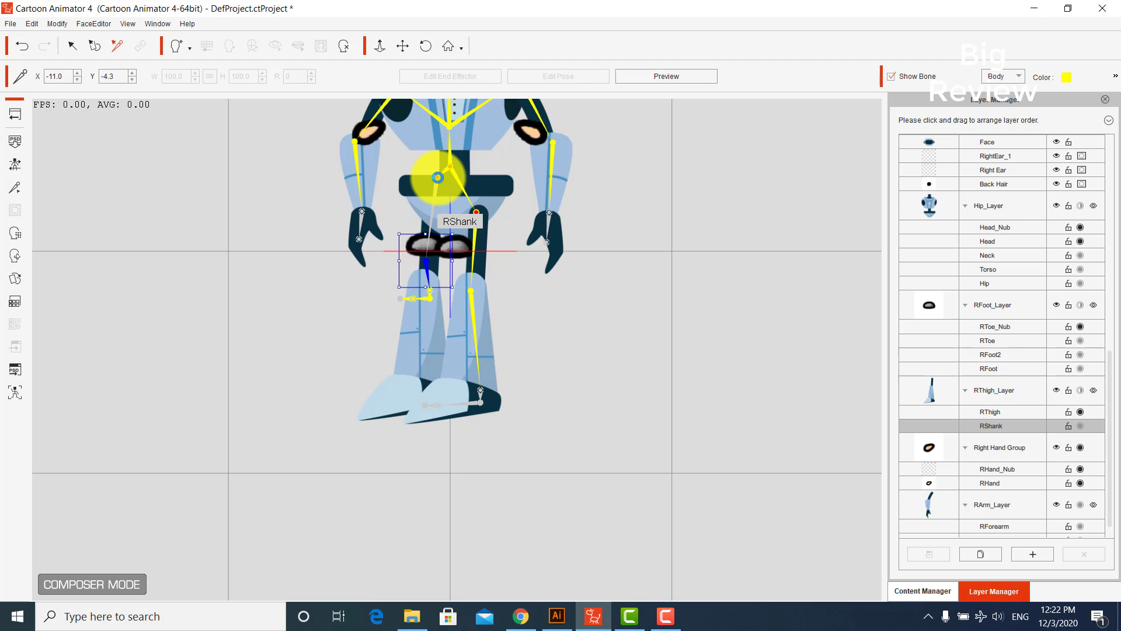
drag(437, 177, 445, 243)
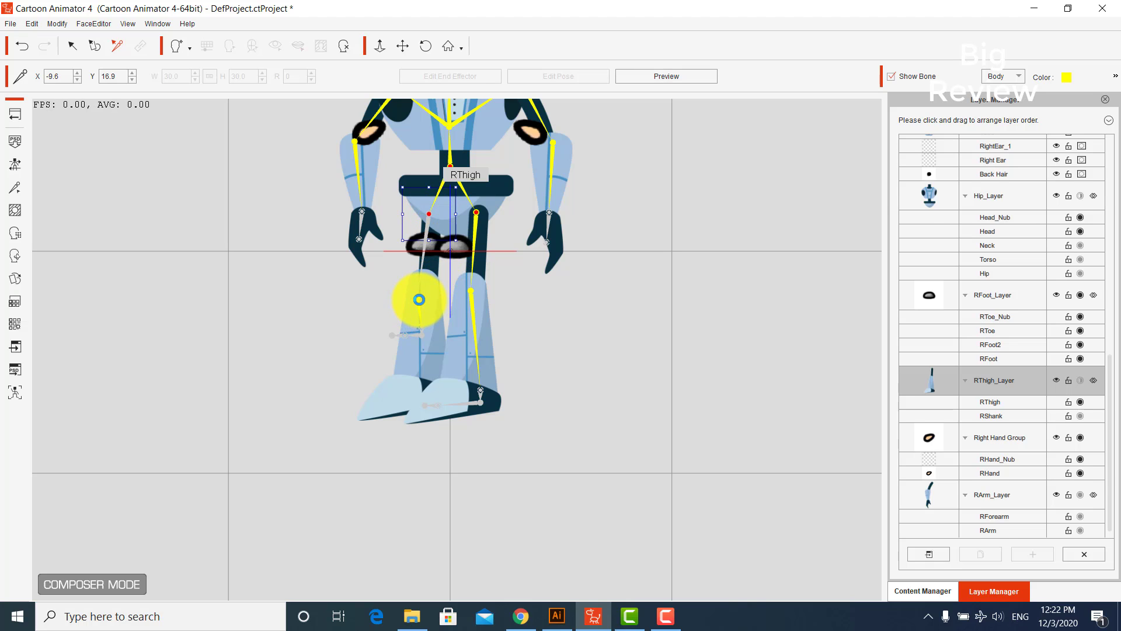
click(415, 293)
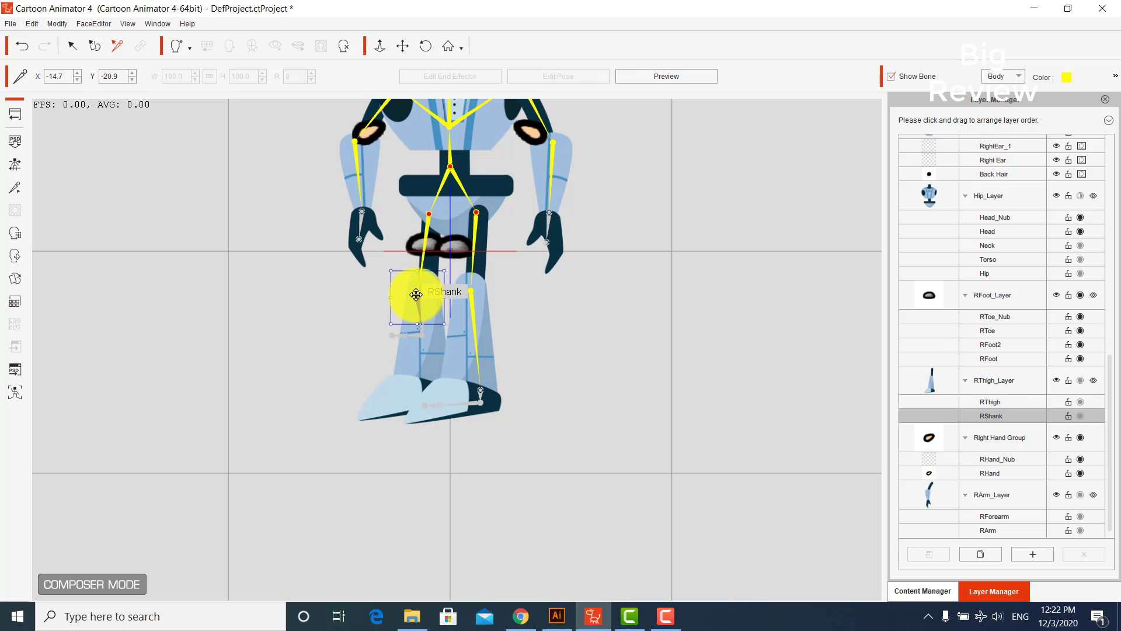
drag(415, 294, 421, 337)
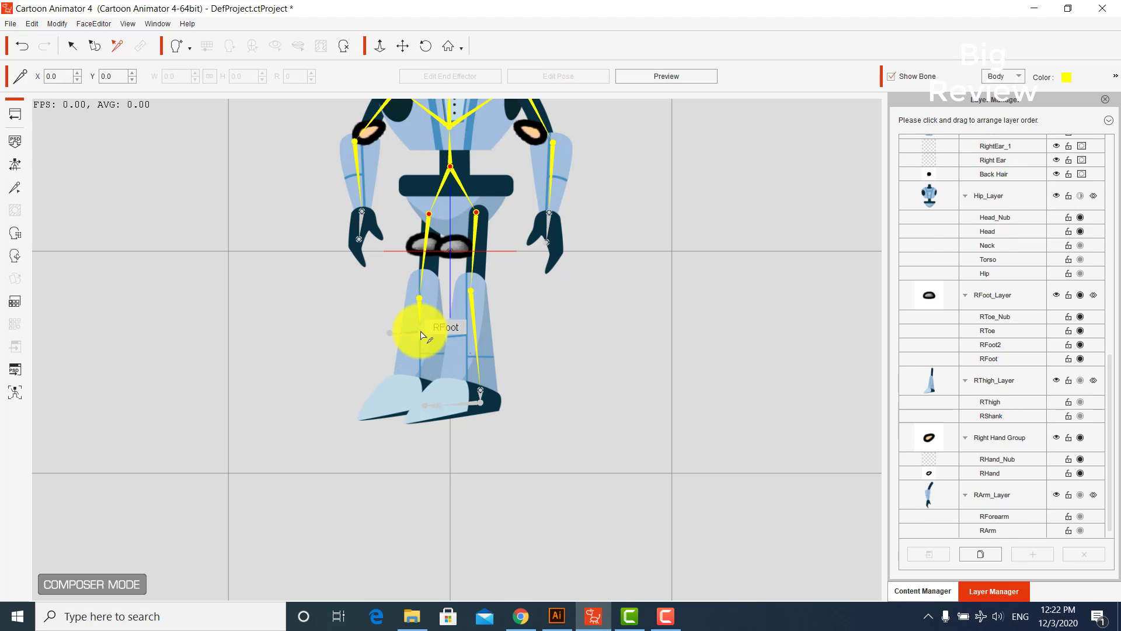
- Place the RFoot bone at the right ankle, about X -13.6, Y -59.7, and the RToe bone near the toes, about X -31.3, Y -67.7
click(421, 332)
drag(421, 333, 418, 384)
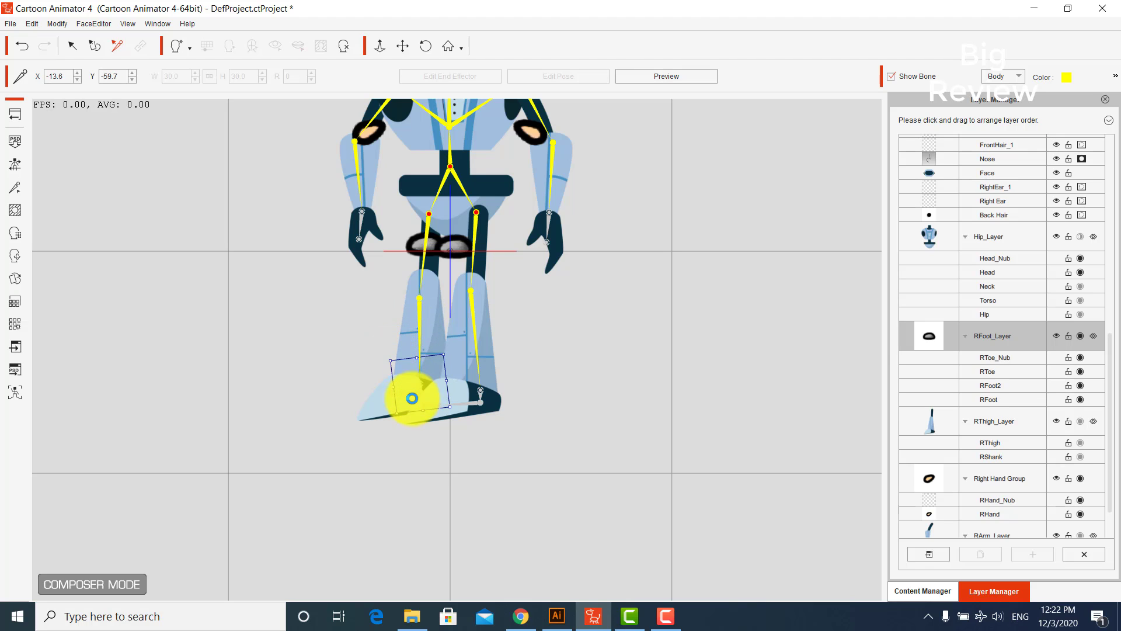
click(408, 397)
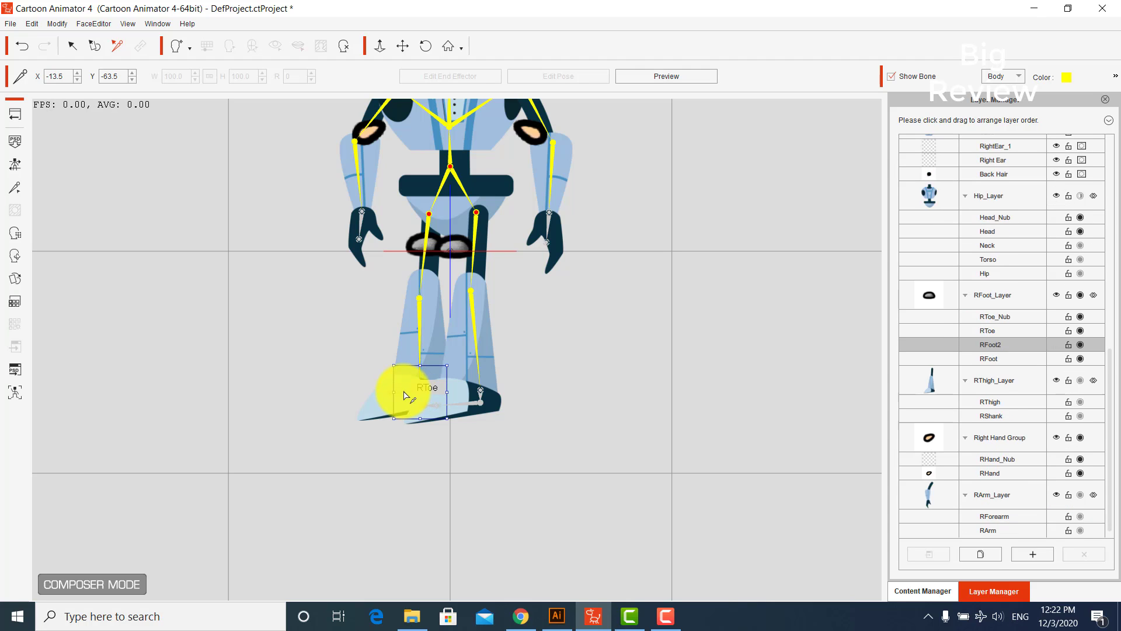
click(386, 400)
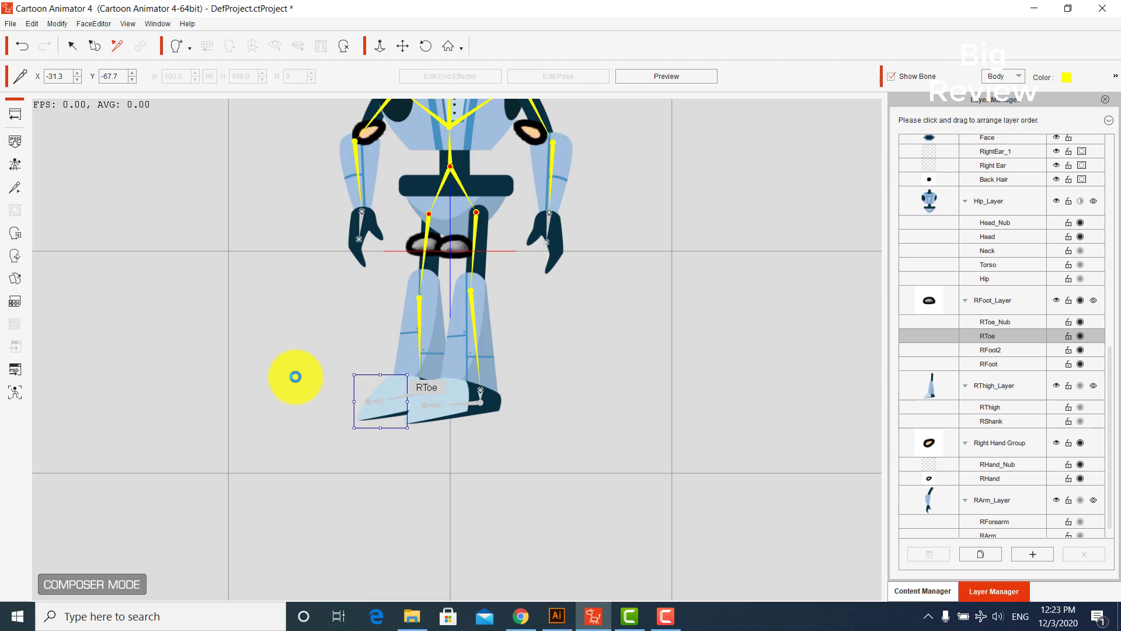
click(312, 376)
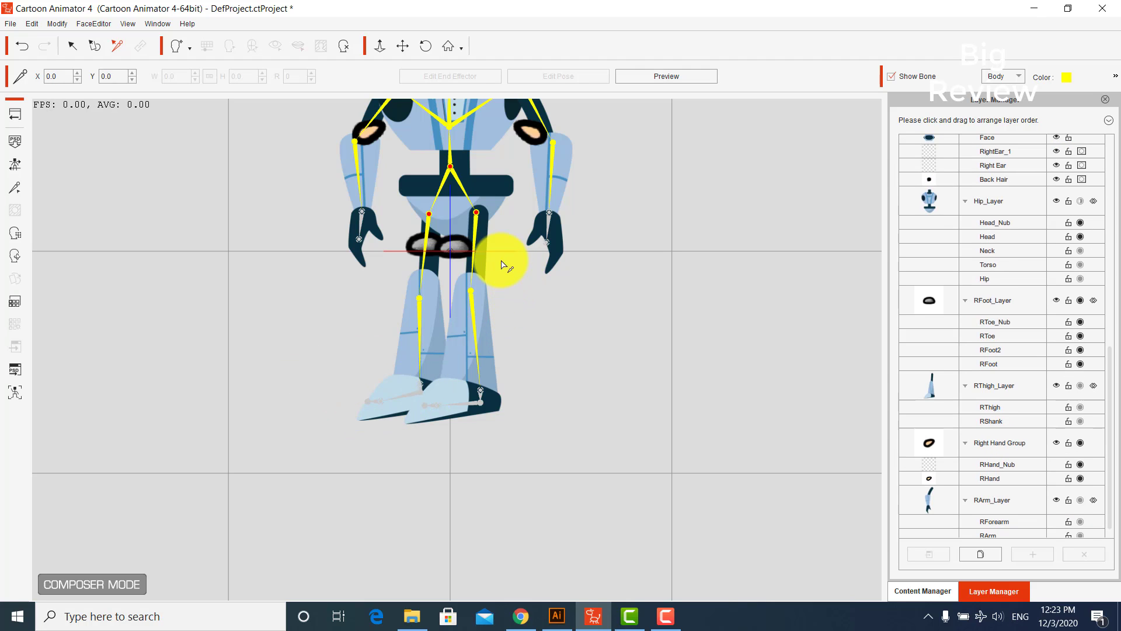
- Delete the leftover template foot sprites, LFoot_Layer and RFoot_Layer, from between the robot's legs
click(85, 45)
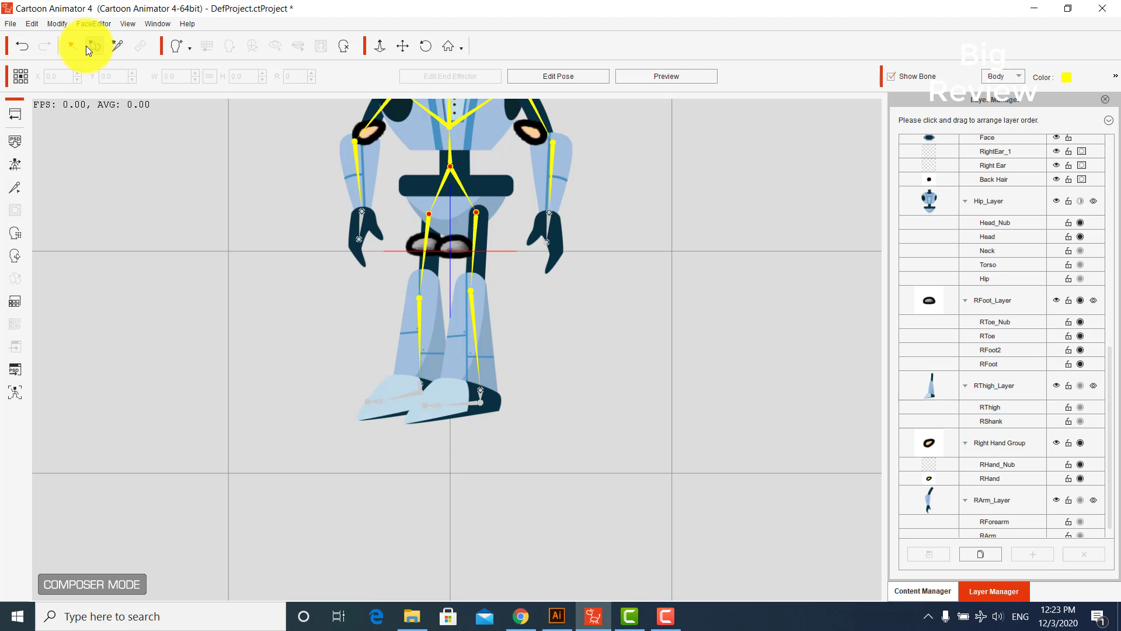
click(461, 250)
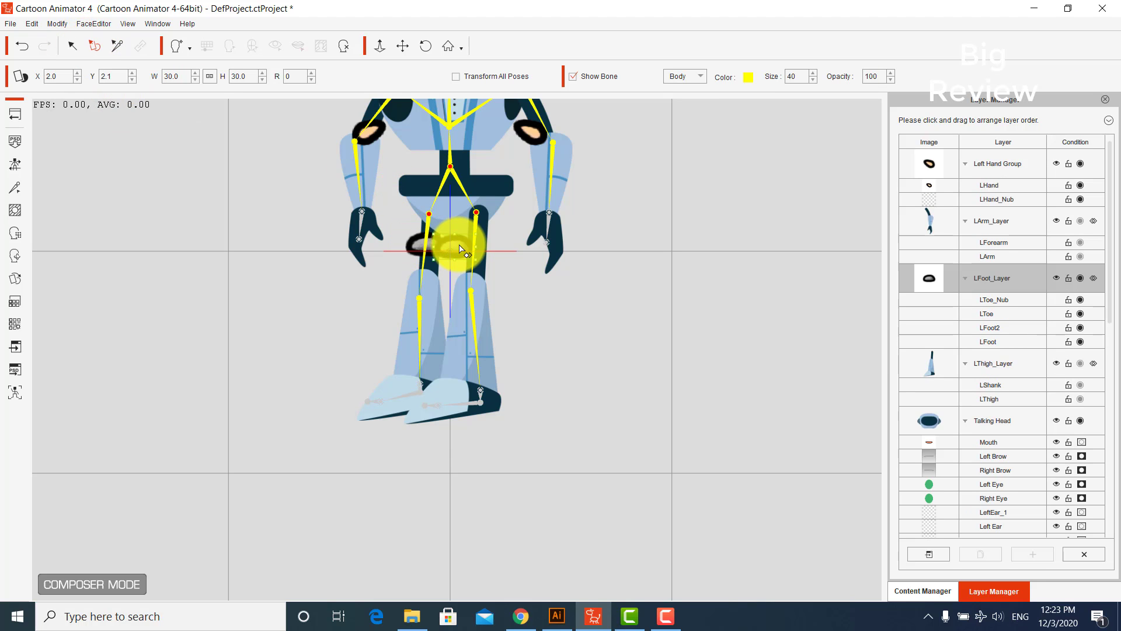
drag(461, 249, 415, 244)
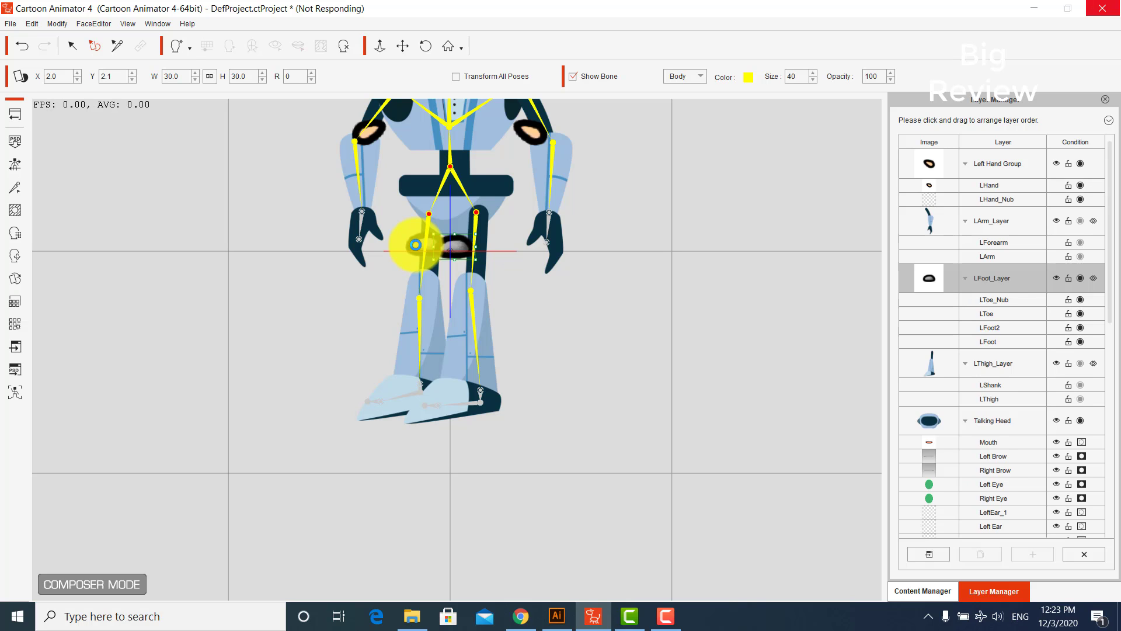
click(418, 249)
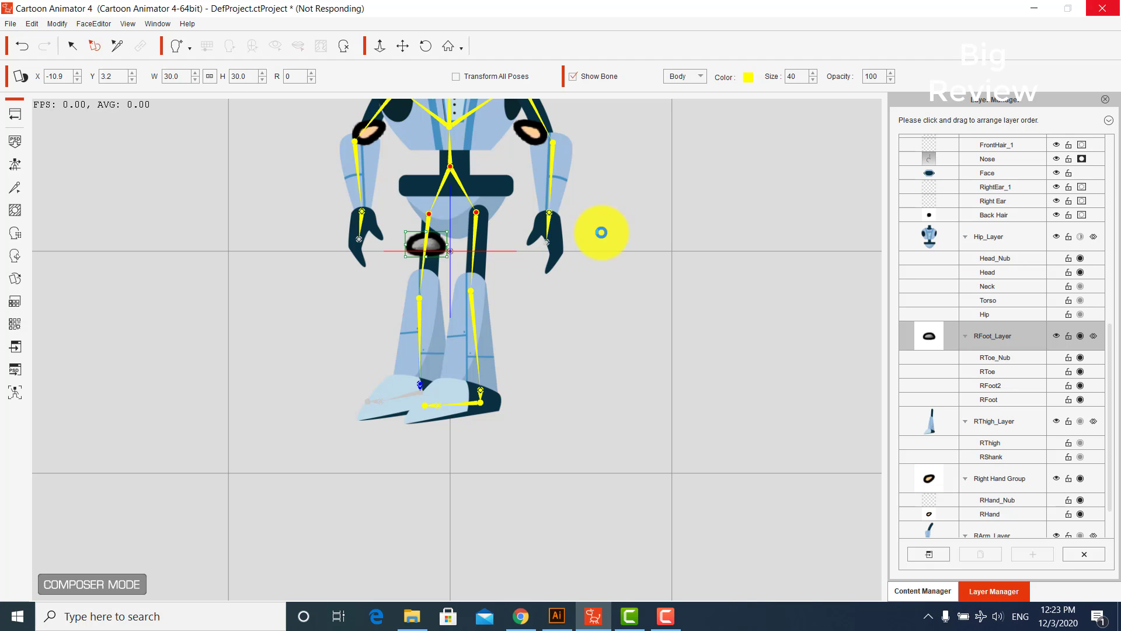
- Remove the leftover template hand sprites at the robot's left and right elbows
scroll(547, 393, down, 2)
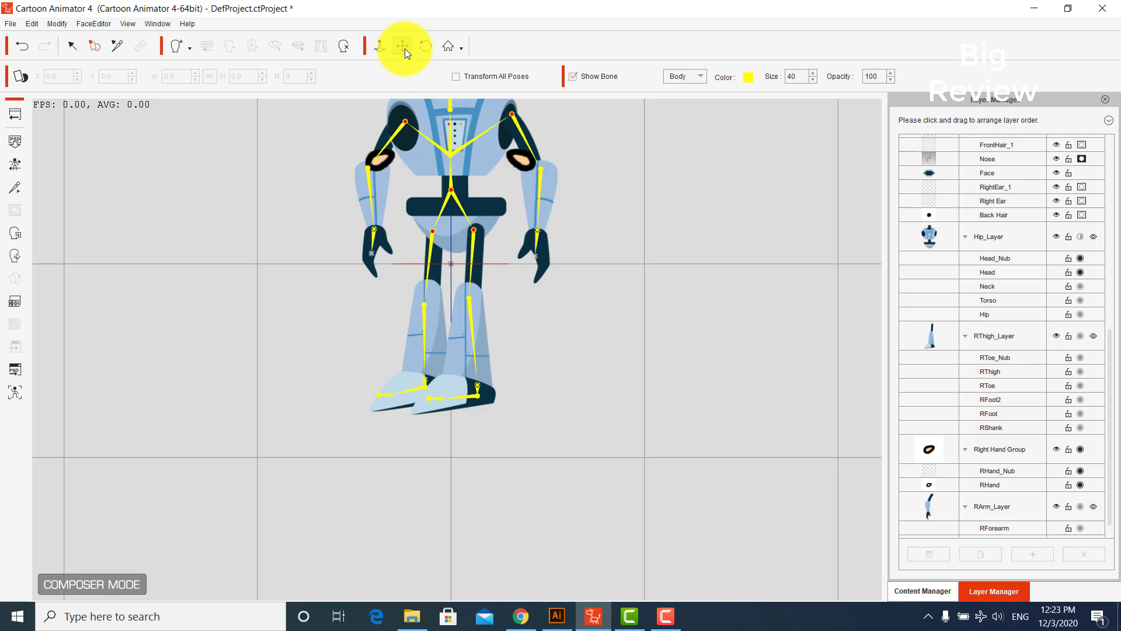
scroll(670, 310, down, 1)
scroll(571, 300, up, 4)
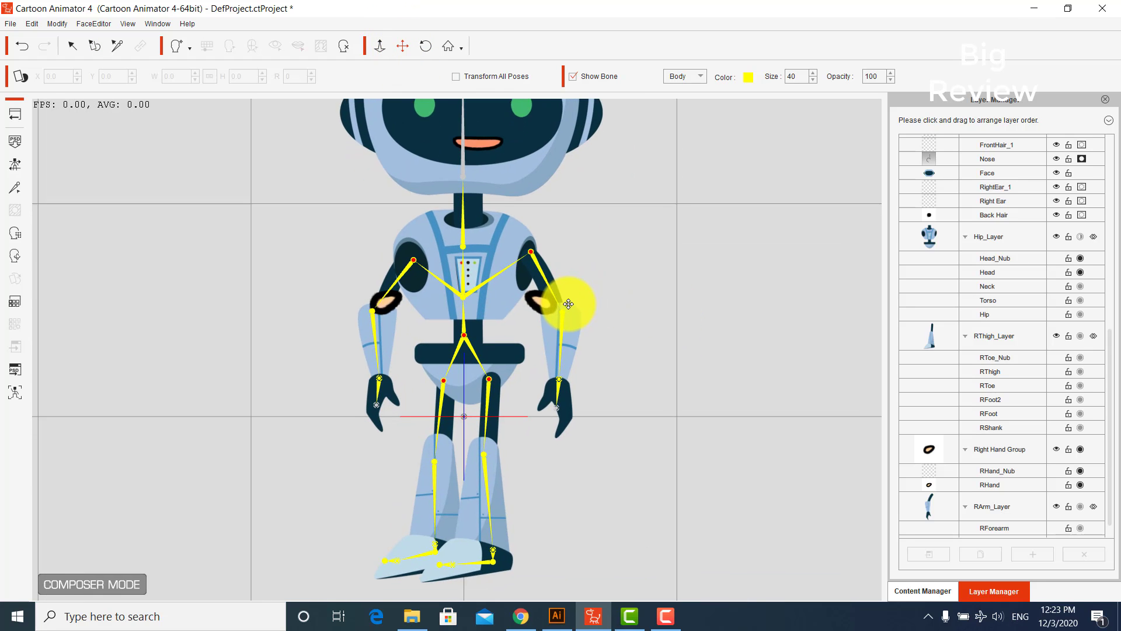
click(95, 46)
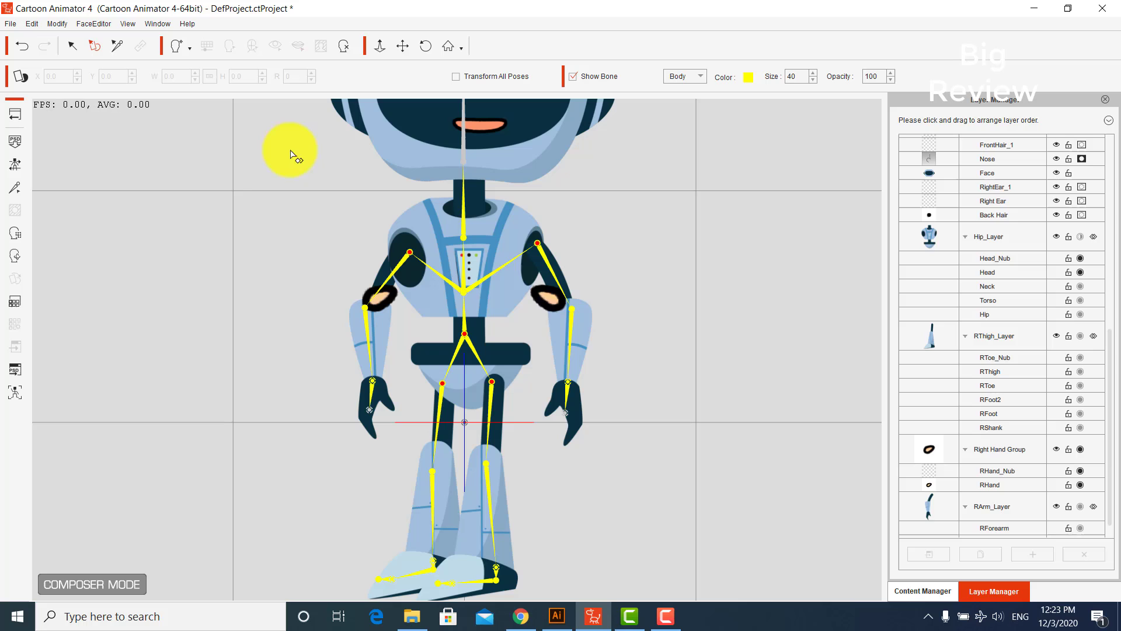
click(547, 299)
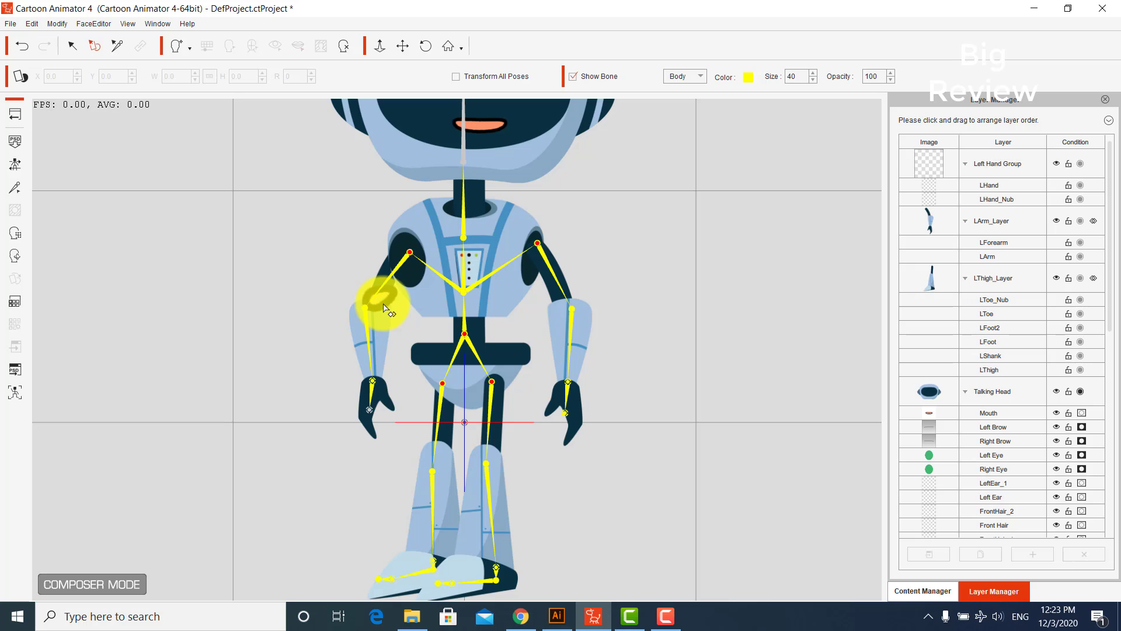
click(381, 299)
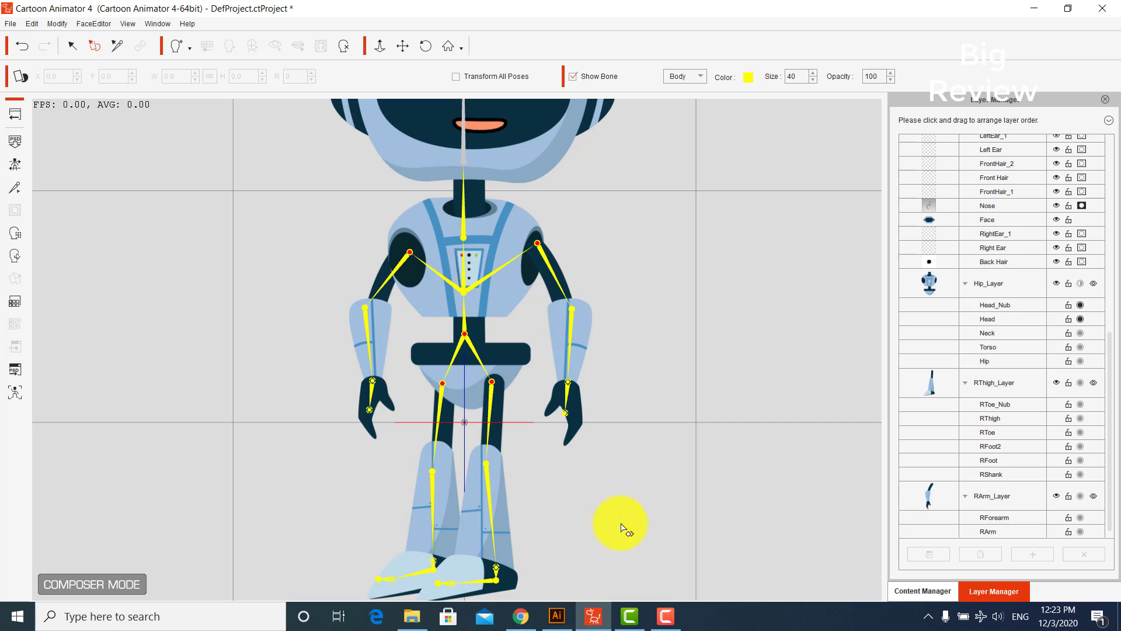
click(665, 616)
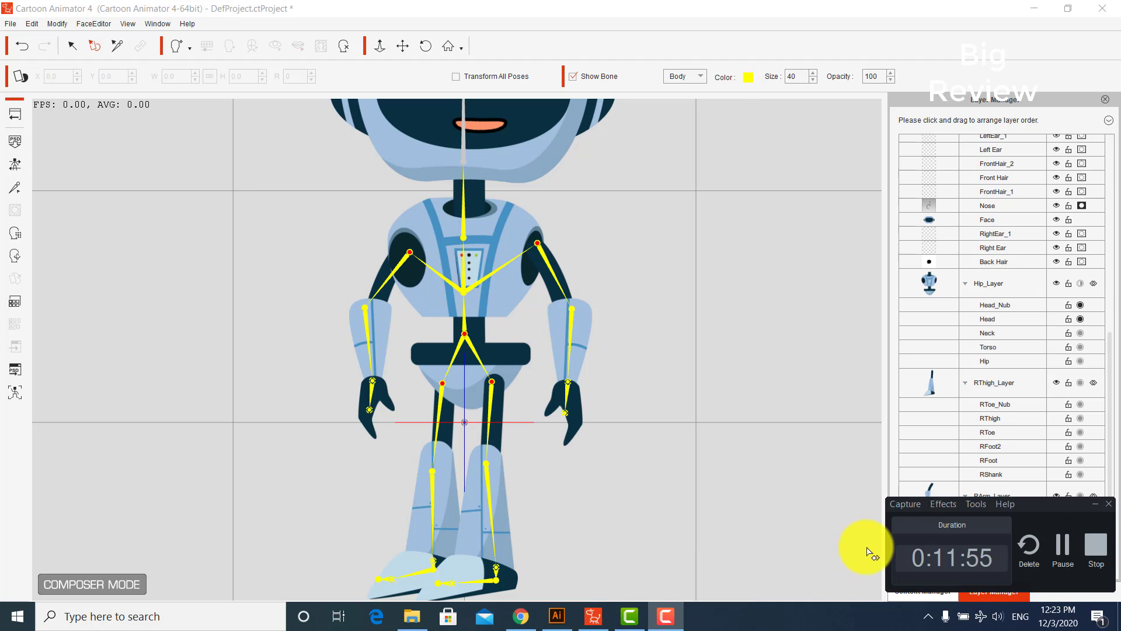
click(1062, 544)
- Collapse the layer list and move Hip_Layer directly below Left Hand Group in the layer order
click(1109, 122)
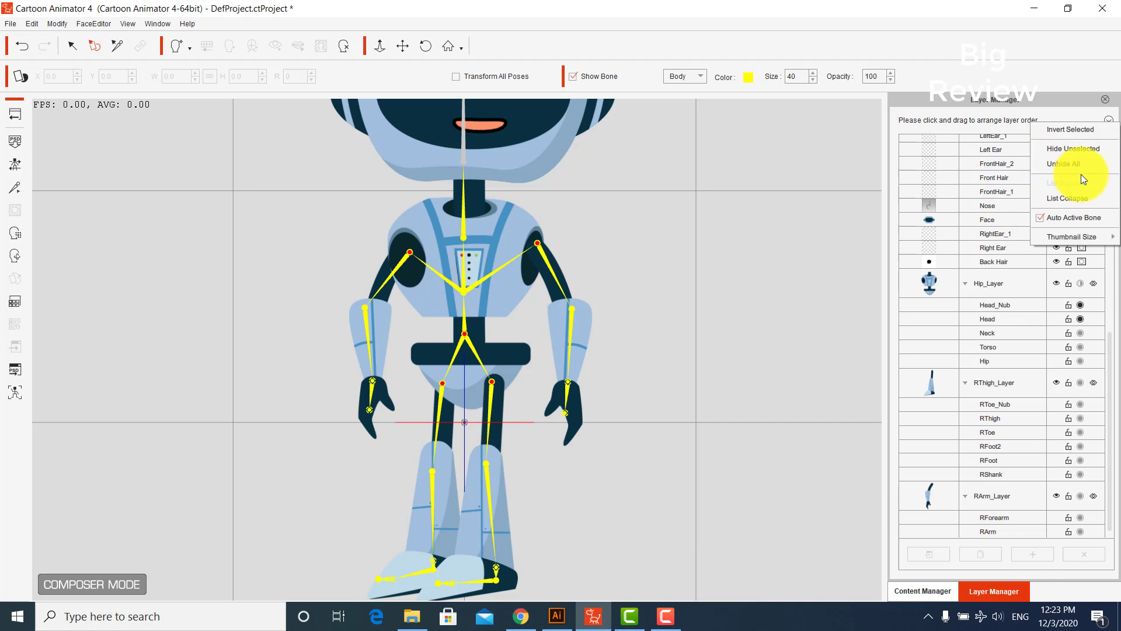
click(1062, 198)
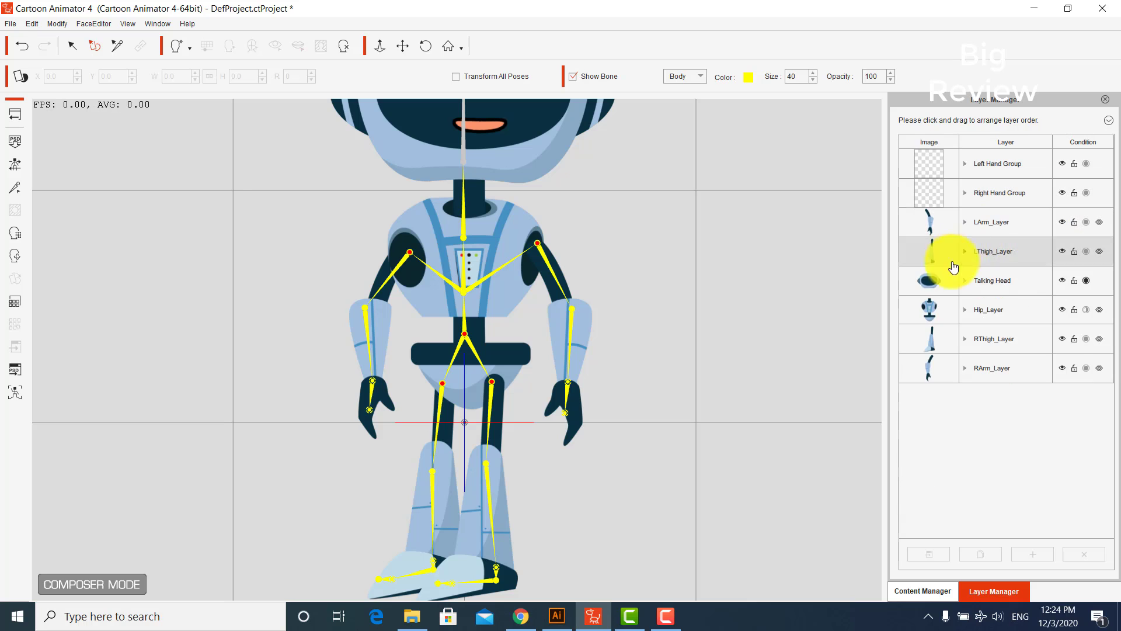
click(950, 310)
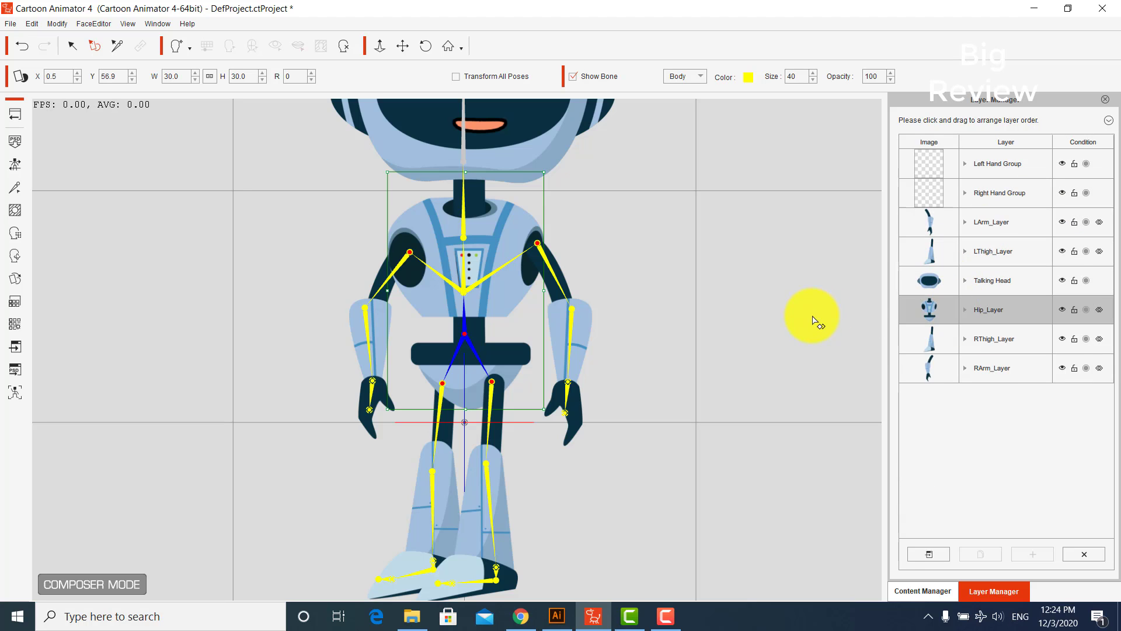
drag(978, 317, 958, 216)
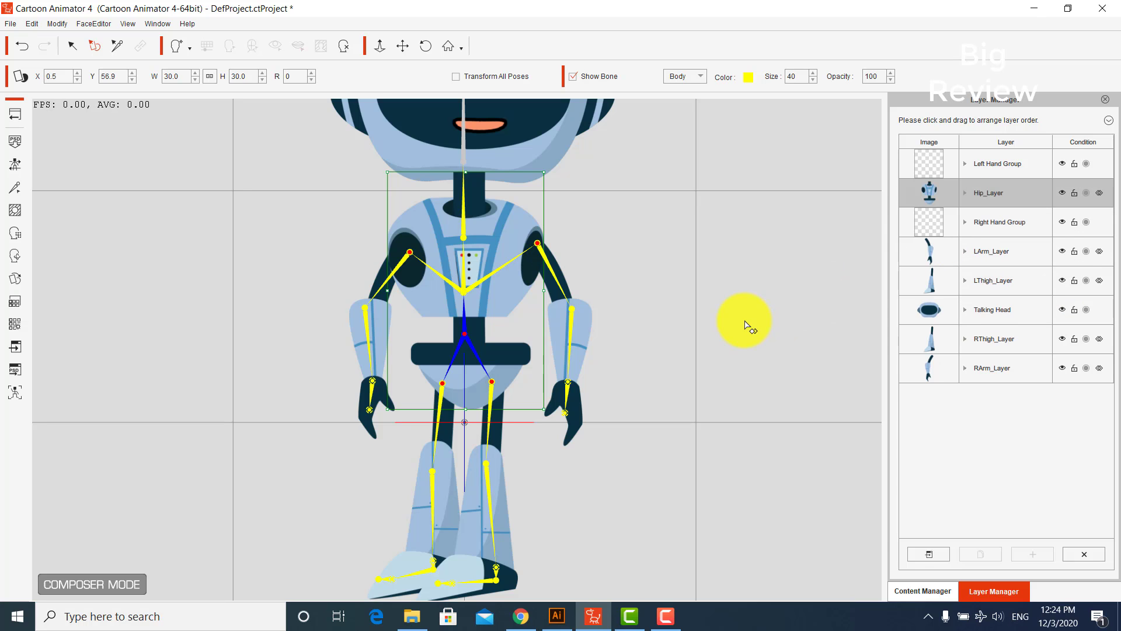
- Reorder the arm layers so that LArm_Layer sits directly above Hip_Layer and RArm_Layer directly below it
drag(986, 252, 971, 188)
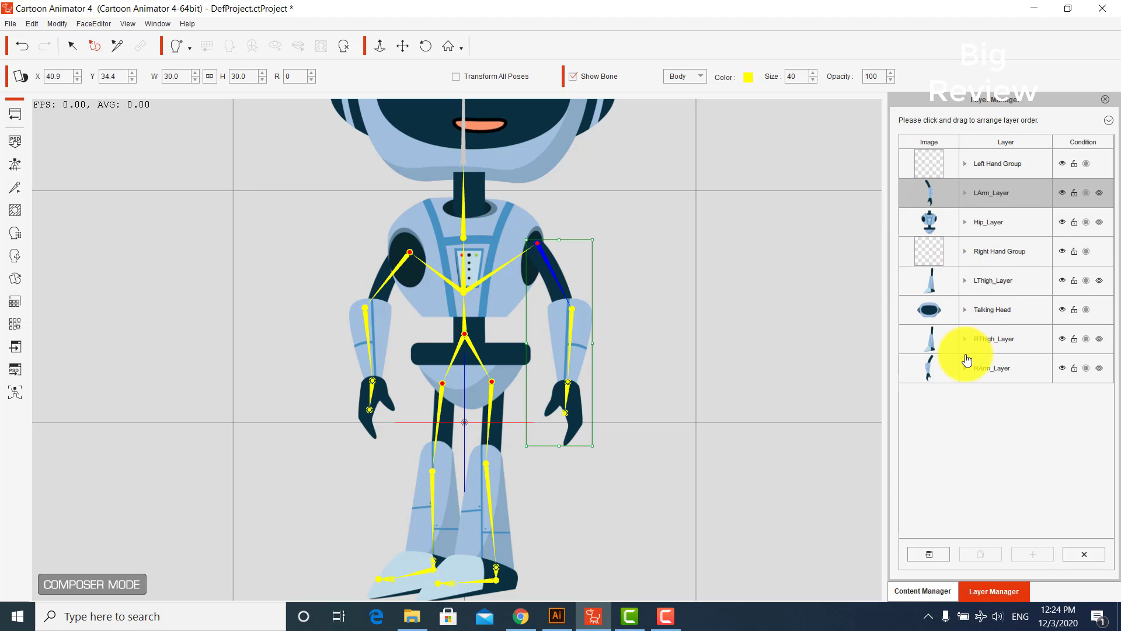
click(969, 366)
drag(982, 324, 987, 214)
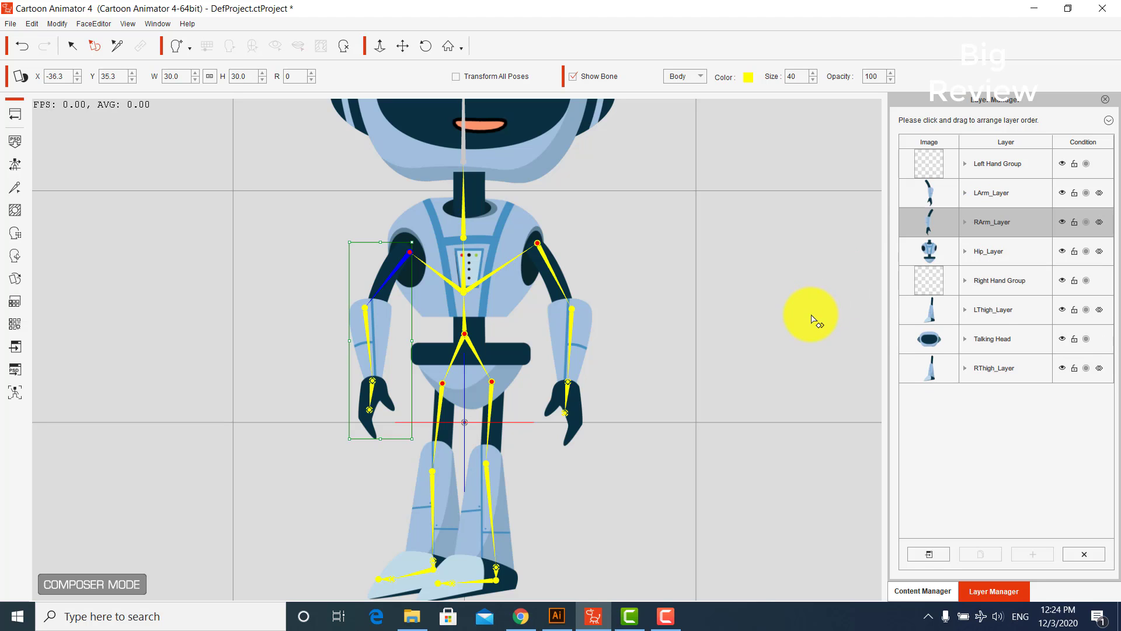
click(802, 333)
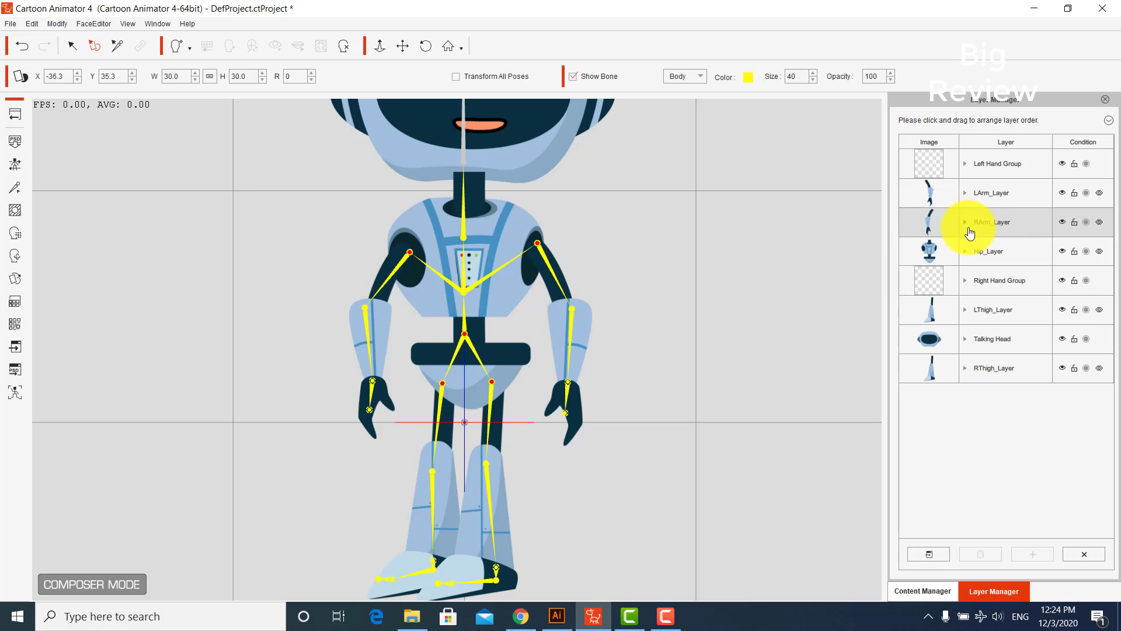
drag(970, 233, 806, 290)
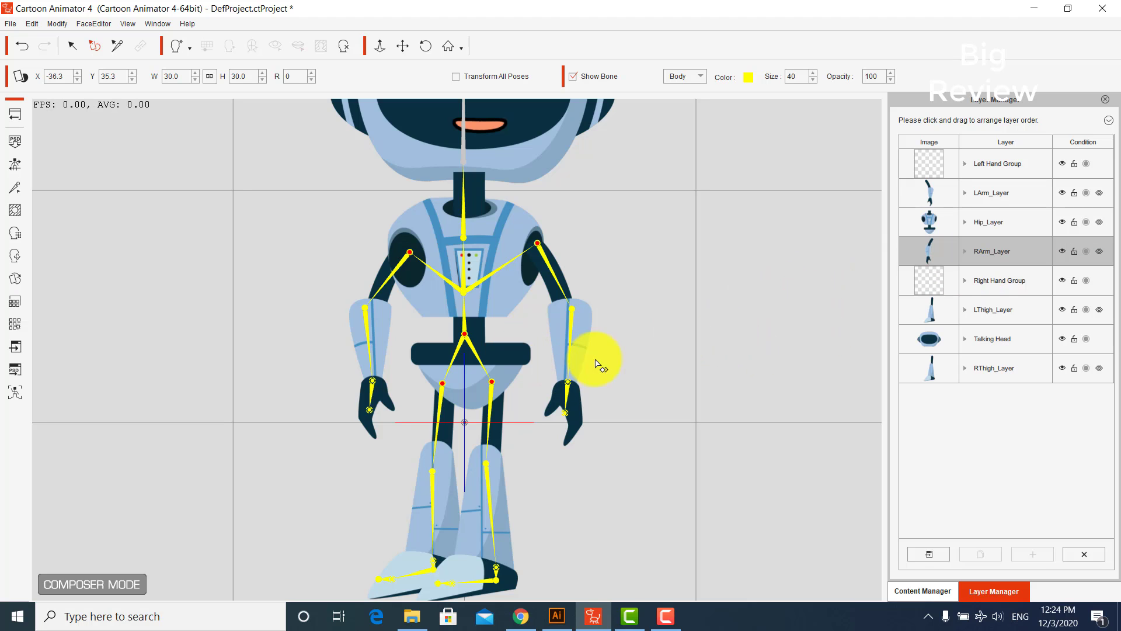
- Move LThigh_Layer directly above Hip_Layer in the layer order
click(494, 419)
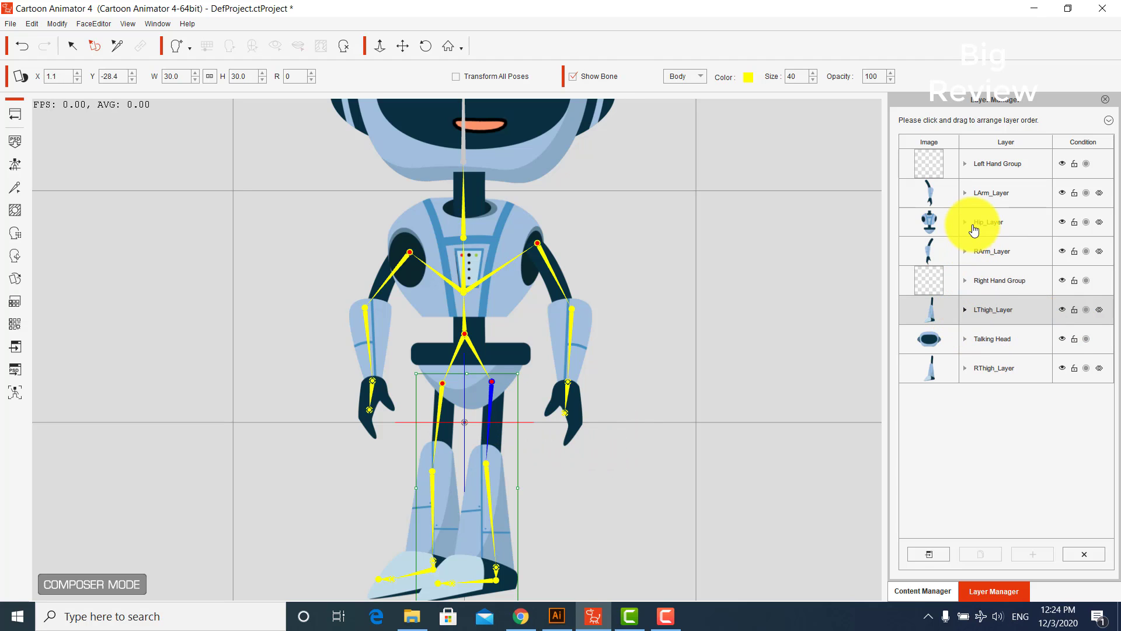
drag(991, 306, 987, 211)
click(765, 340)
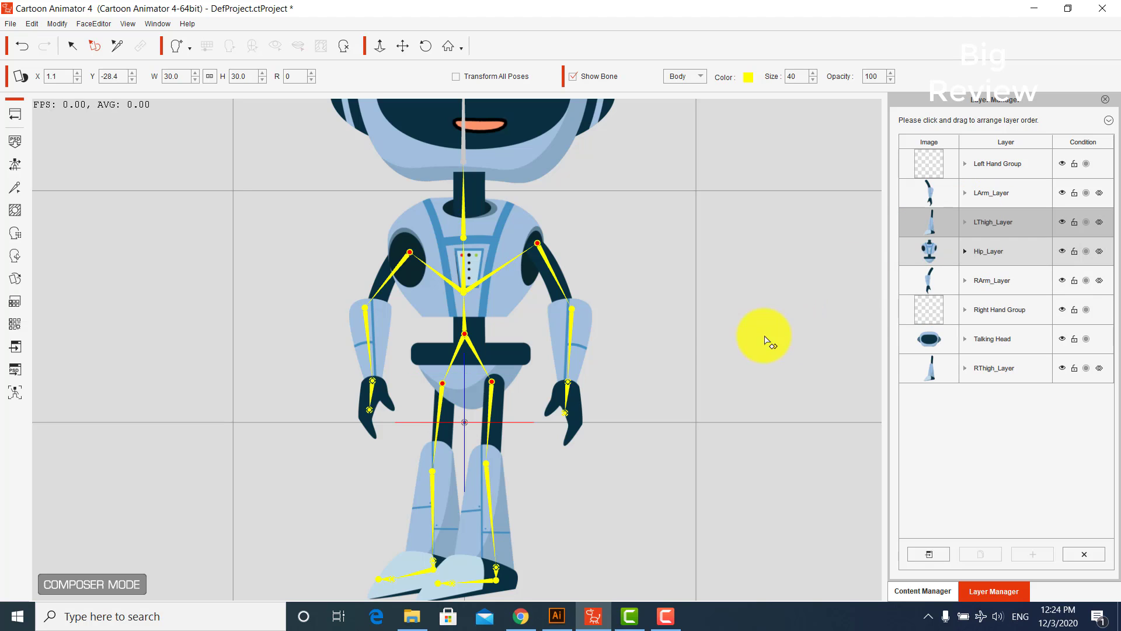
- Move the Talking Head layer directly above LArm_Layer, below Left Hand Group, in the layer order
click(538, 167)
drag(929, 337, 981, 182)
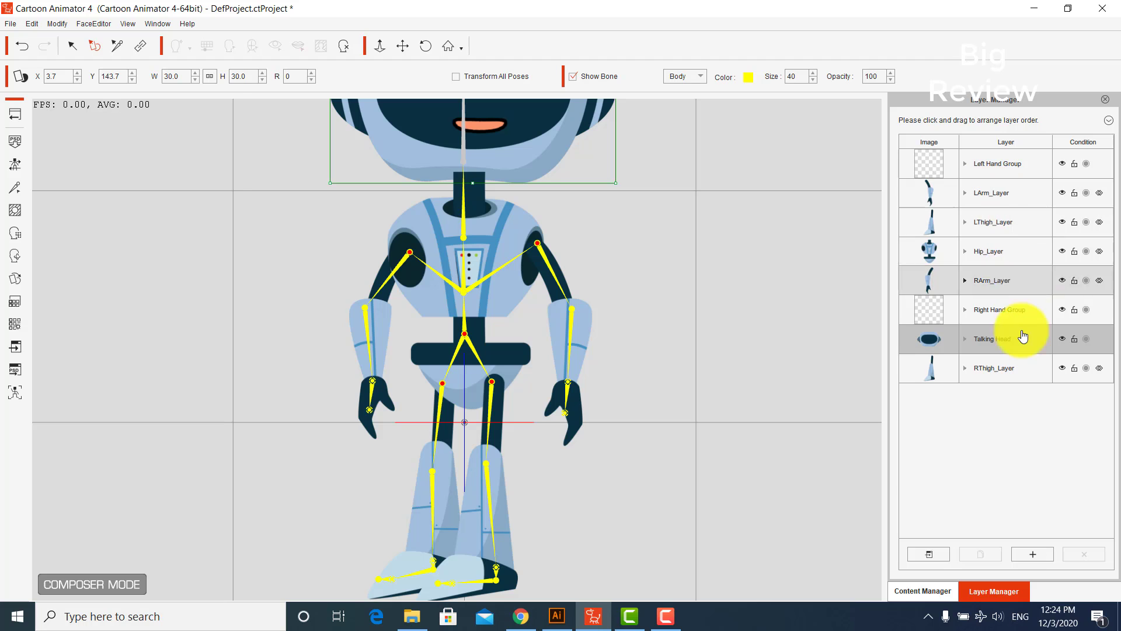
drag(1021, 332, 1003, 189)
scroll(633, 310, down, 3)
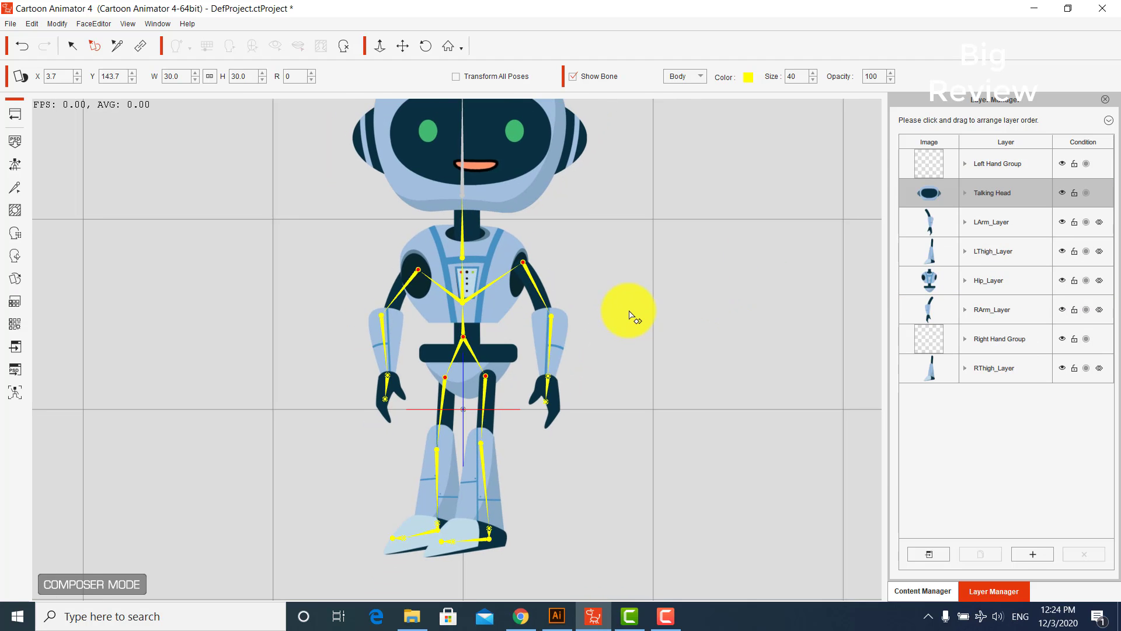
scroll(629, 312, down, 2)
scroll(630, 312, up, 1)
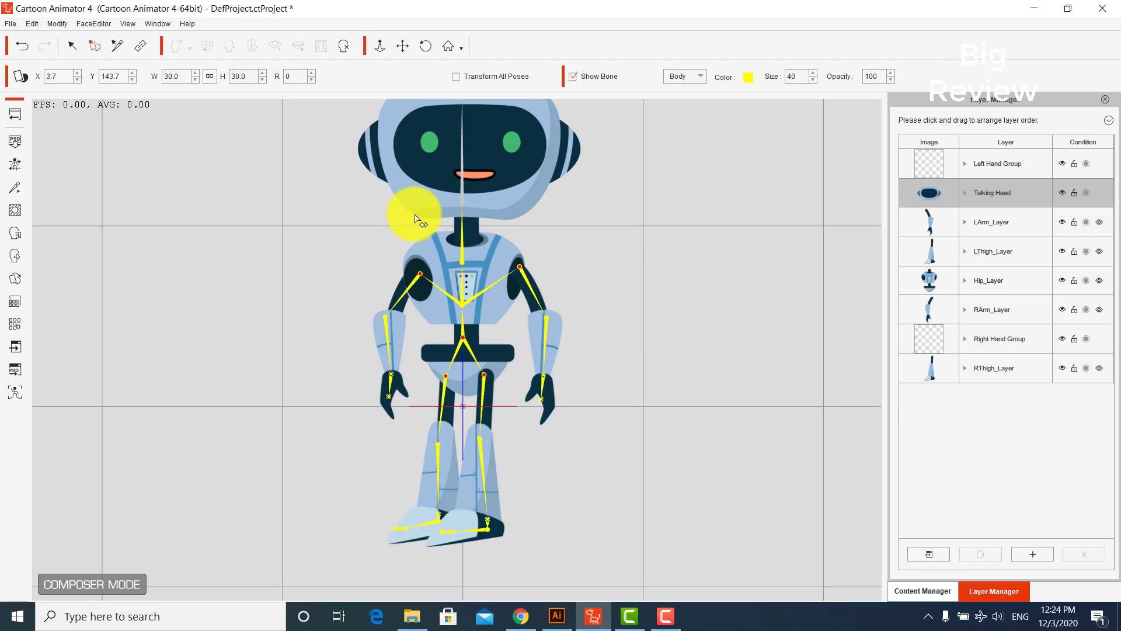
- Leave the character composer and return to the stage with the robot
click(10, 114)
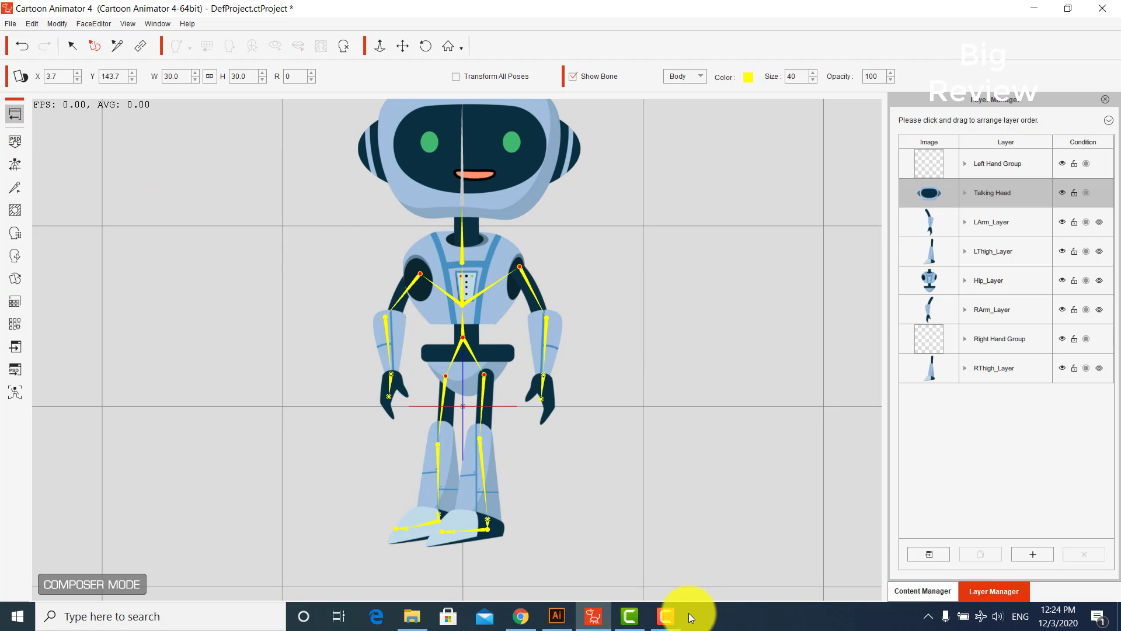
click(666, 616)
click(1061, 546)
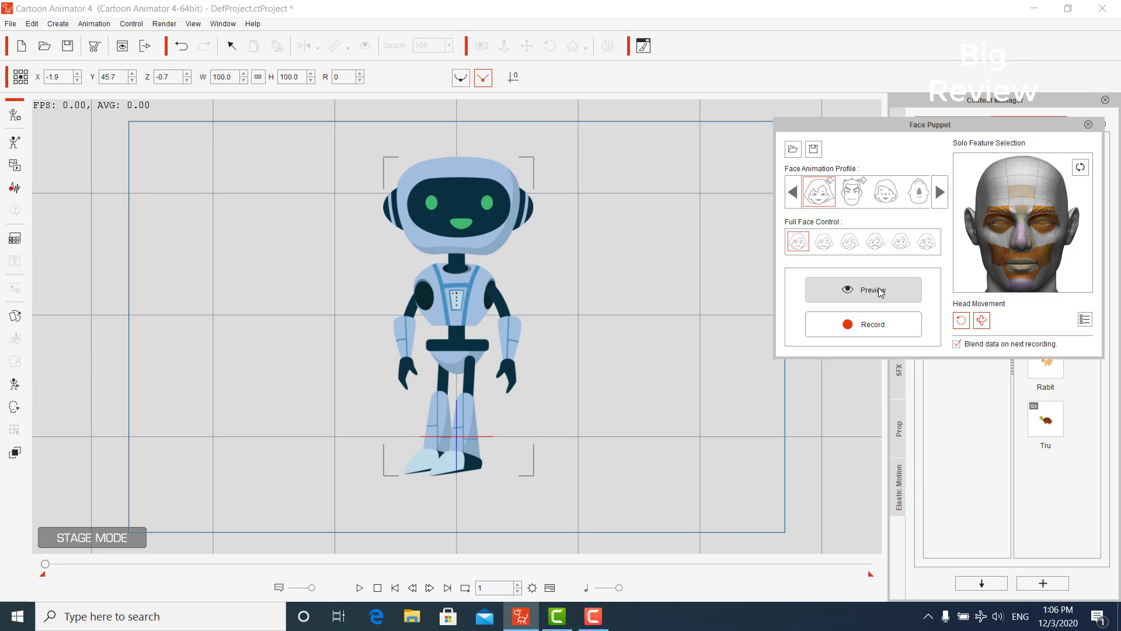
- Preview the robot's facial animation with the selected Face Puppet profile and full face control, then stop the preview and close Face Puppet
click(880, 292)
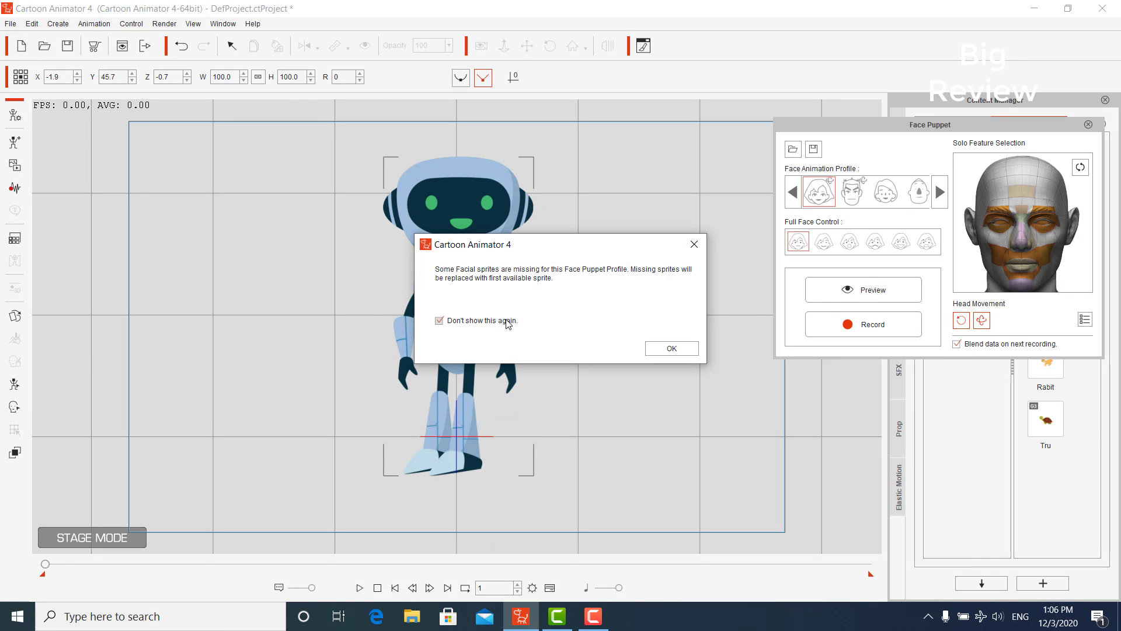
click(671, 349)
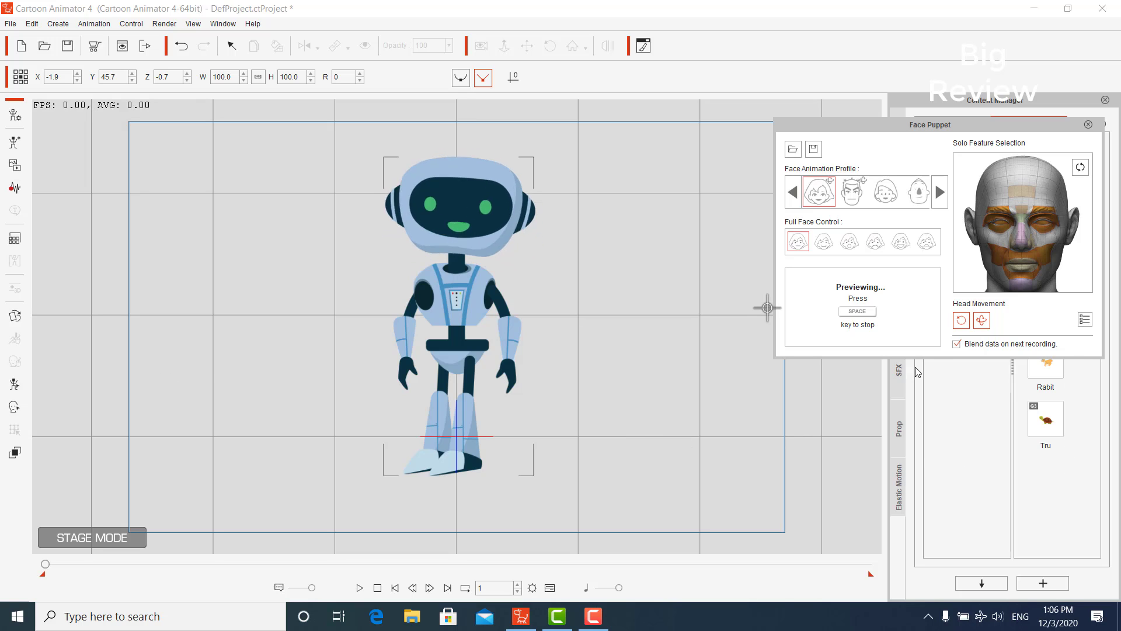
key(space)
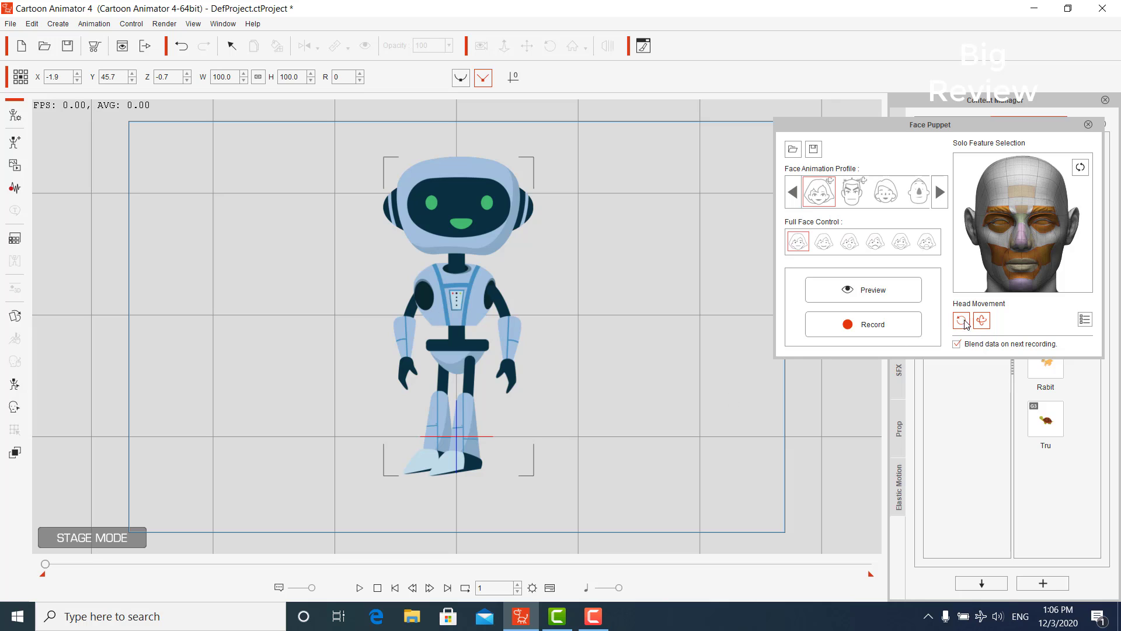
click(1087, 124)
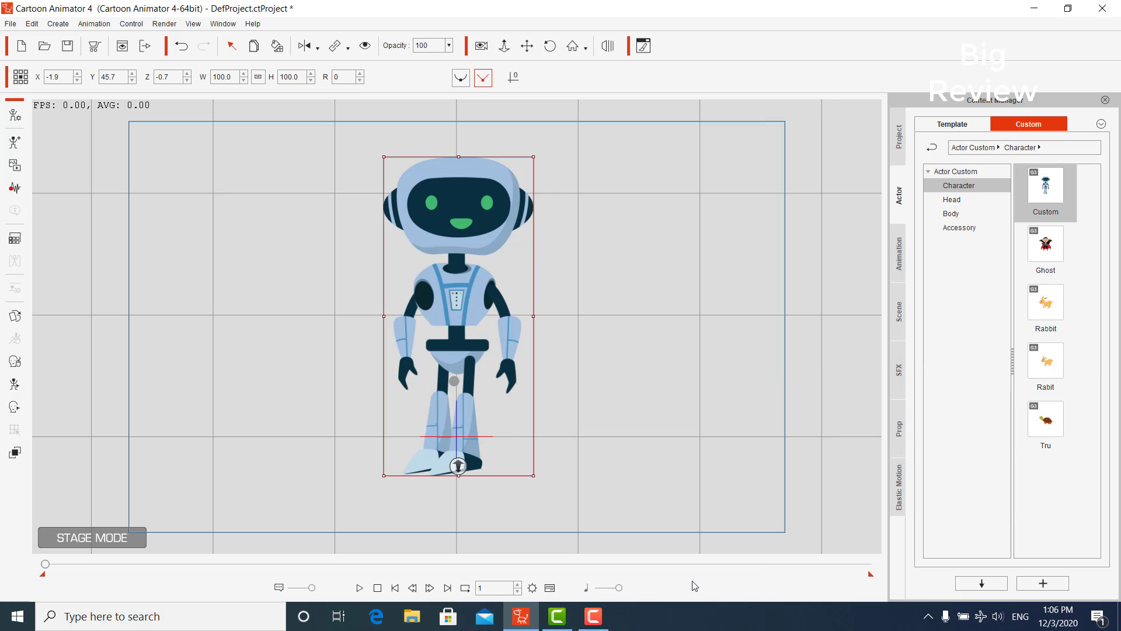